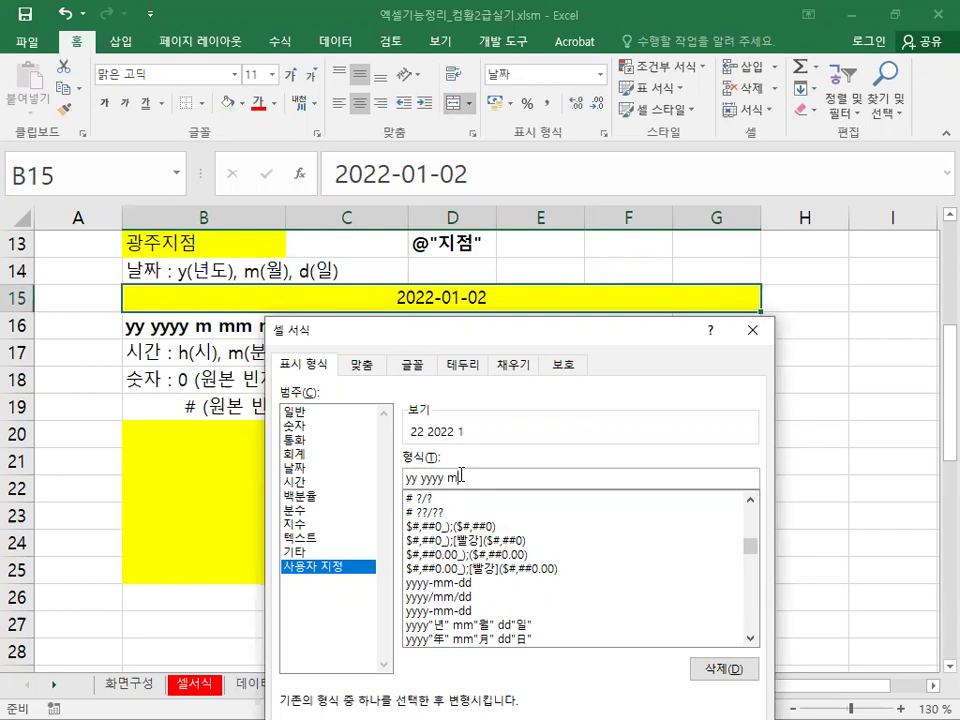
Step: Complete the custom date format of cell B15 as yy yyyy m mm mmm mmmm d dd ddd dddd aaa aaaa and apply it
{"action": "type", "text": "mm"}
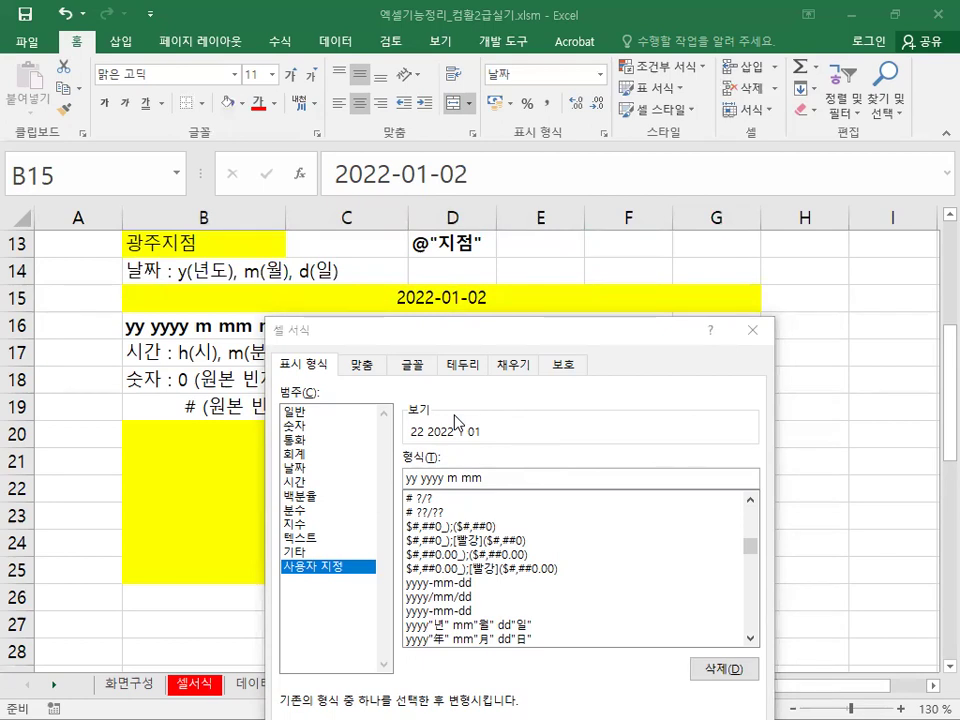
{"action": "type", "text": "mmm"}
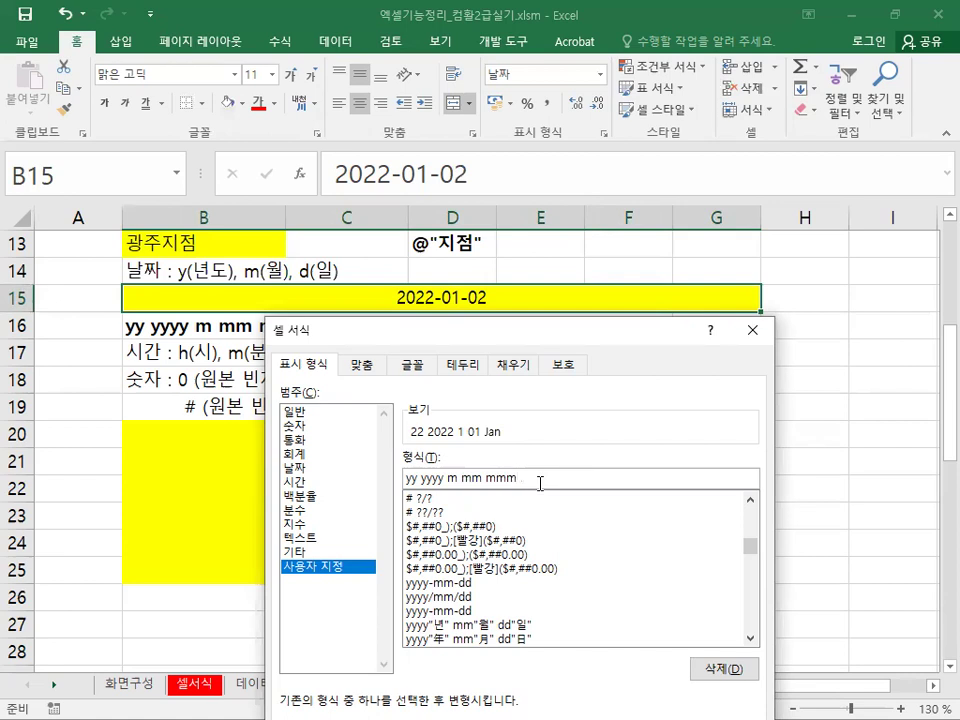
{"action": "type", "text": "mmmm"}
{"action": "type", "text": "d dd"}
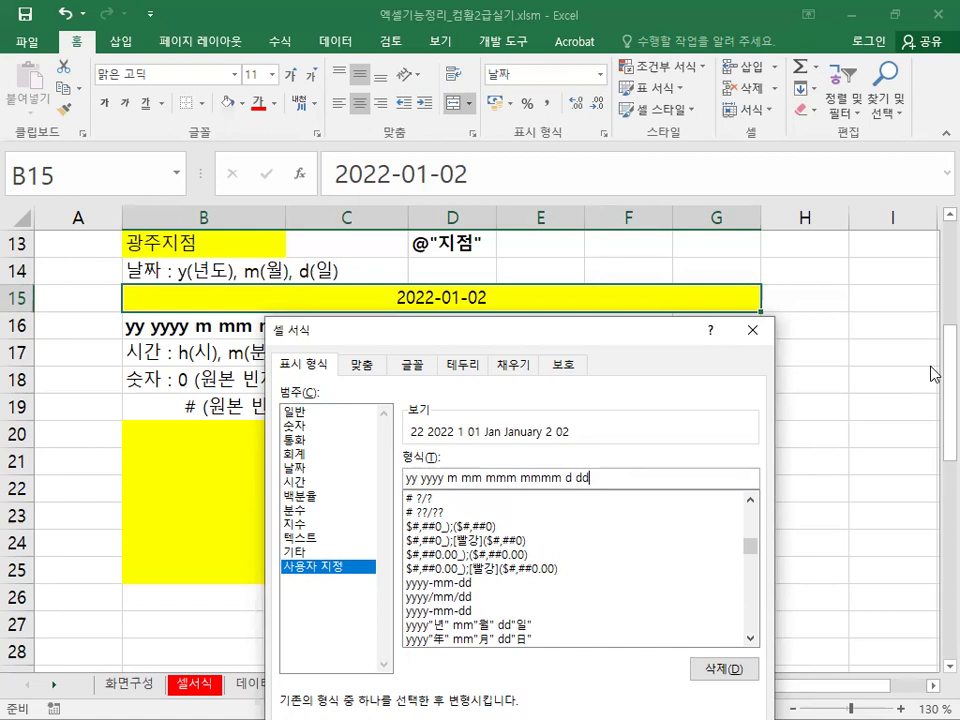
{"action": "type", "text": "ddd dddd"}
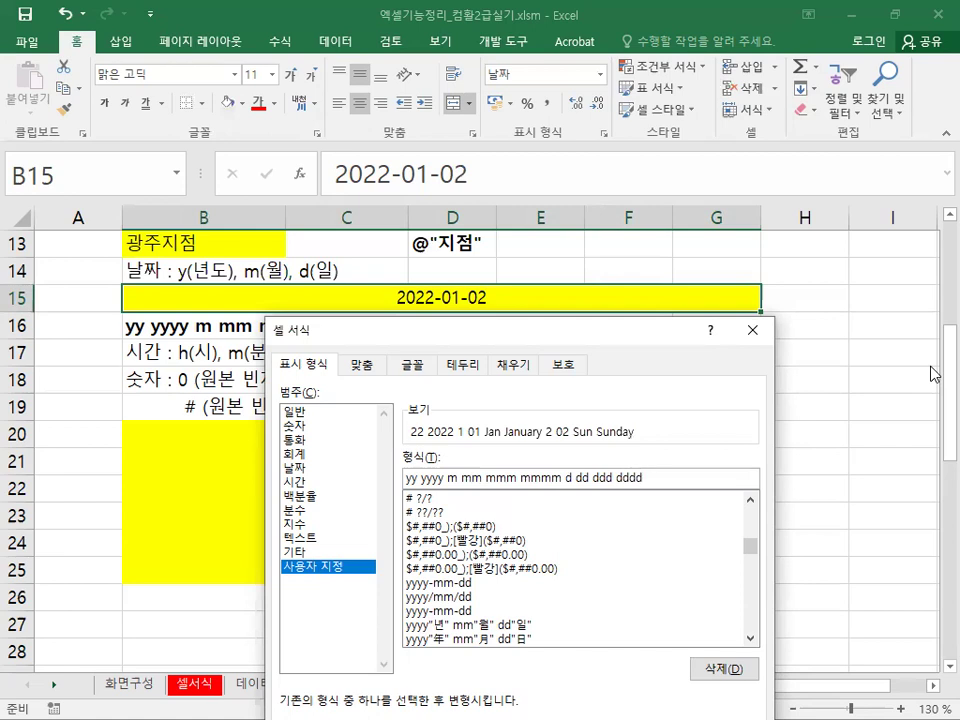
{"action": "type", "text": "aaa aaaa"}
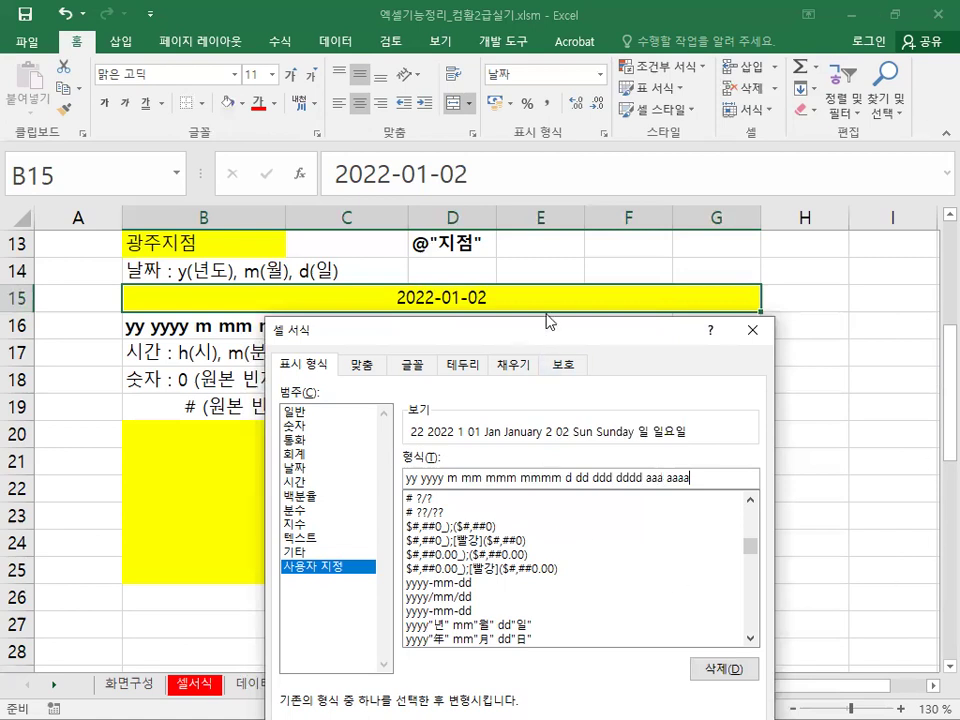
{"action": "left_click_drag", "start_coordinate": [549, 325], "coordinate": [575, 30]}
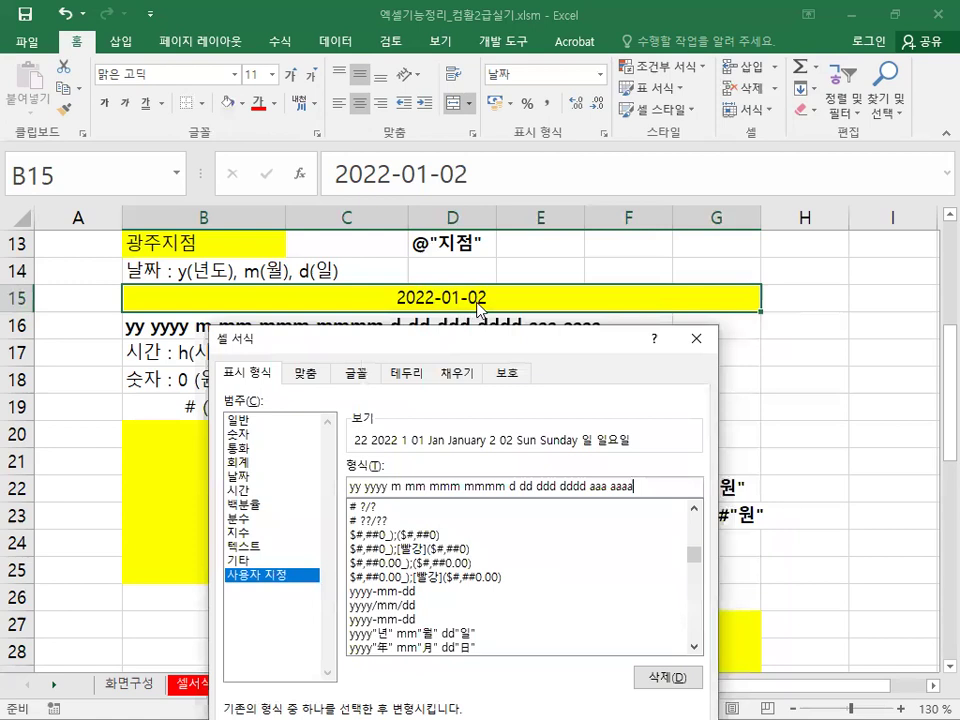
{"action": "left_click_drag", "start_coordinate": [446, 345], "coordinate": [474, 134]}
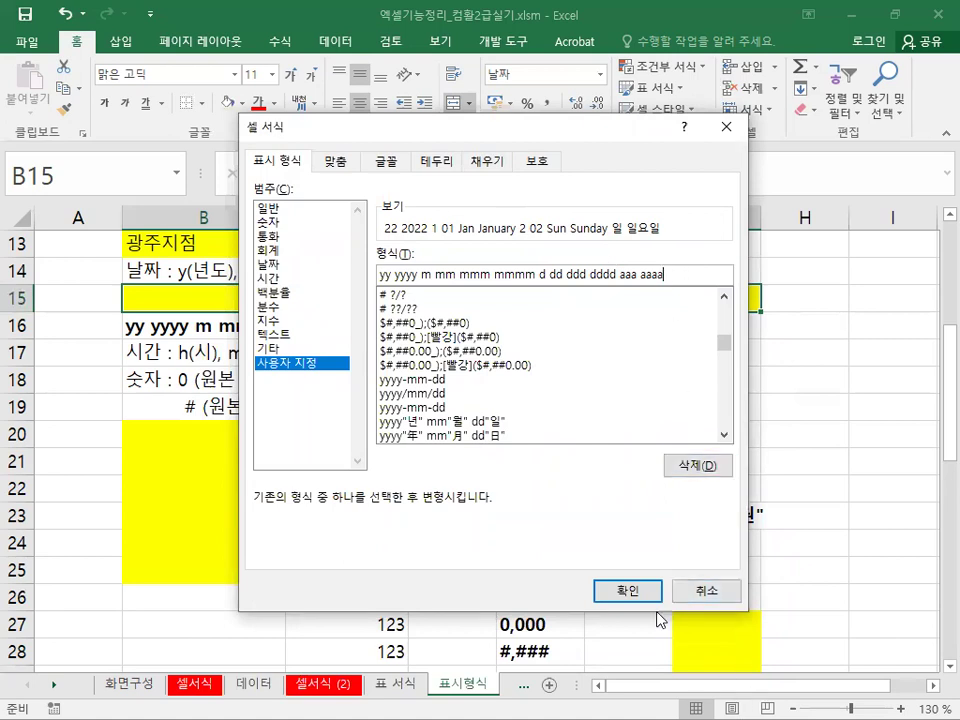
{"action": "left_click", "coordinate": [614, 588]}
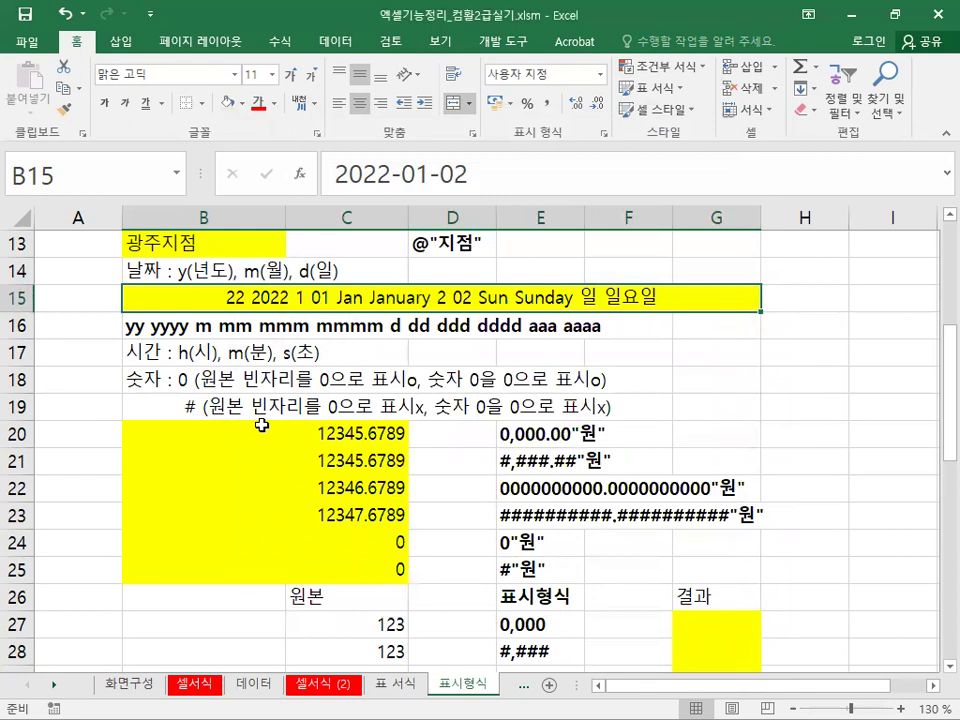
{"action": "left_click", "coordinate": [88, 352]}
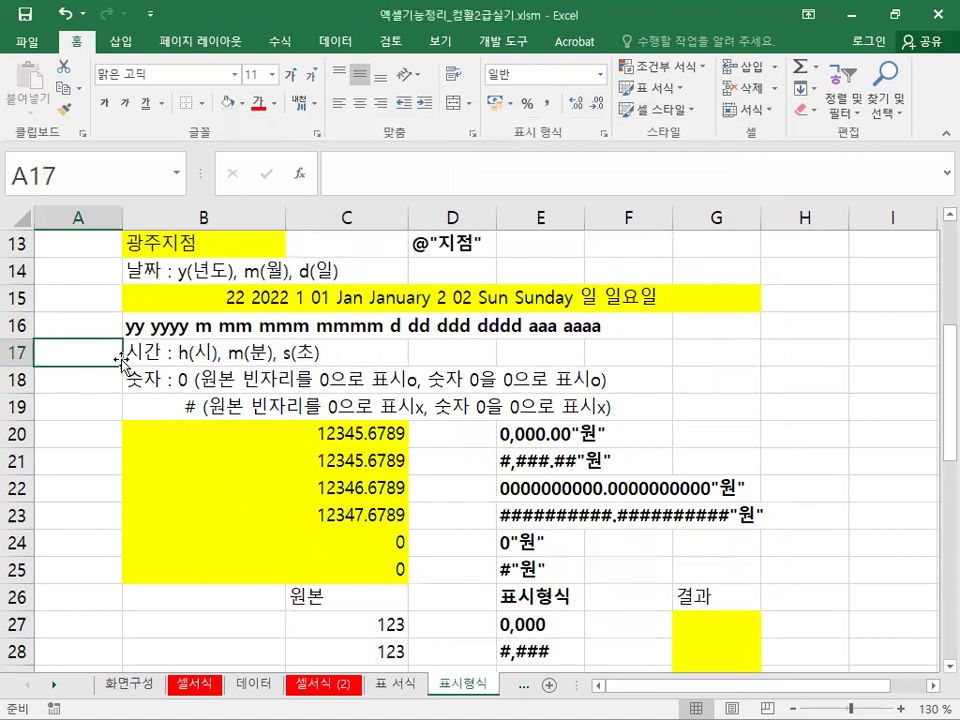
{"action": "left_click", "coordinate": [95, 380]}
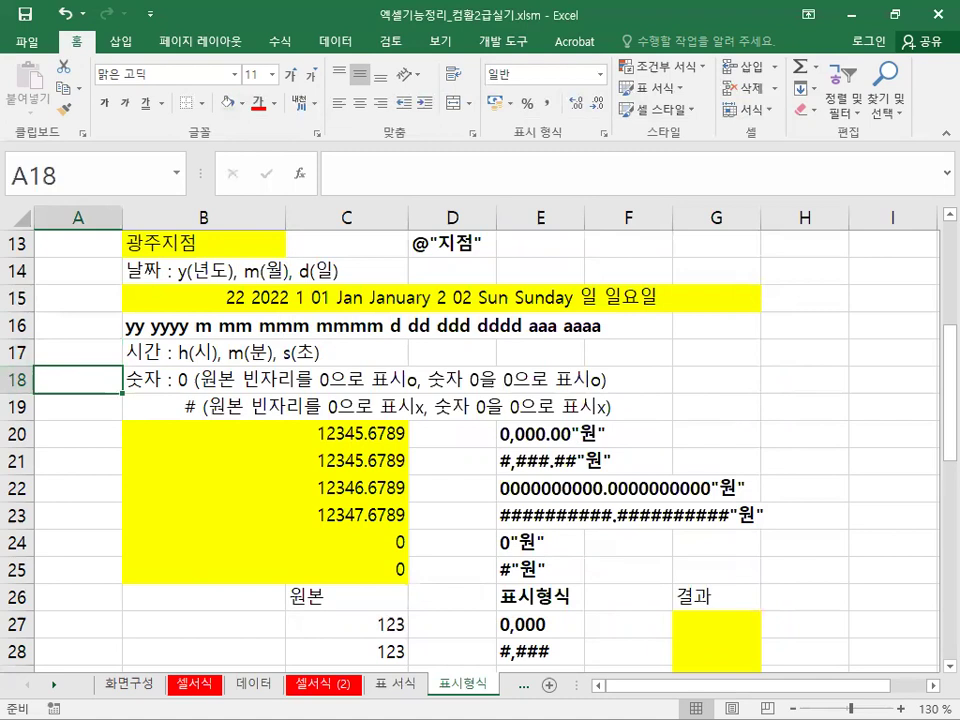
{"action": "left_click", "coordinate": [285, 432]}
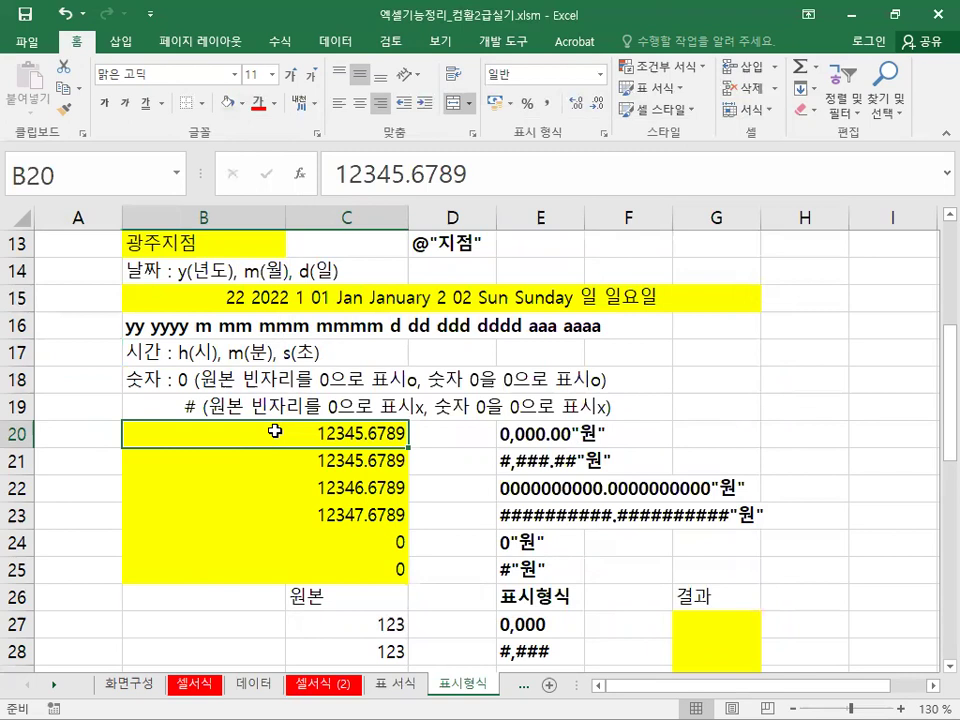
{"action": "left_click", "coordinate": [170, 454]}
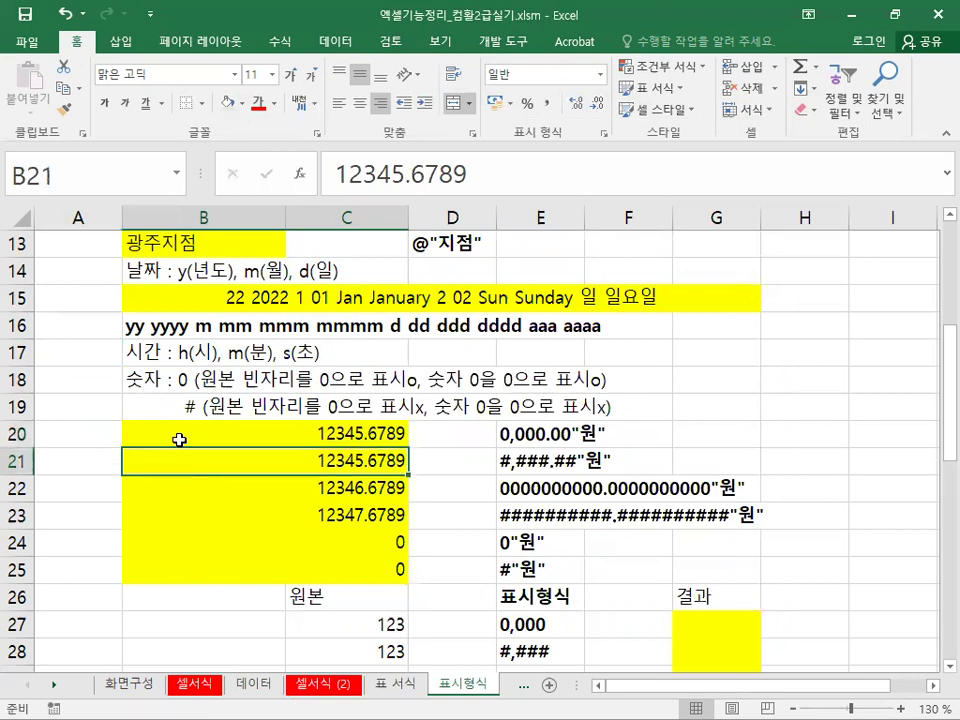
Step: Select cell B20 and collapse the ribbon to make room for more worksheet rows
{"action": "left_click", "coordinate": [179, 440]}
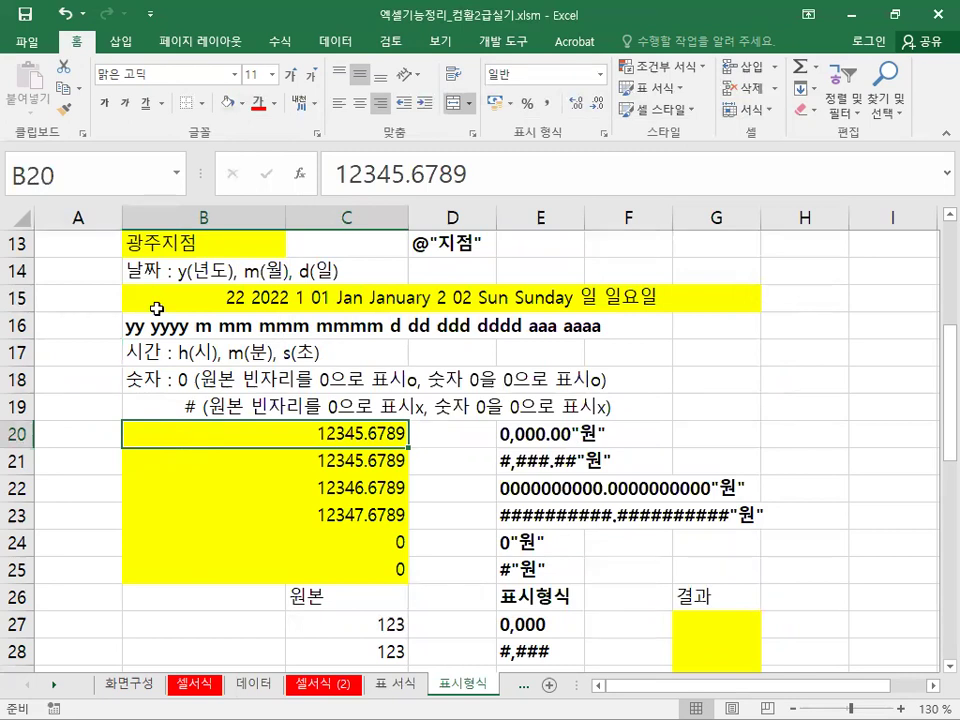
{"action": "scroll", "coordinate": [255, 456], "scroll_direction": "down", "scroll_amount": 1}
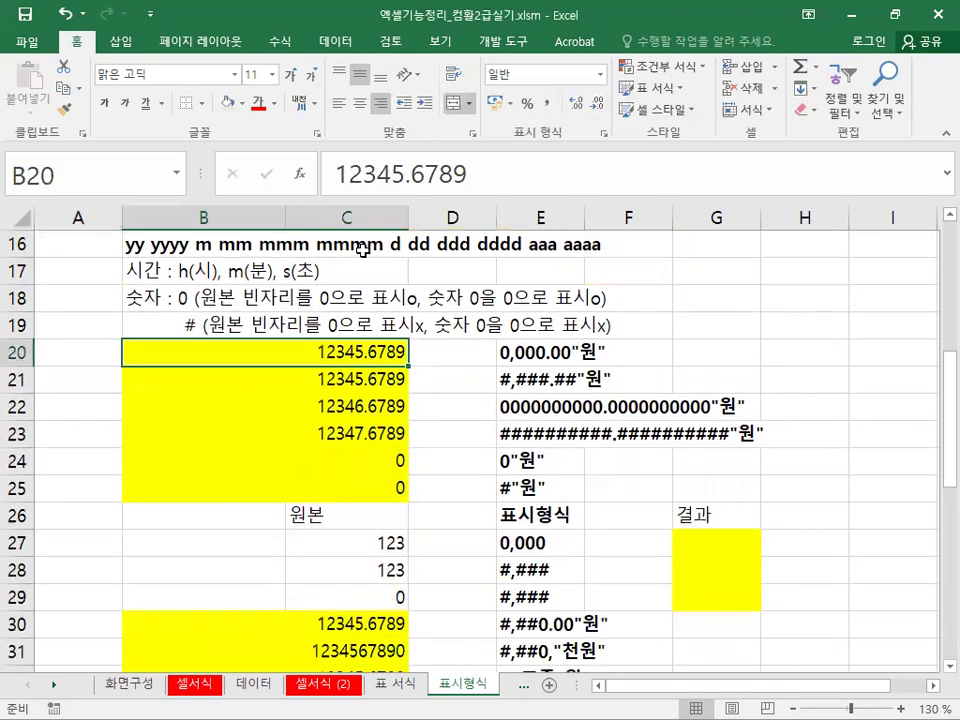
{"action": "double_click", "coordinate": [76, 43]}
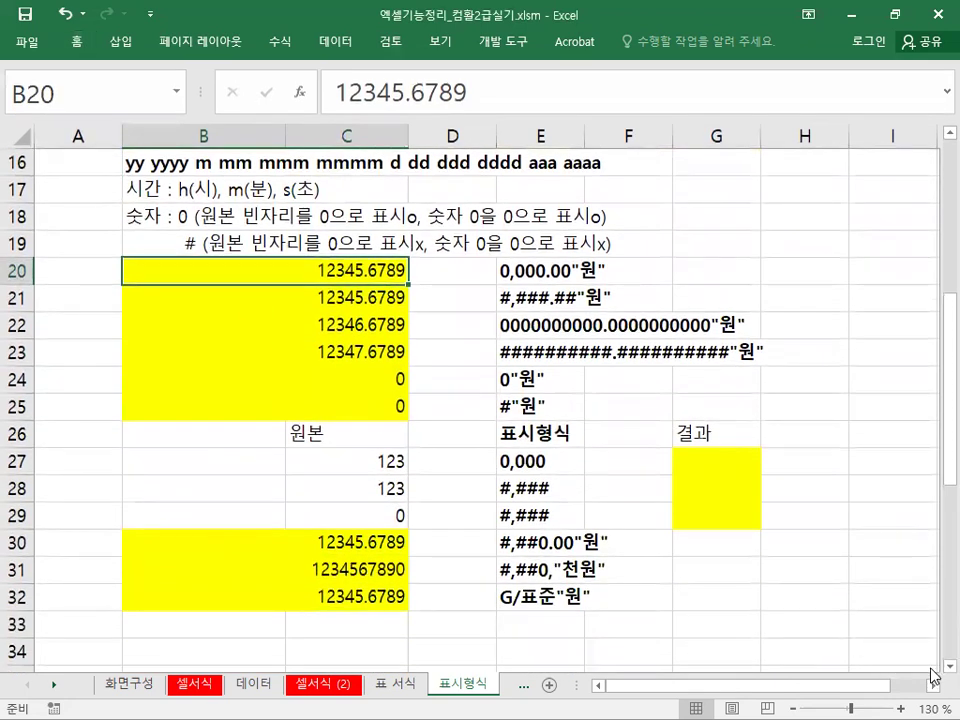
{"action": "scroll", "coordinate": [932, 672], "scroll_direction": "down", "scroll_amount": 1}
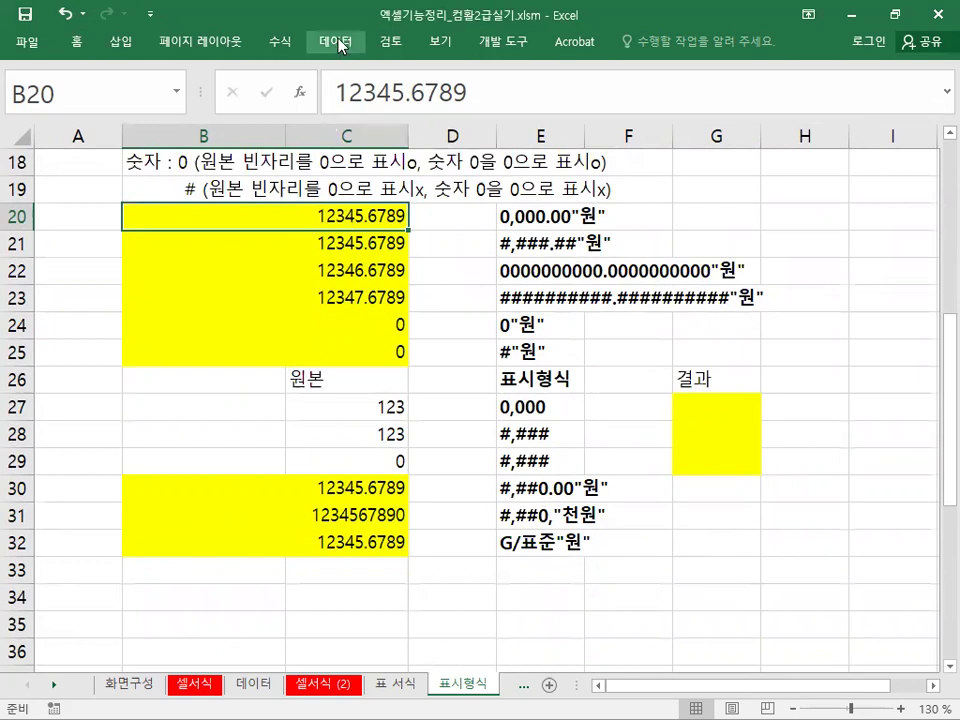
Step: Begin a custom number format for cell B20 with the code 0, checking the built-in number category along the way
{"action": "left_click", "coordinate": [76, 41]}
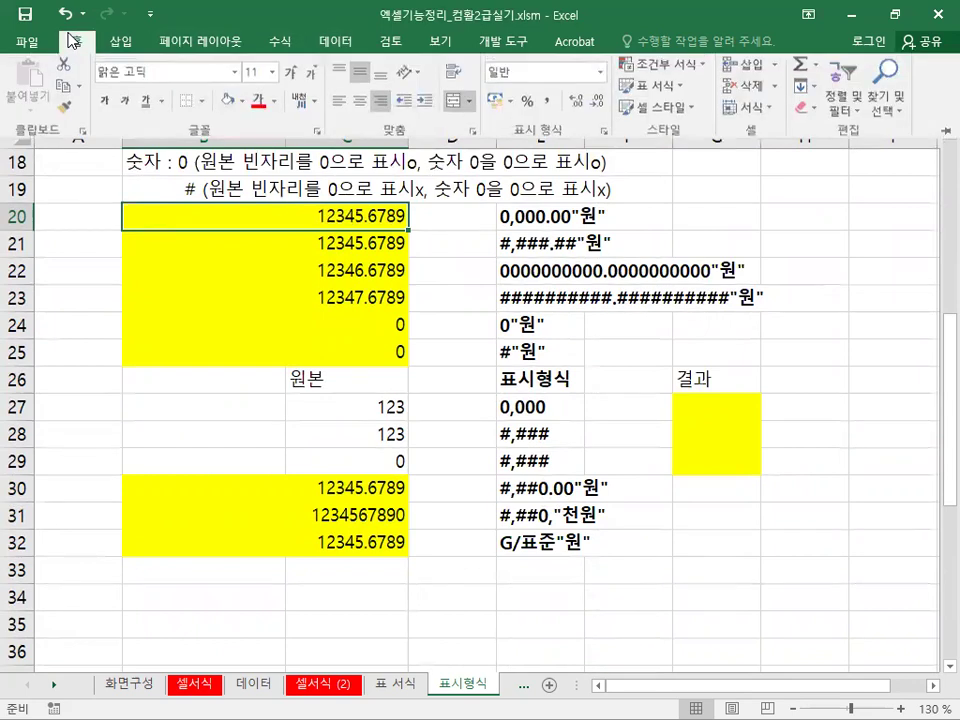
{"action": "left_click", "coordinate": [605, 134]}
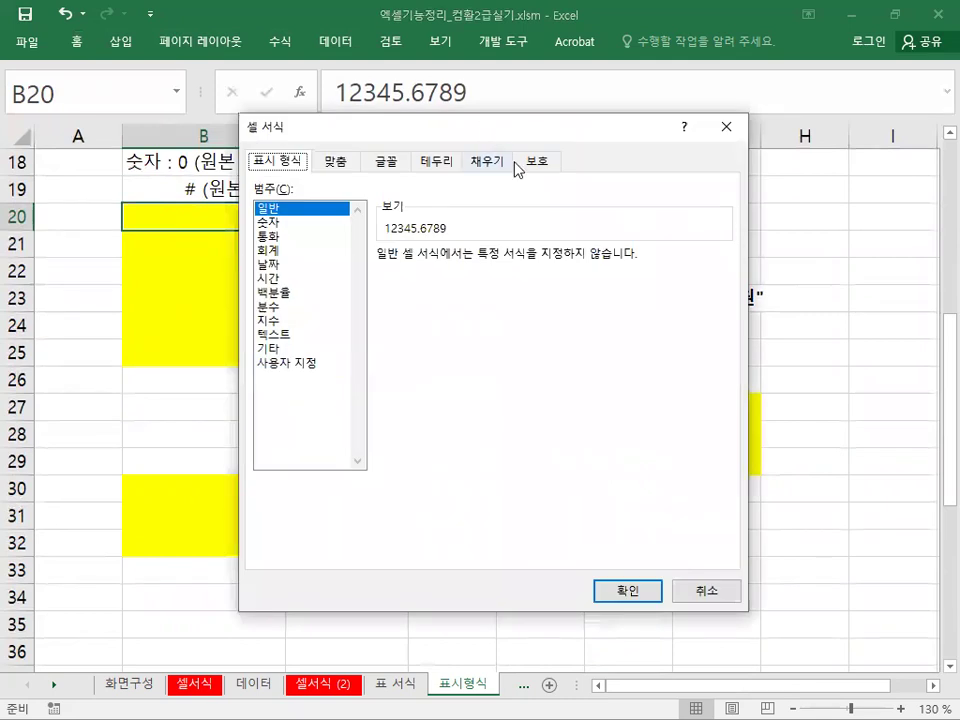
{"action": "left_click_drag", "start_coordinate": [475, 141], "coordinate": [605, 136]}
{"action": "left_click", "coordinate": [463, 368]}
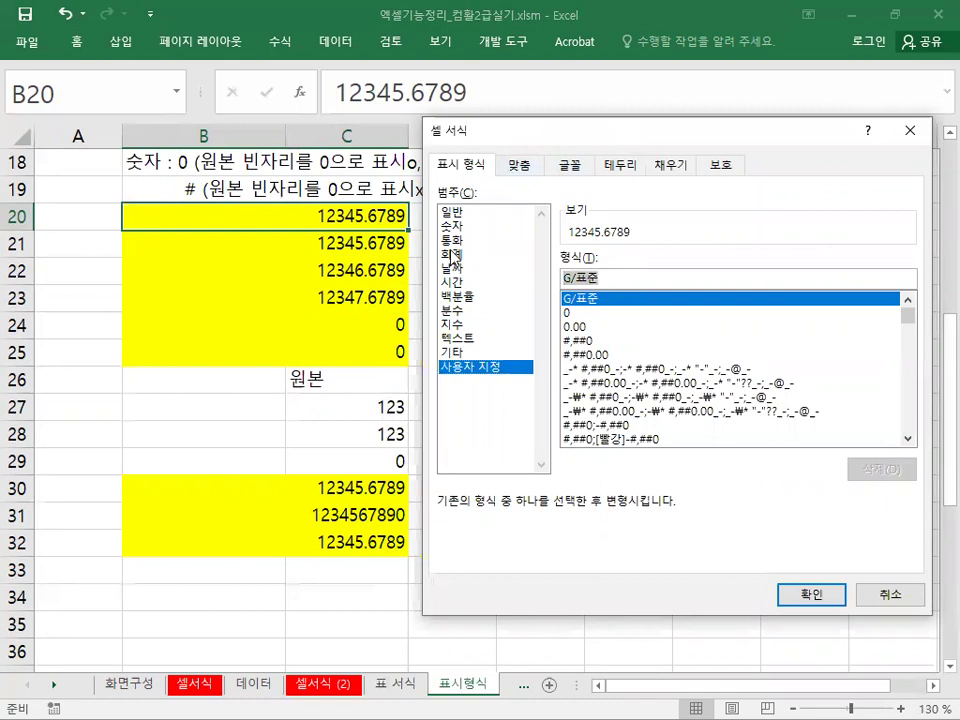
{"action": "key", "text": "BackSpace"}
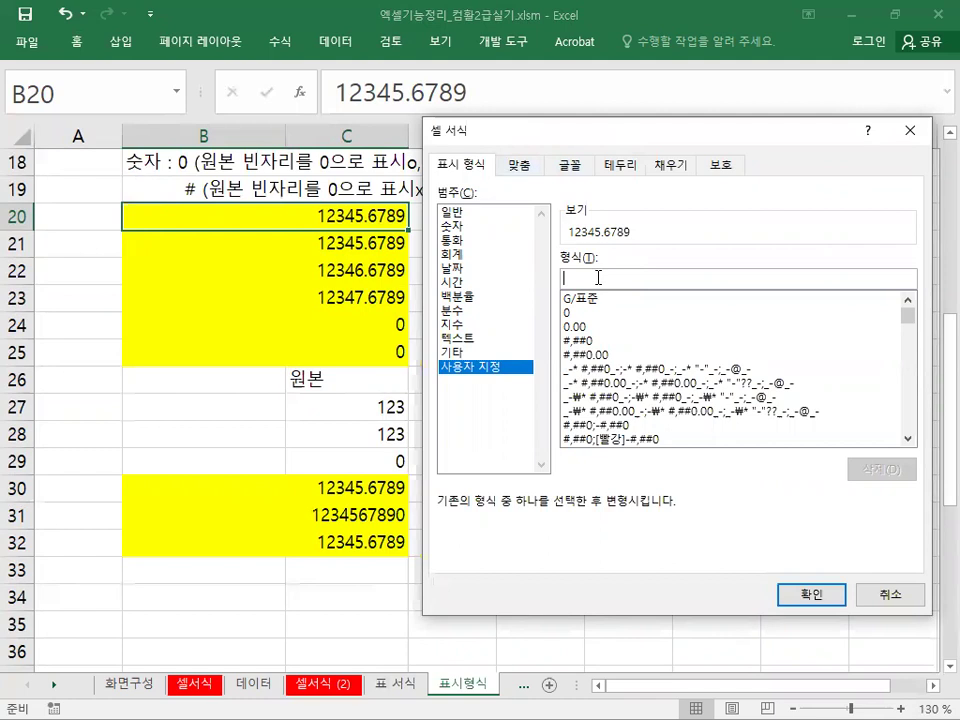
{"action": "type", "text": "0"}
{"action": "left_click", "coordinate": [456, 226]}
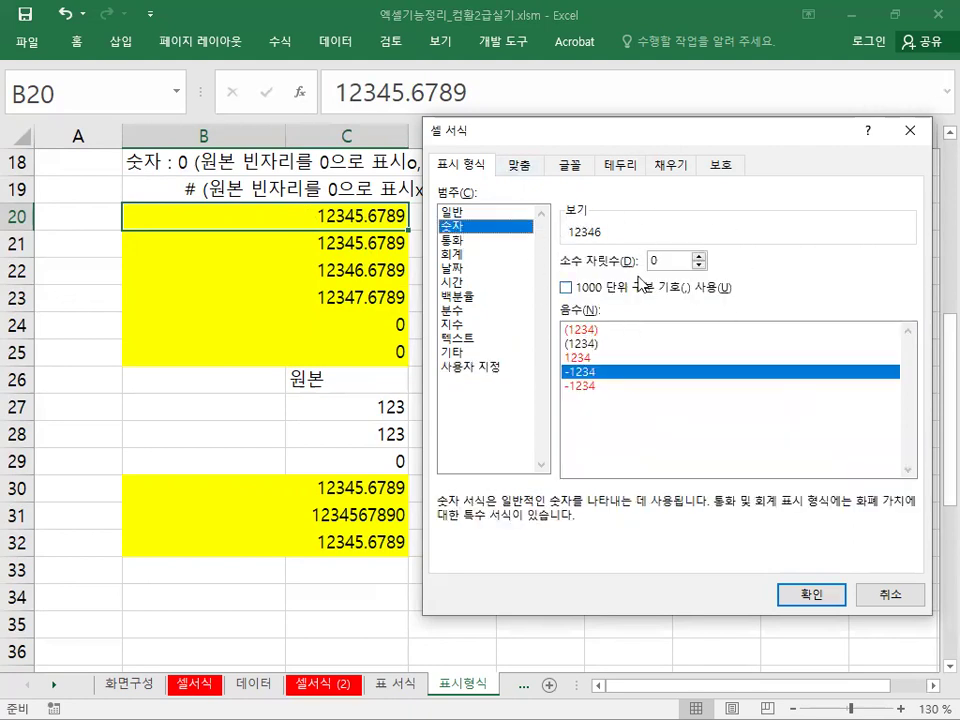
{"action": "left_click", "coordinate": [467, 368]}
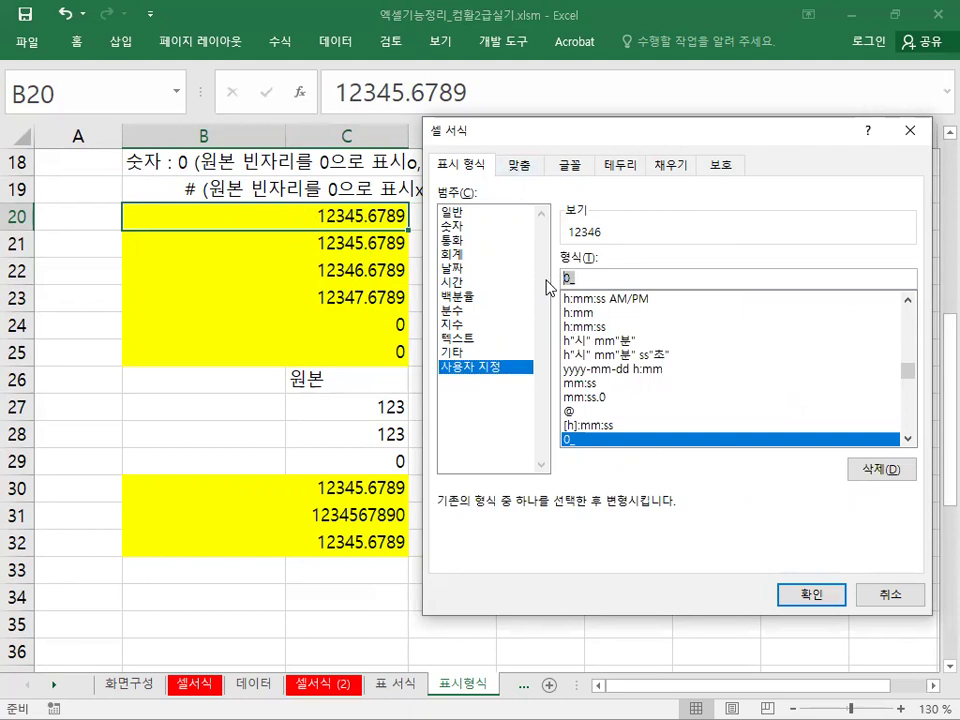
{"action": "key", "text": "BackSpace"}
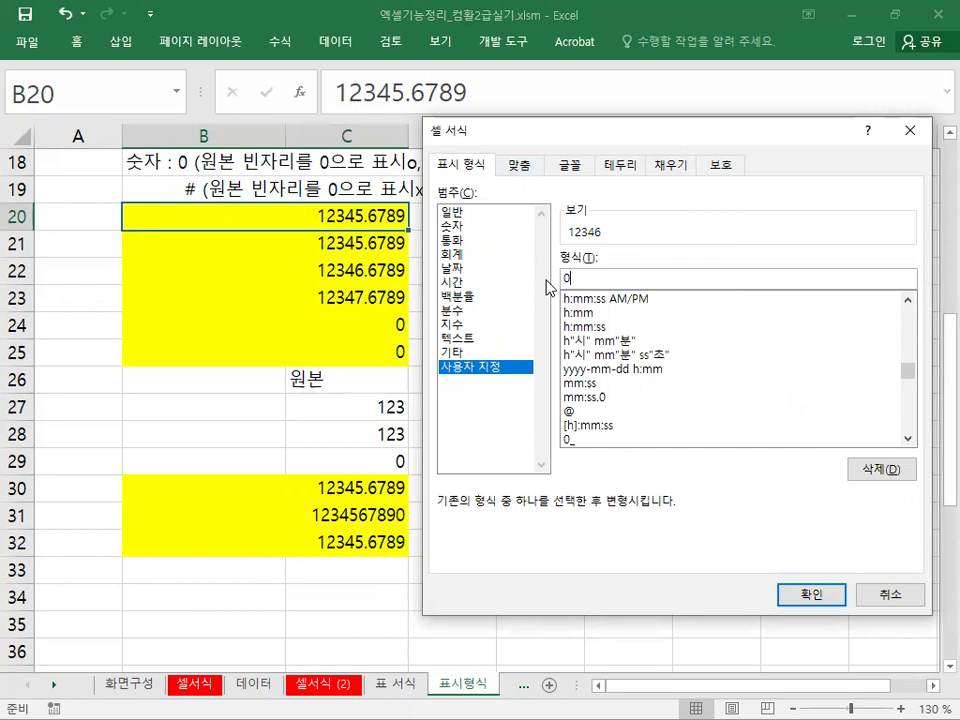
Step: Extend cell B20's custom format code to 0,000.00"원" and apply it
{"action": "type", "text": ",000"}
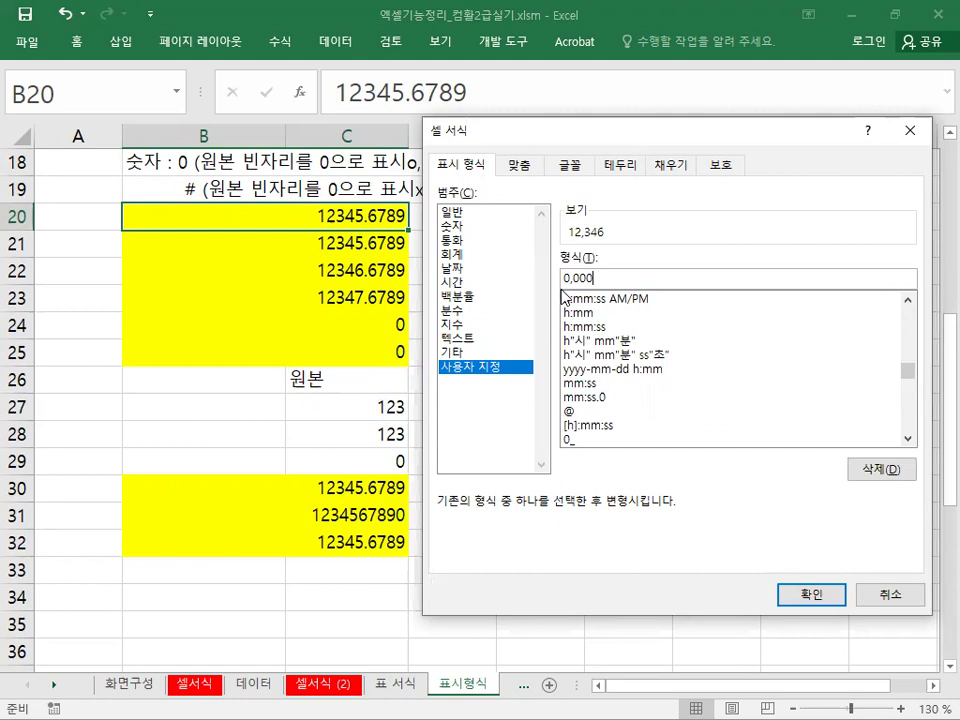
{"action": "type", "text": "."}
{"action": "type", "text": "00"}
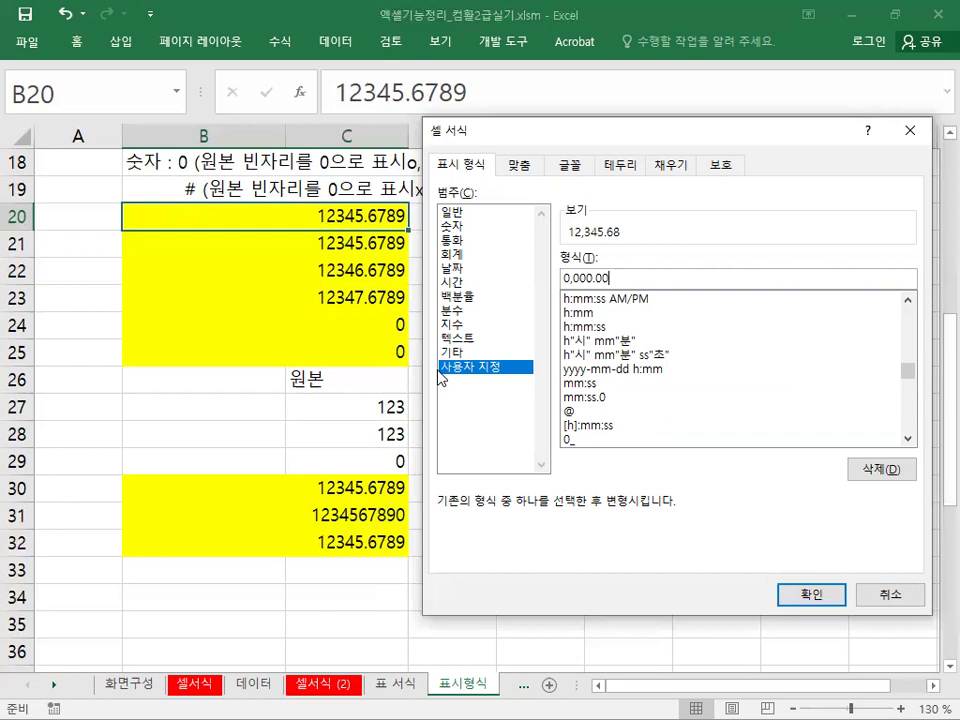
{"action": "type", "text": "\"원\""}
{"action": "left_click", "coordinate": [812, 596]}
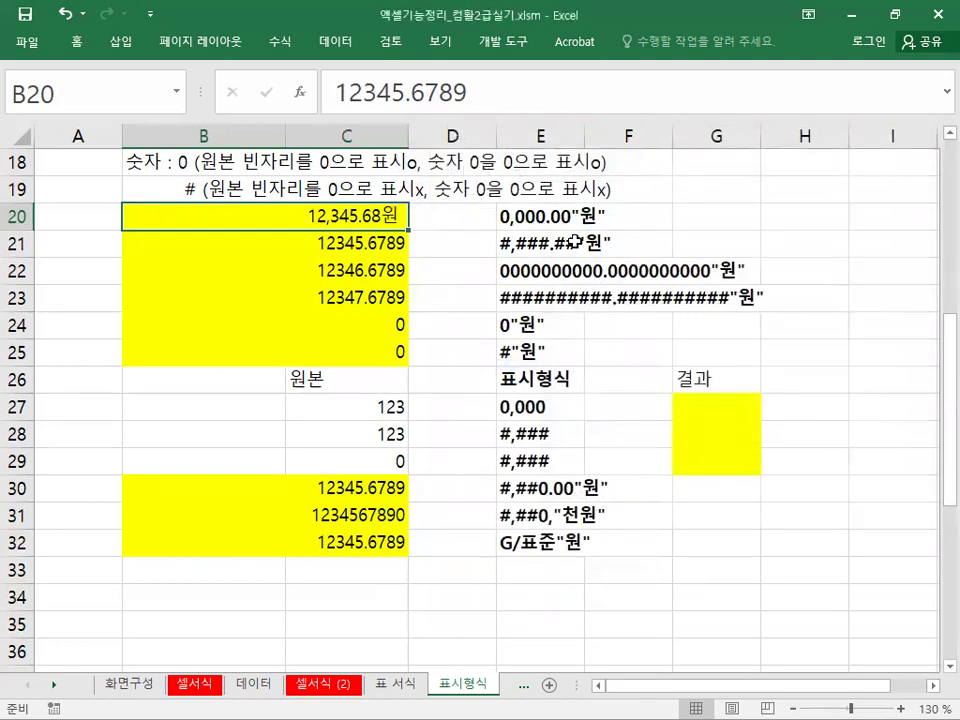
Step: Enter the custom number format #,###.##"원" for cell B21
{"action": "left_click", "coordinate": [246, 241]}
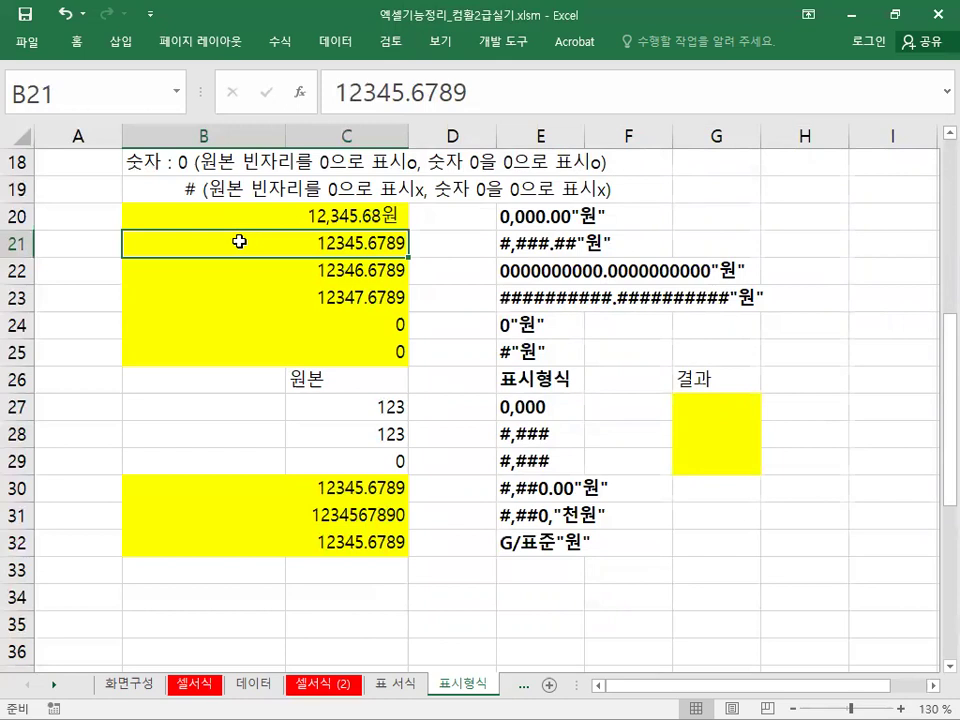
{"action": "right_click", "coordinate": [246, 241]}
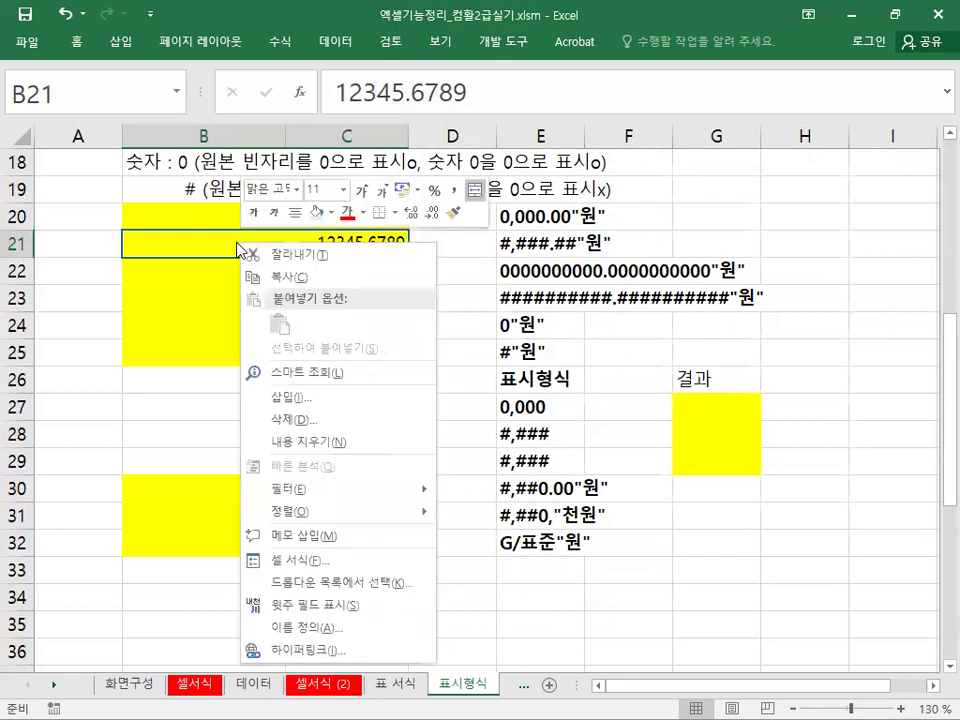
{"action": "left_click", "coordinate": [313, 562]}
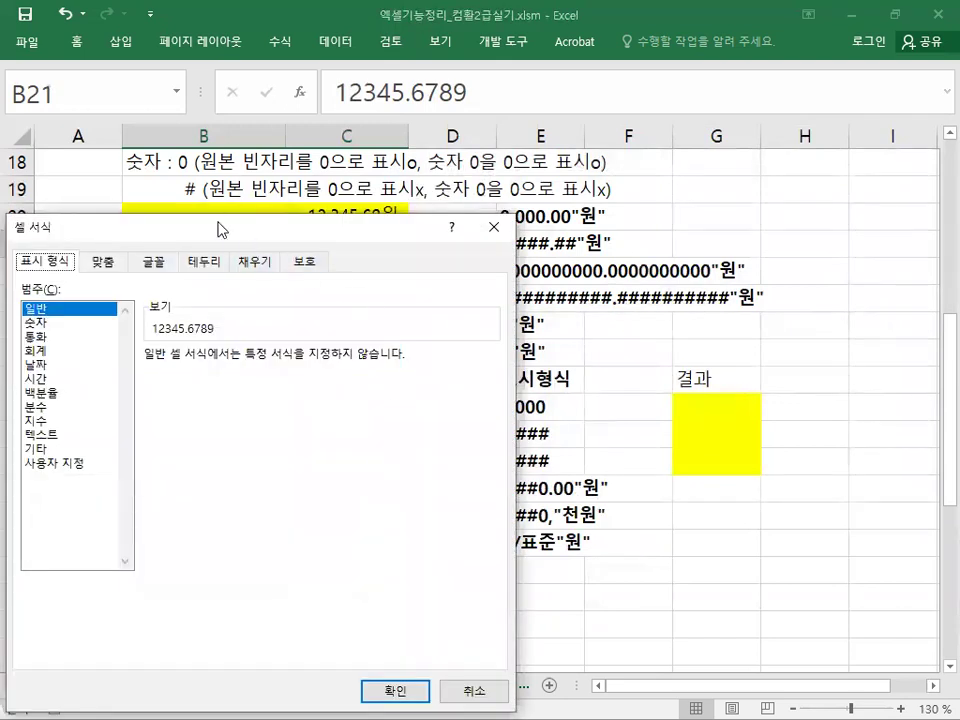
{"action": "left_click_drag", "start_coordinate": [238, 236], "coordinate": [690, 134]}
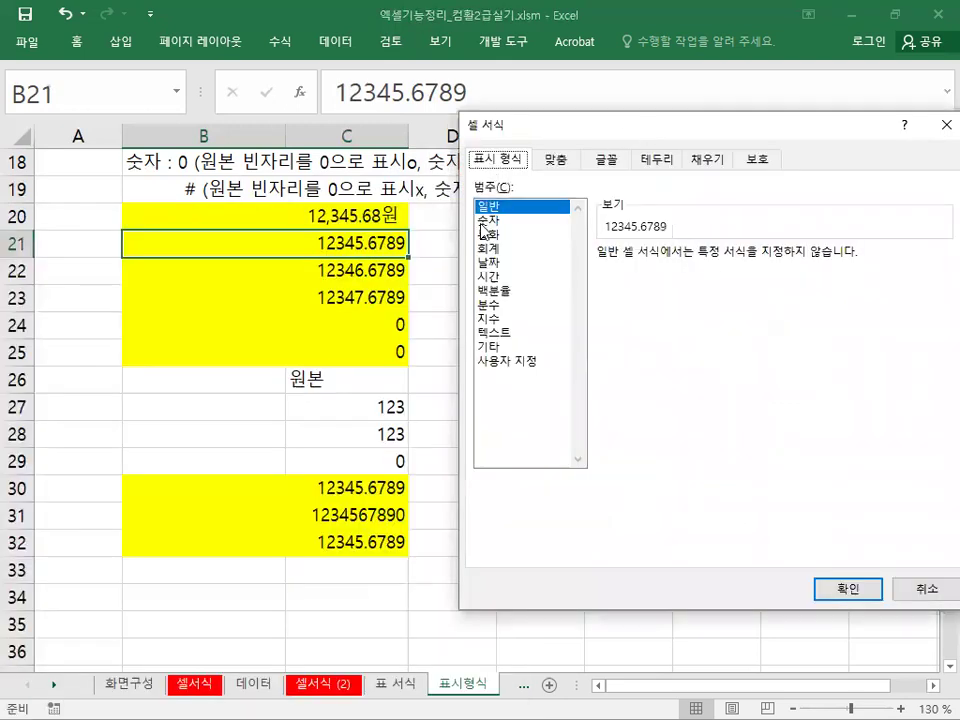
{"action": "left_click", "coordinate": [505, 361]}
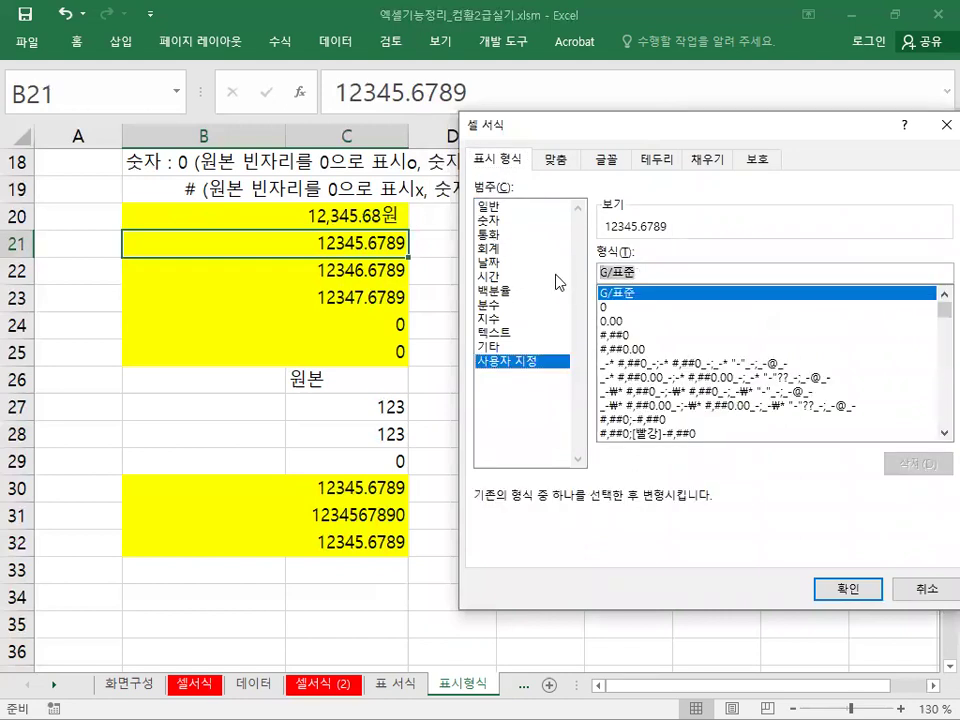
{"action": "key", "text": "BackSpace"}
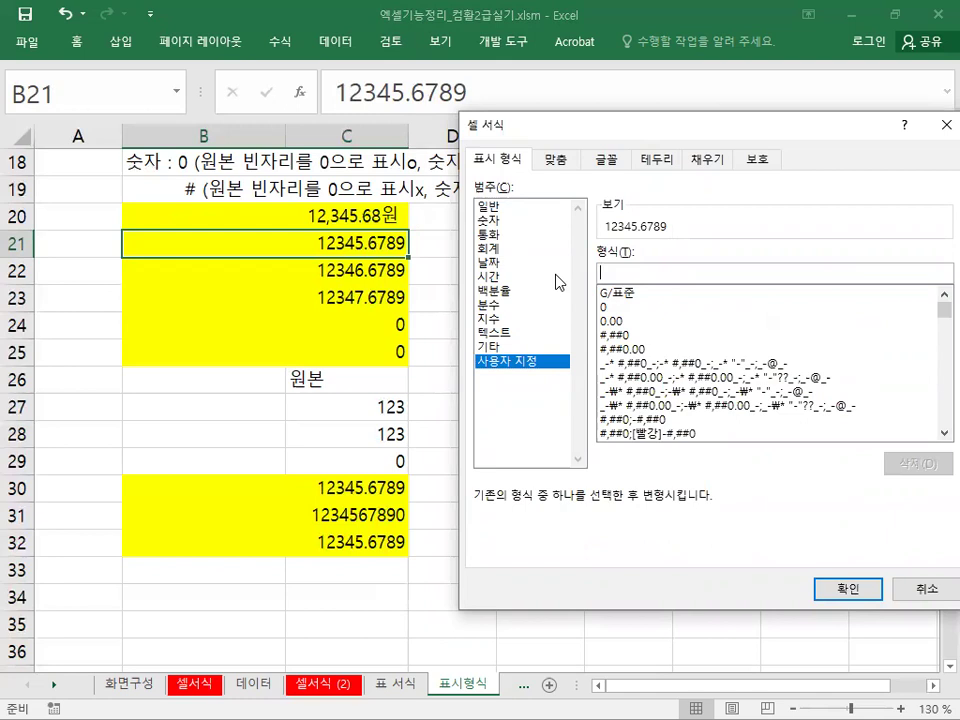
{"action": "type", "text": "#"}
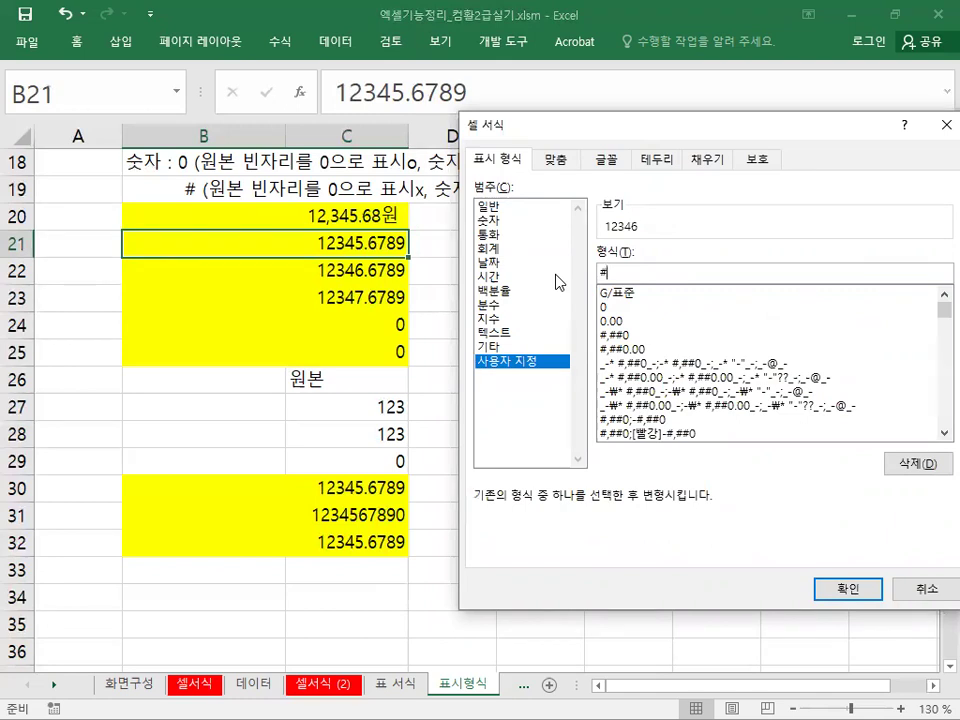
{"action": "type", "text": ",###"}
{"action": "type", "text": ".##"}
{"action": "type", "text": "\""}
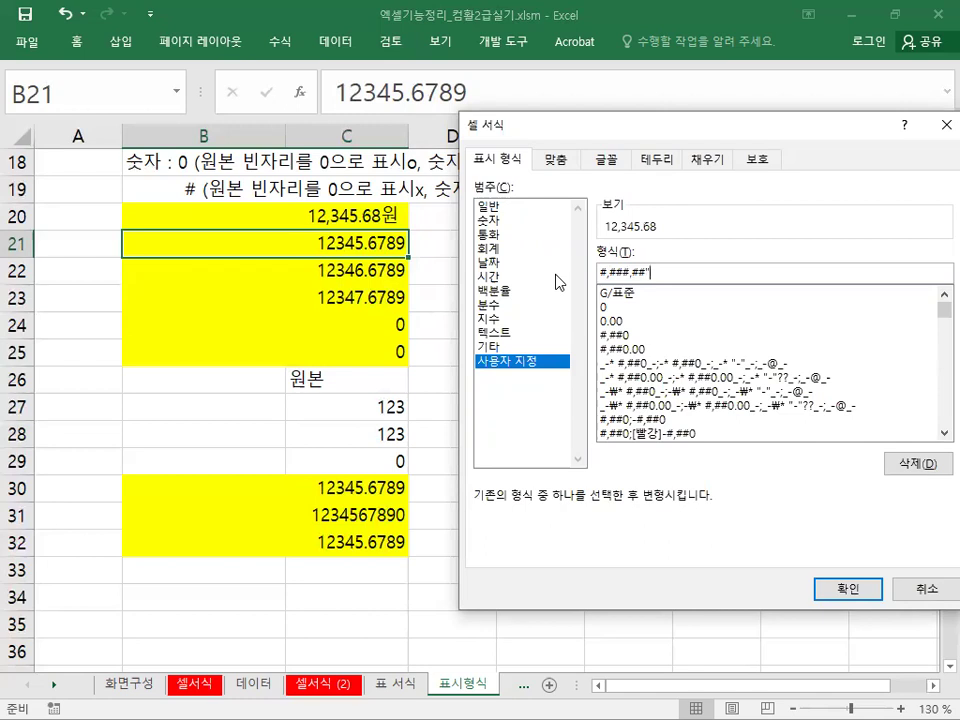
{"action": "type", "text": "원\""}
Step: Try a "원" prefix in front of cell B21's custom format code and remove it again
{"action": "left_click", "coordinate": [603, 272]}
{"action": "type", "text": "\"d"}
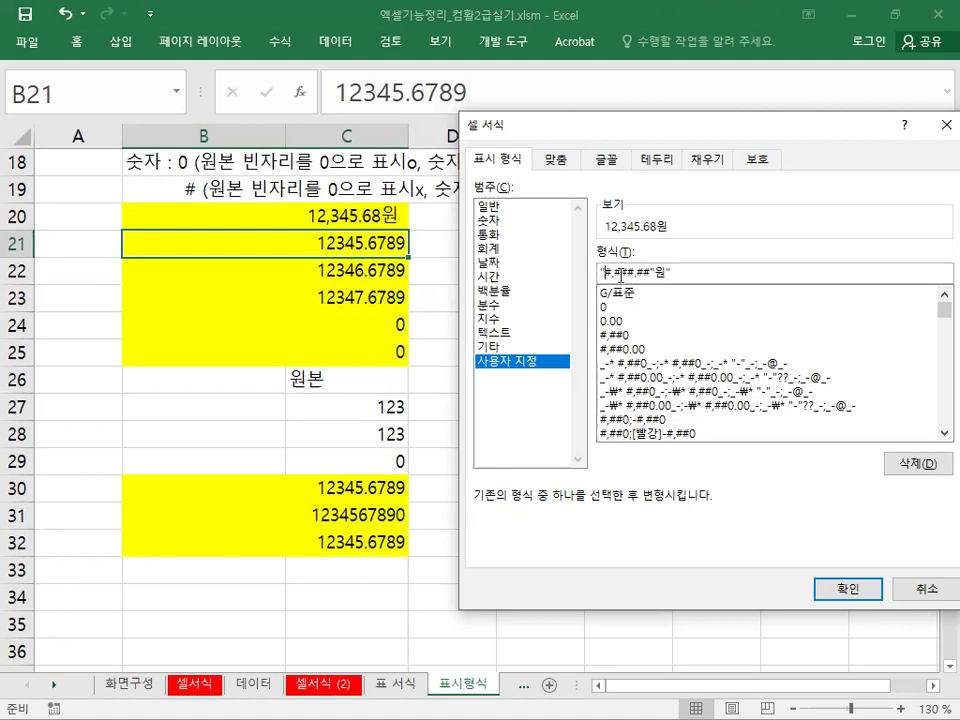
{"action": "key", "text": "BackSpace"}
{"action": "type", "text": "ㅇ"}
{"action": "type", "text": "원\""}
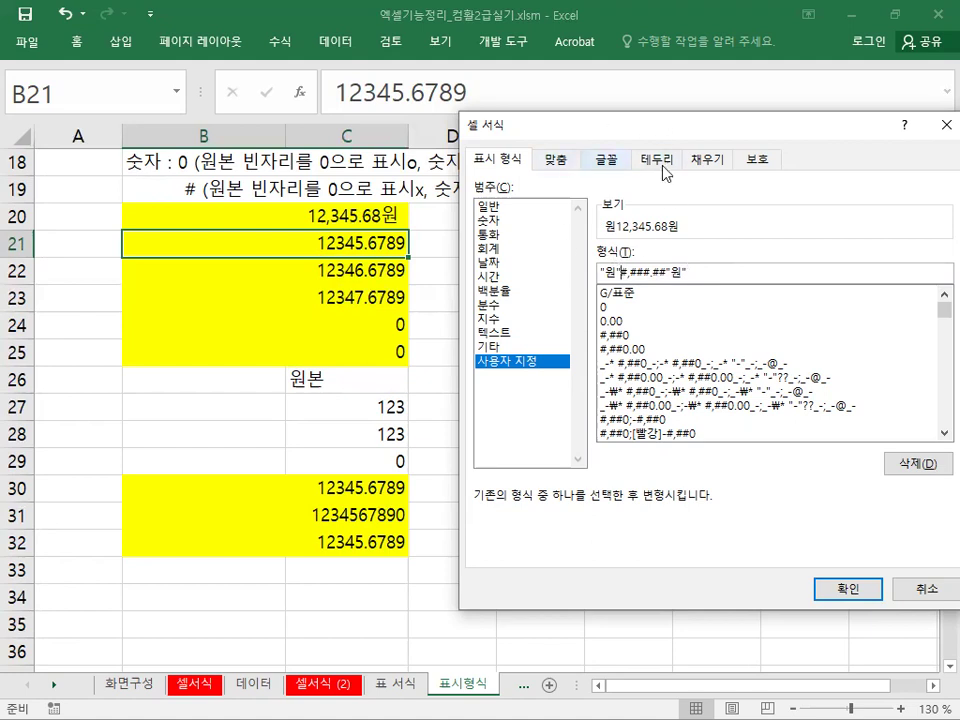
{"action": "key", "text": "BackSpace"}
{"action": "key", "text": "BackSpace"}
{"action": "key", "text": "BackSpace"}
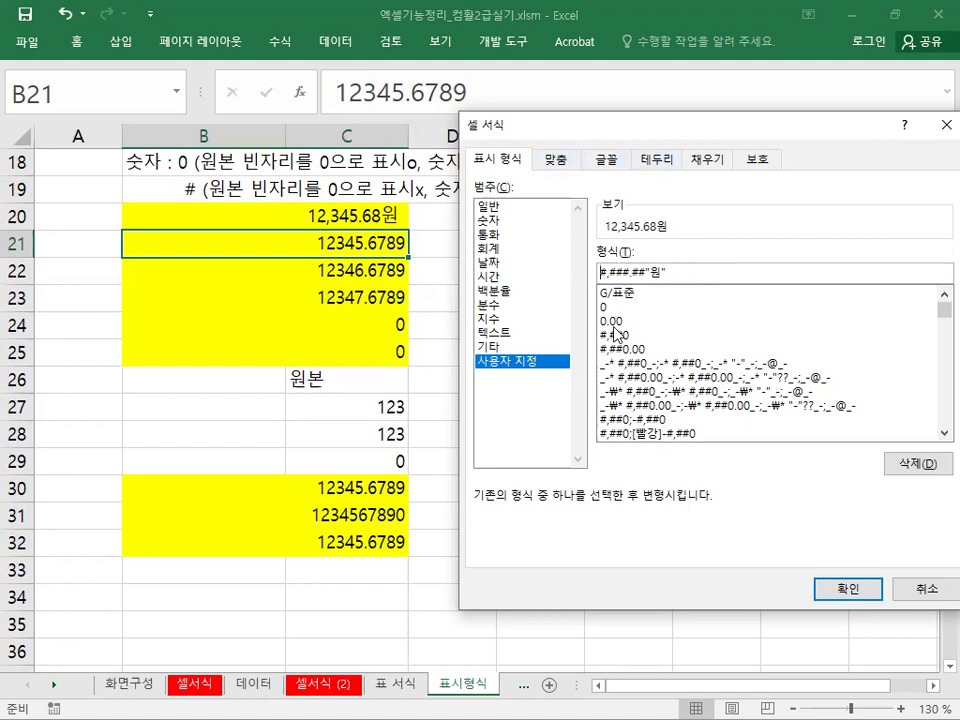
Step: Apply the custom format #,###.##"원" to cell B21 and correct cell B20's format code to 0,000.00"원"
{"action": "left_click", "coordinate": [849, 590]}
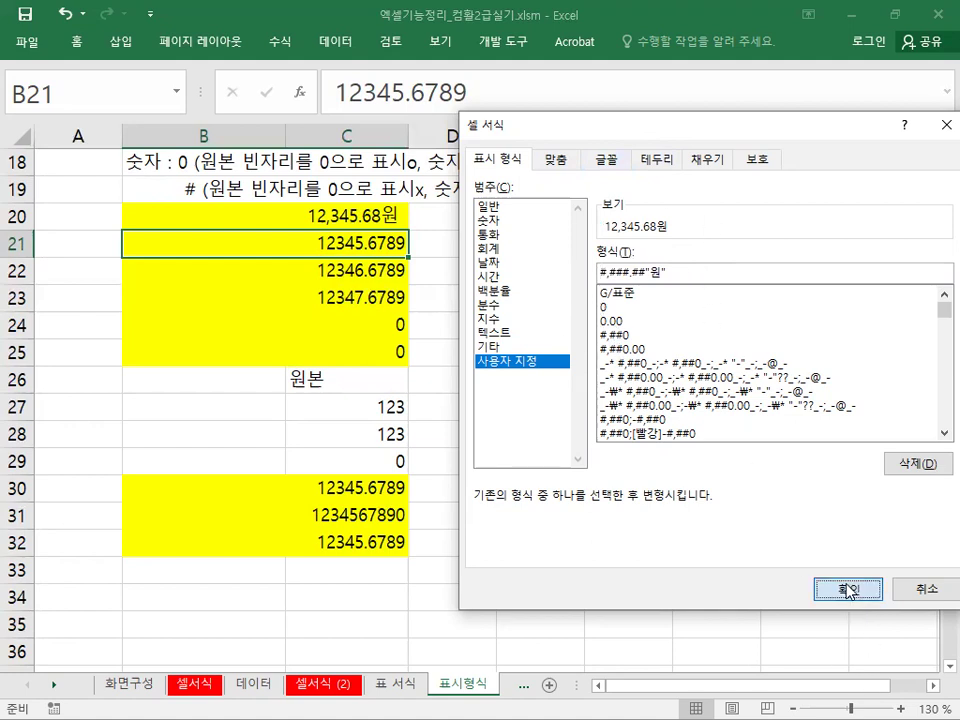
{"action": "left_click", "coordinate": [848, 590]}
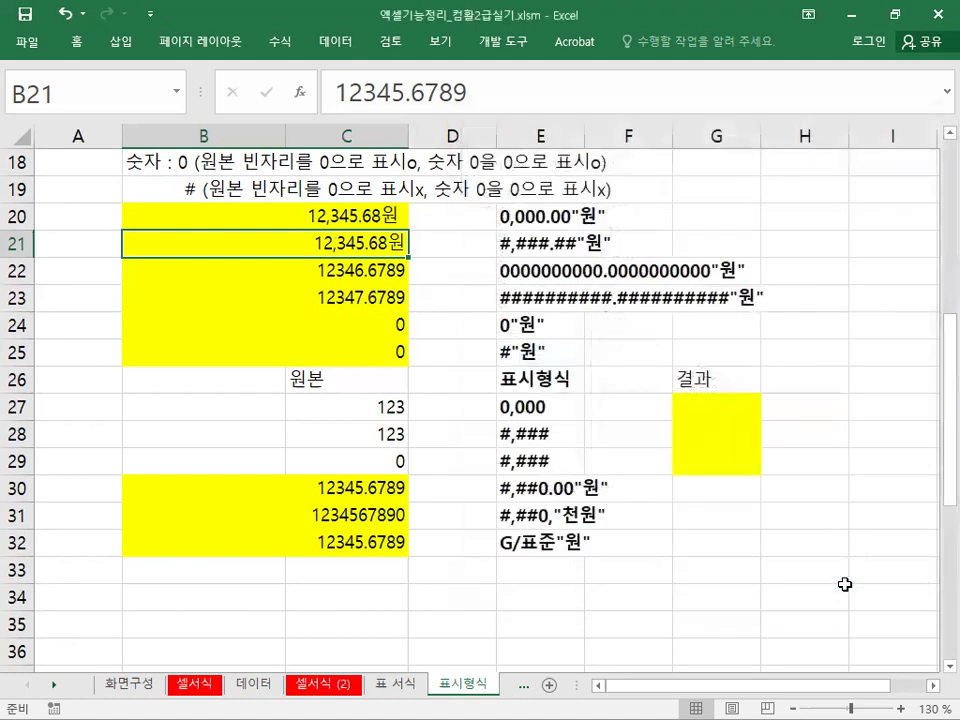
{"action": "left_click", "coordinate": [301, 220]}
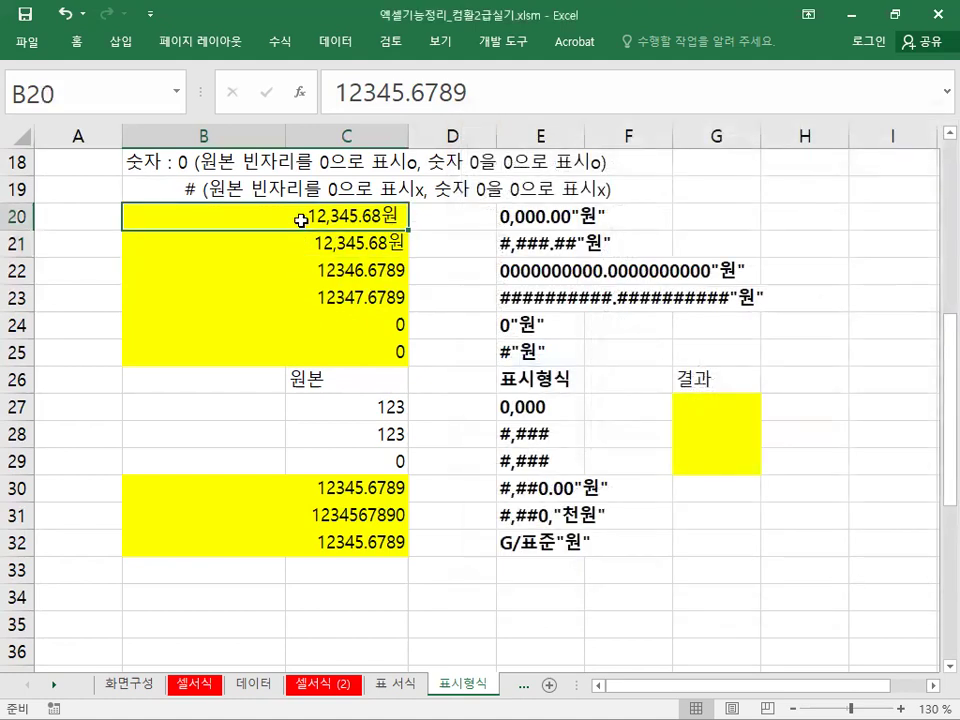
{"action": "right_click", "coordinate": [301, 220]}
{"action": "left_click", "coordinate": [365, 540]}
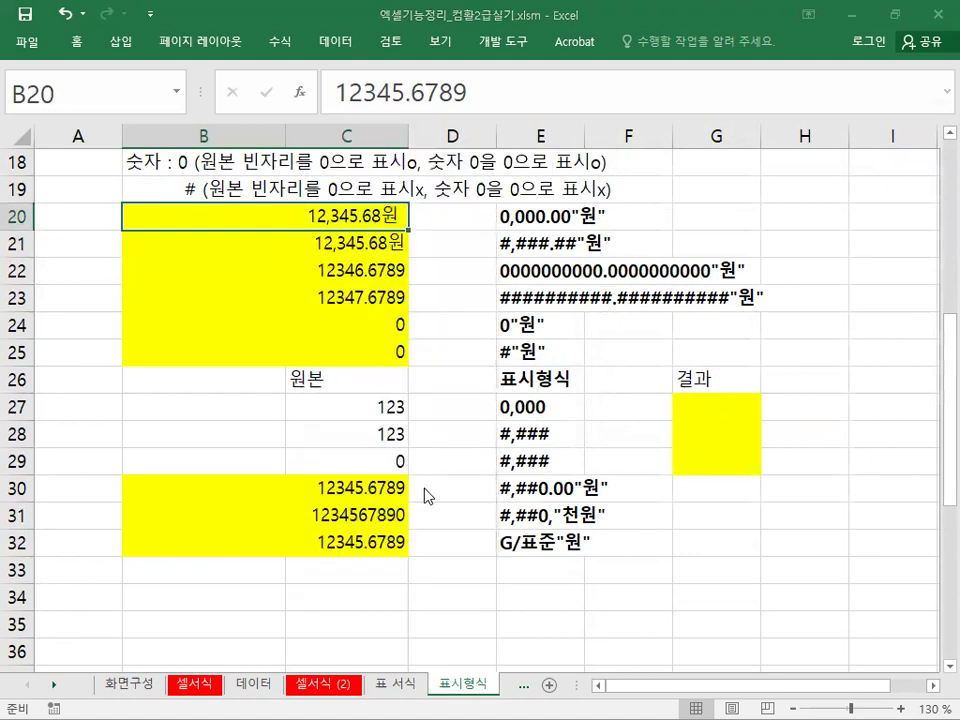
{"action": "left_click", "coordinate": [345, 372]}
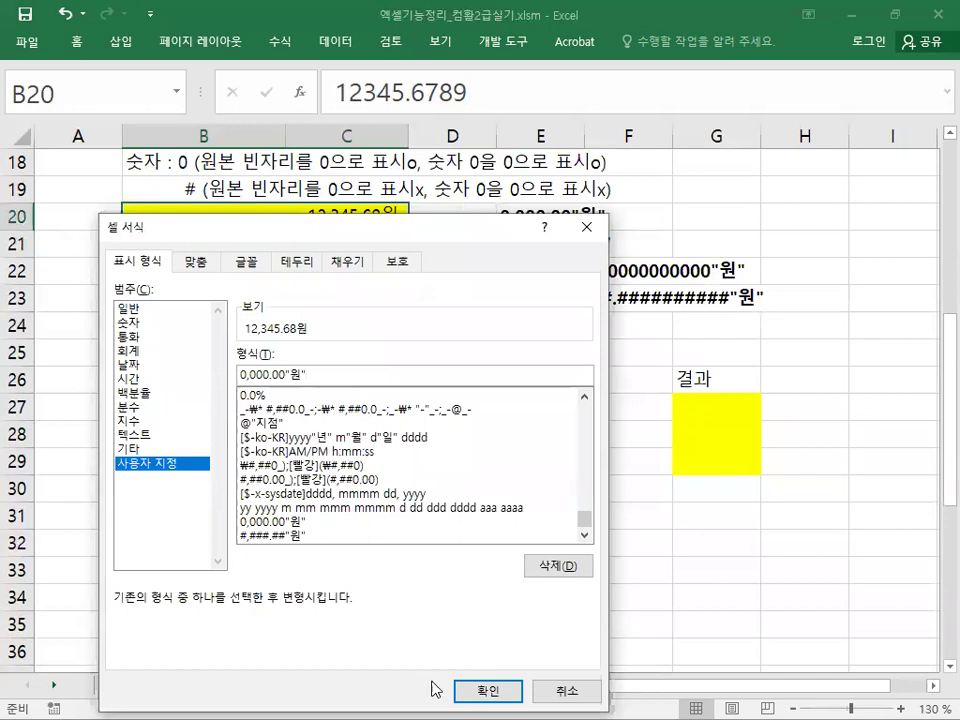
{"action": "left_click", "coordinate": [463, 690]}
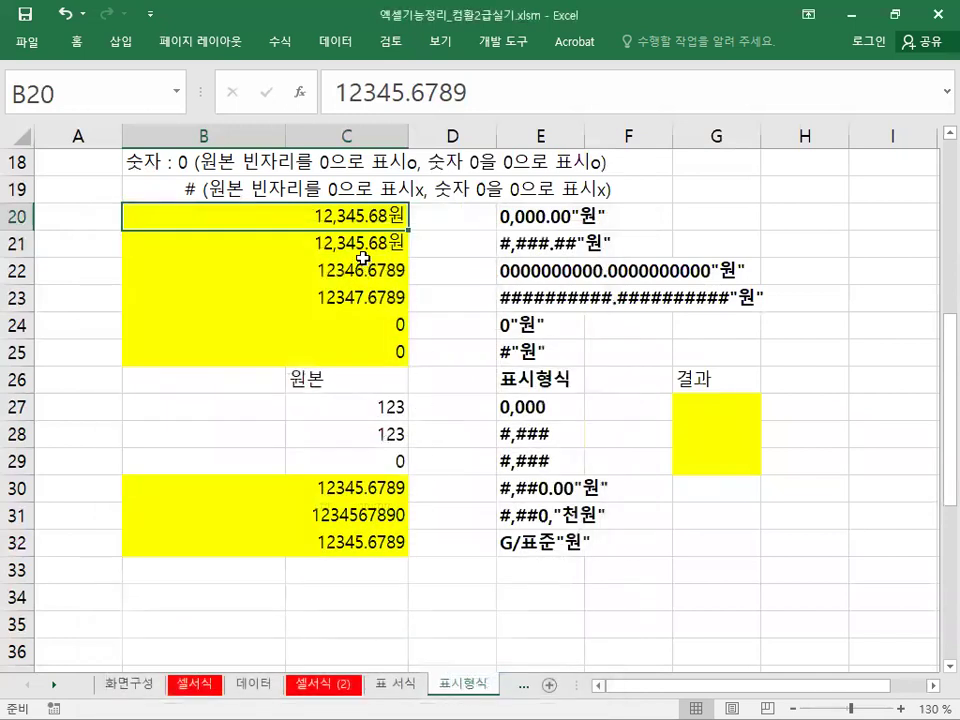
Step: Compare the formatted results in cells B20 and B21
{"action": "left_click_drag", "start_coordinate": [316, 221], "coordinate": [360, 240]}
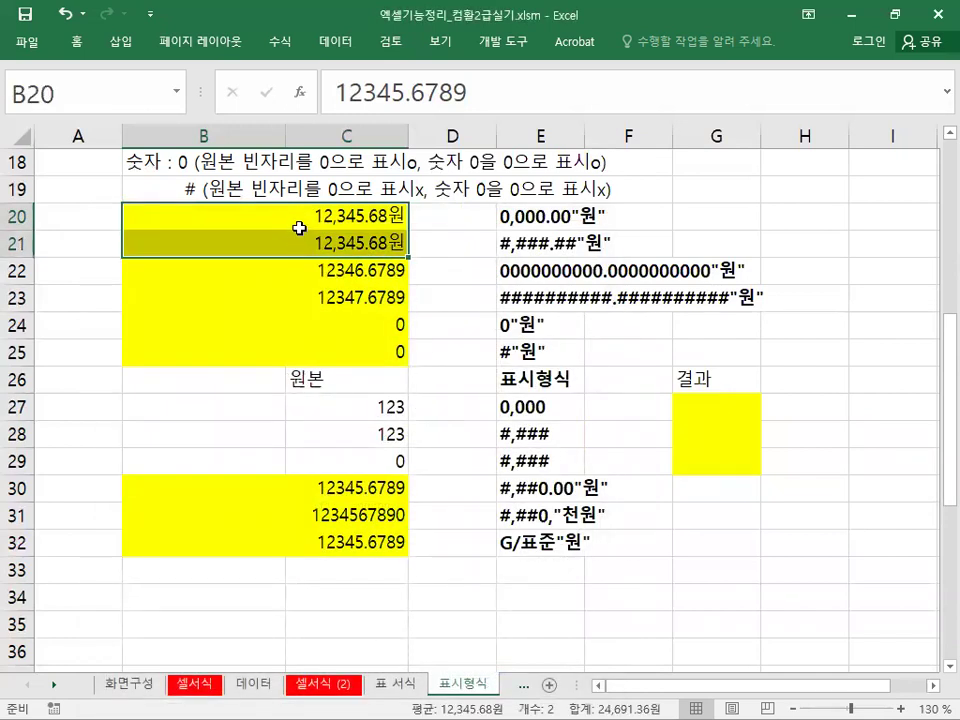
{"action": "left_click", "coordinate": [300, 228]}
{"action": "left_click", "coordinate": [301, 240]}
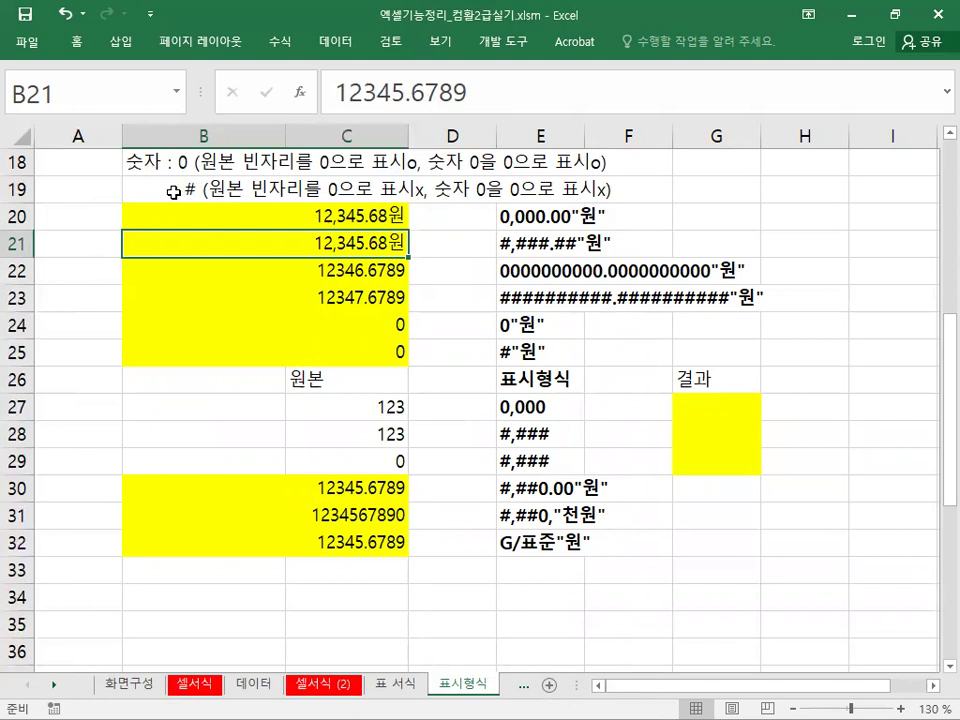
{"action": "left_click", "coordinate": [236, 270]}
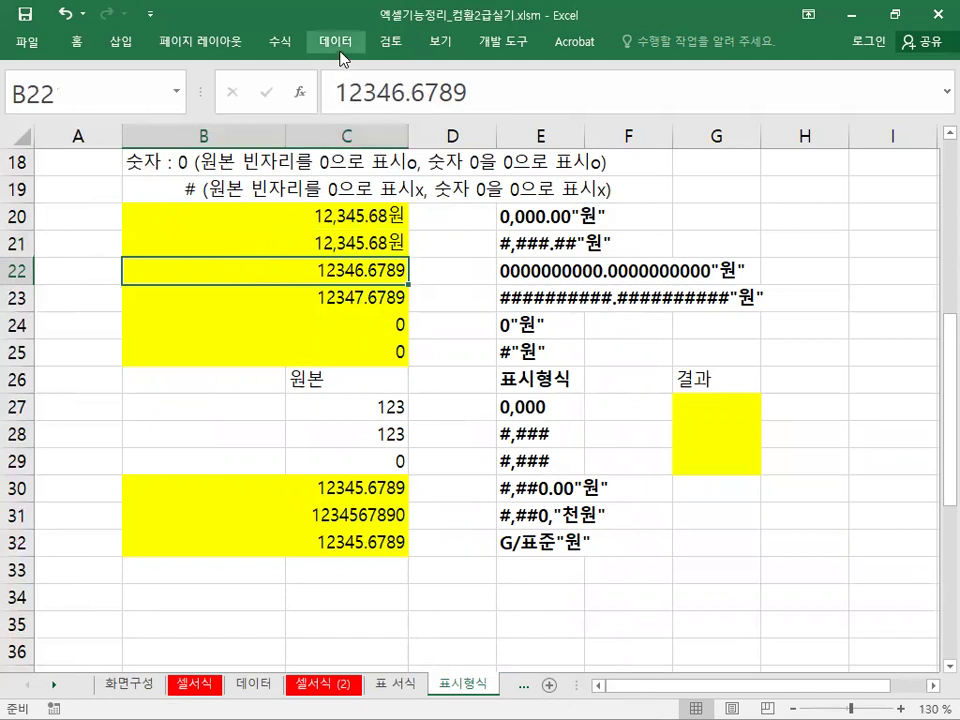
{"action": "left_click", "coordinate": [76, 44]}
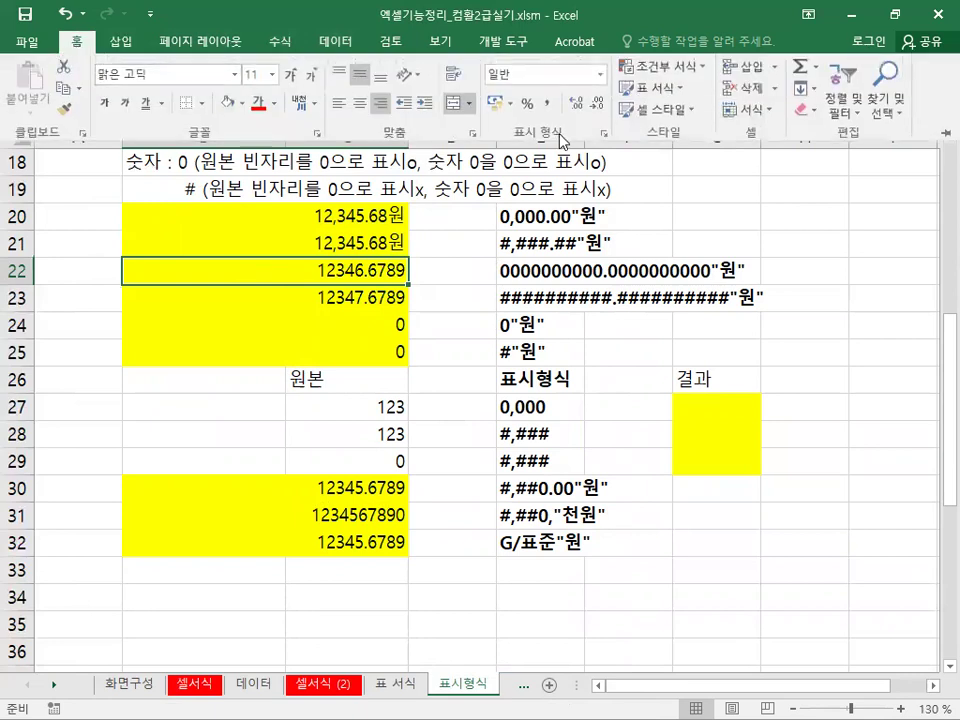
{"action": "left_click", "coordinate": [604, 134]}
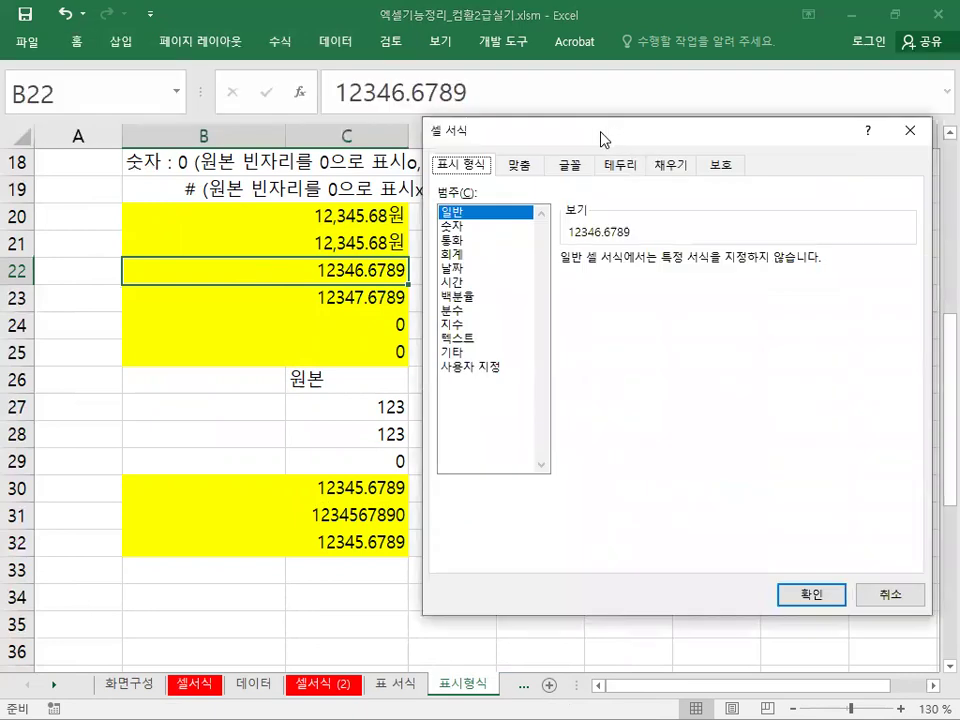
{"action": "left_click", "coordinate": [471, 367]}
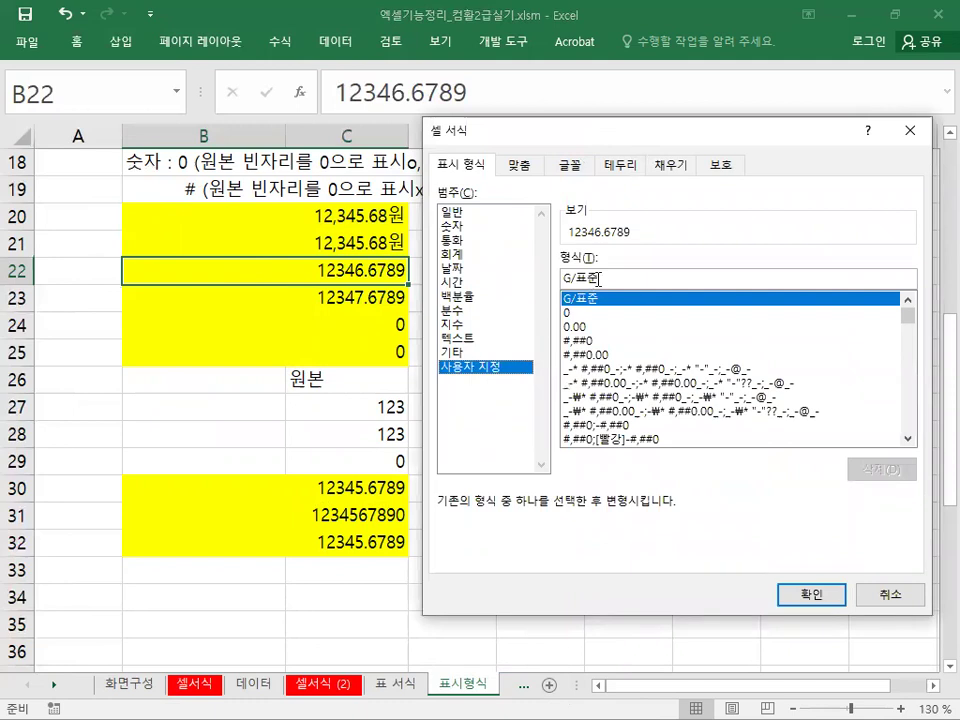
{"action": "key", "text": "BackSpace"}
{"action": "key", "text": "BackSpace"}
{"action": "key", "text": "BackSpace"}
{"action": "key", "text": "BackSpace"}
{"action": "key", "text": "BackSpace"}
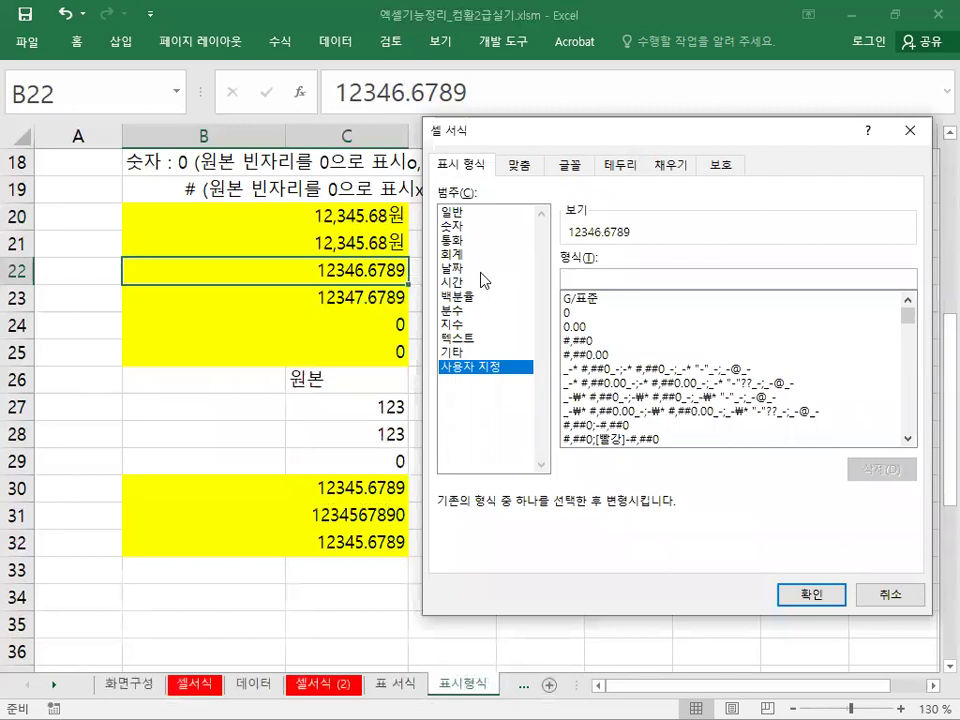
{"action": "type", "text": "0"}
{"action": "type", "text": "0"}
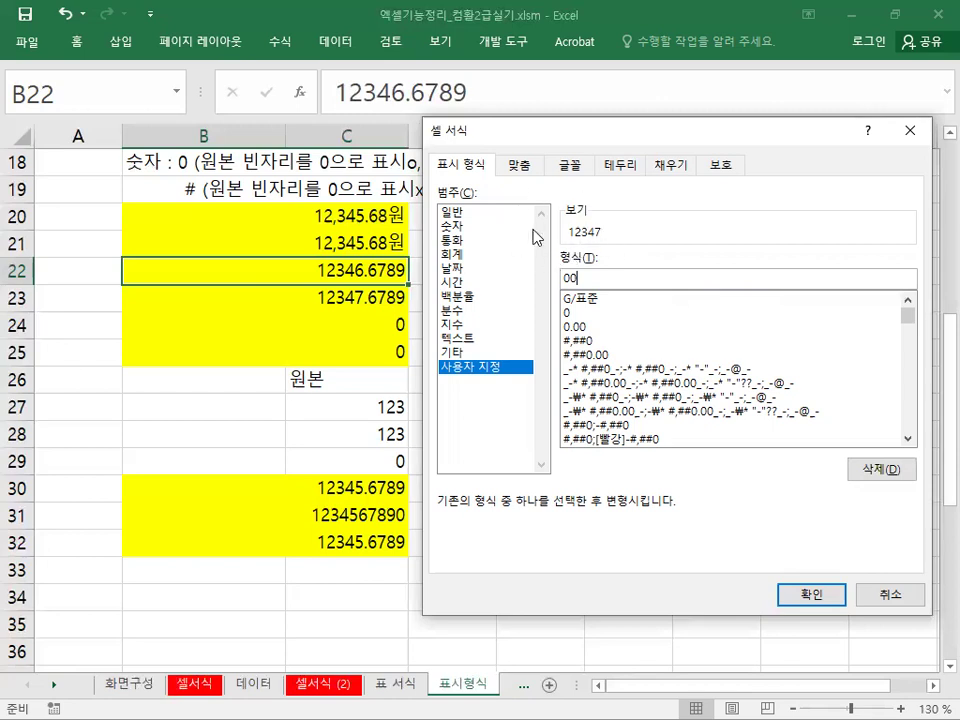
{"action": "type", "text": "000"}
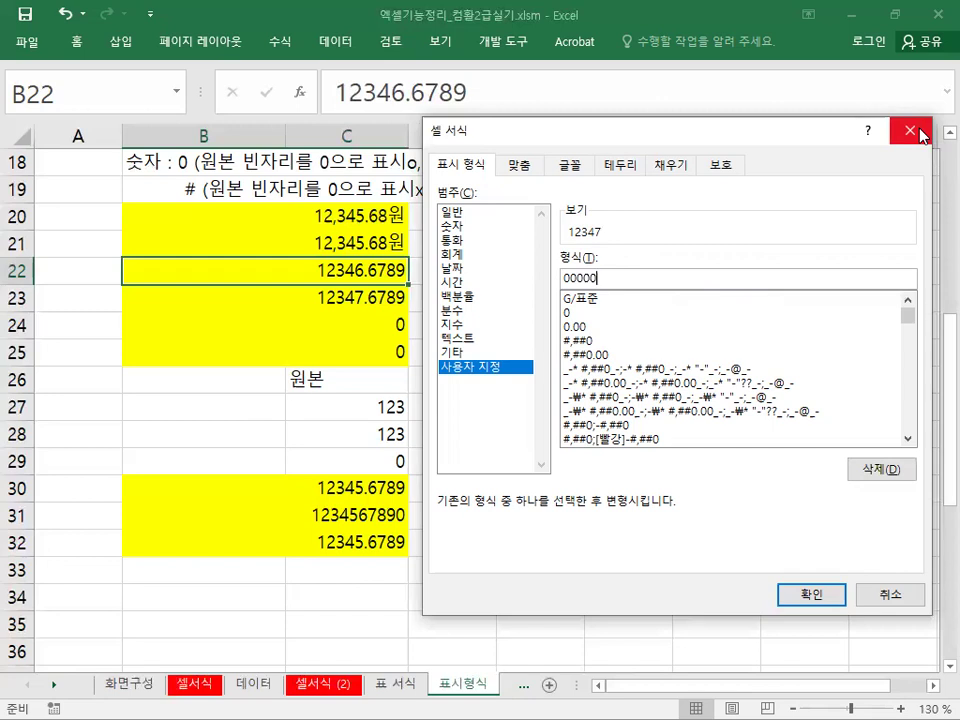
{"action": "type", "text": "00000"}
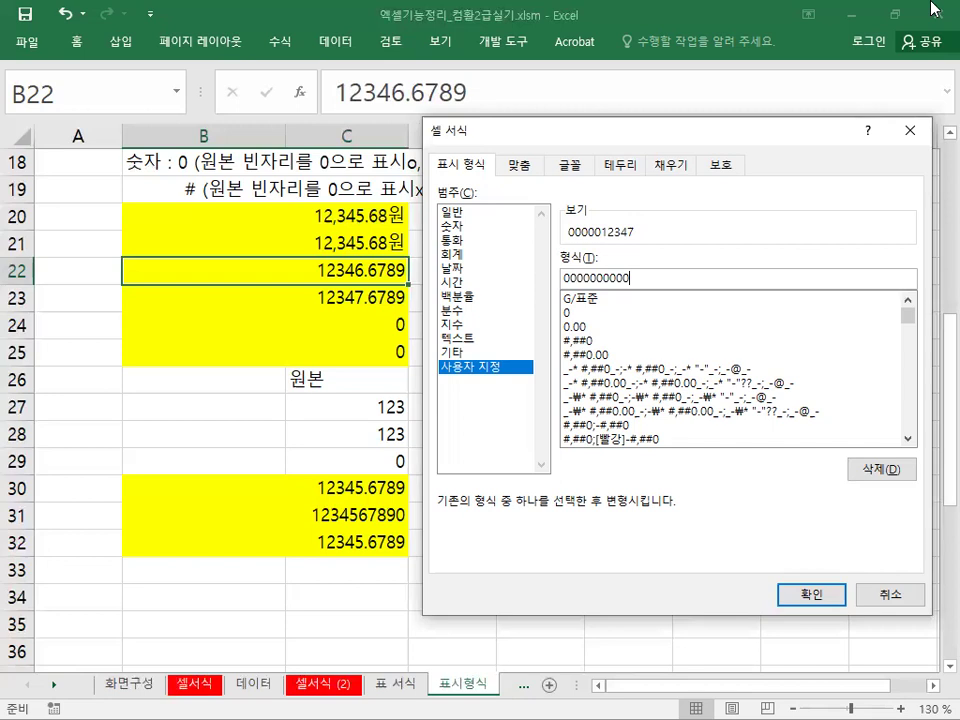
Step: Extend cell B22's custom format code to 0000000000.0000000000"원" and apply it
{"action": "type", "text": ".0000"}
{"action": "type", "text": "000000"}
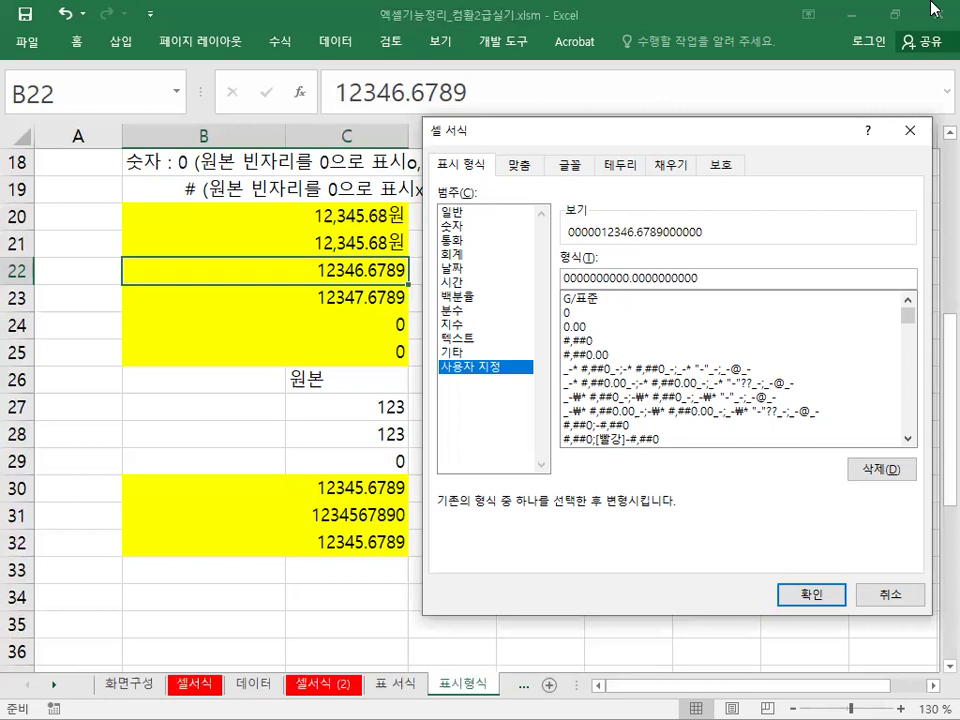
{"action": "type", "text": "\"dn"}
{"action": "key", "text": "BackSpace"}
{"action": "key", "text": "BackSpace"}
{"action": "key", "text": "Hangul"}
{"action": "type", "text": "원\""}
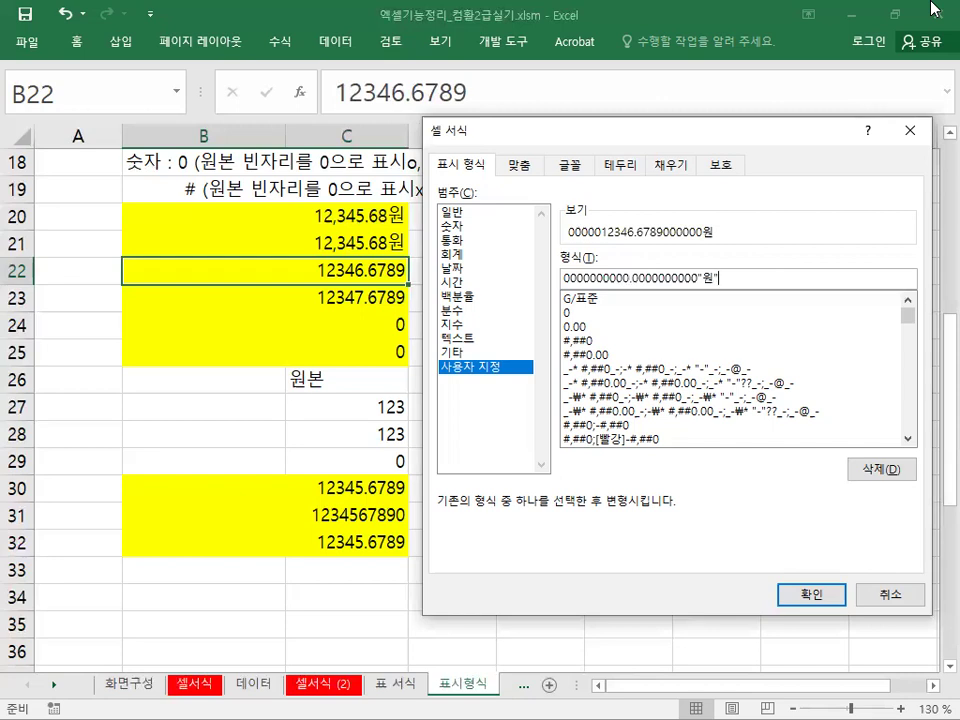
{"action": "left_click", "coordinate": [810, 596]}
Step: Begin a custom number format for cell B23 with the ten-digit placeholder code ##########
{"action": "left_click", "coordinate": [358, 295]}
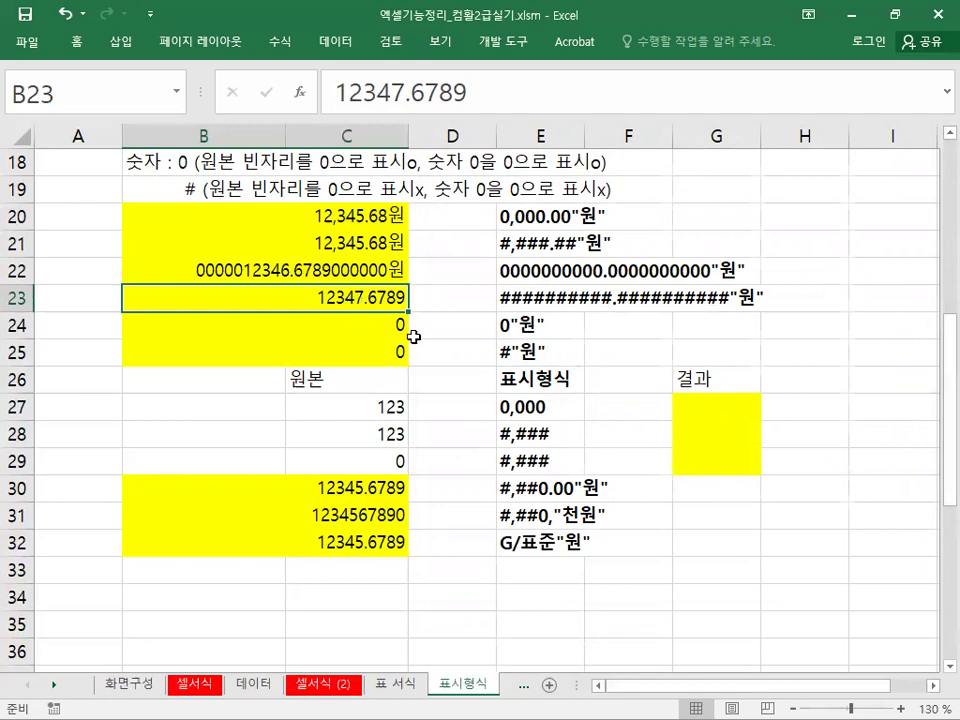
{"action": "right_click", "coordinate": [330, 299]}
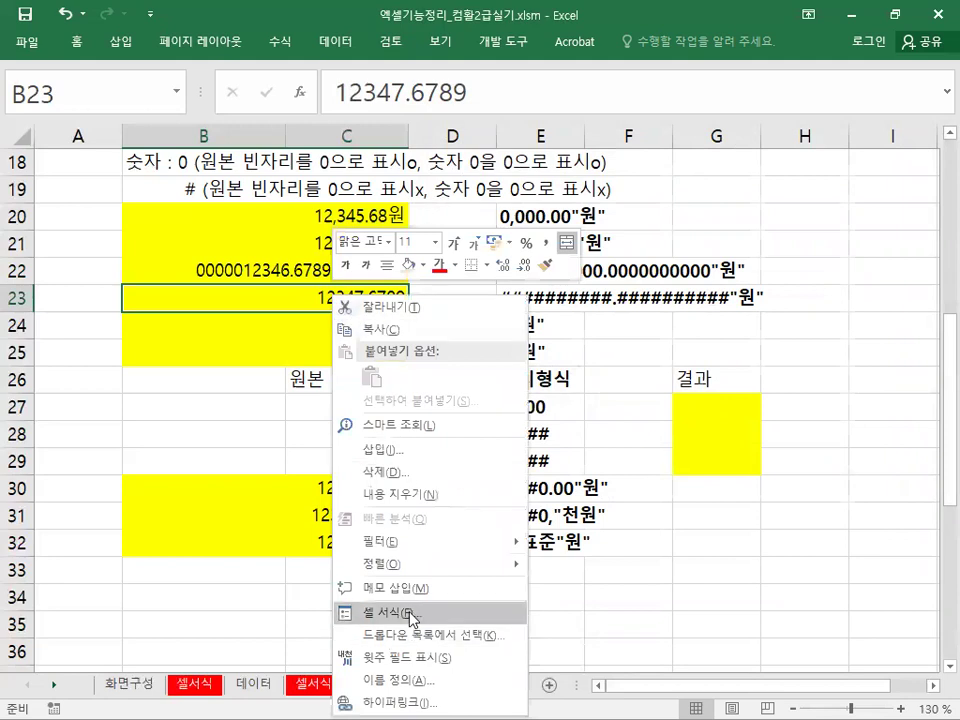
{"action": "left_click", "coordinate": [402, 613]}
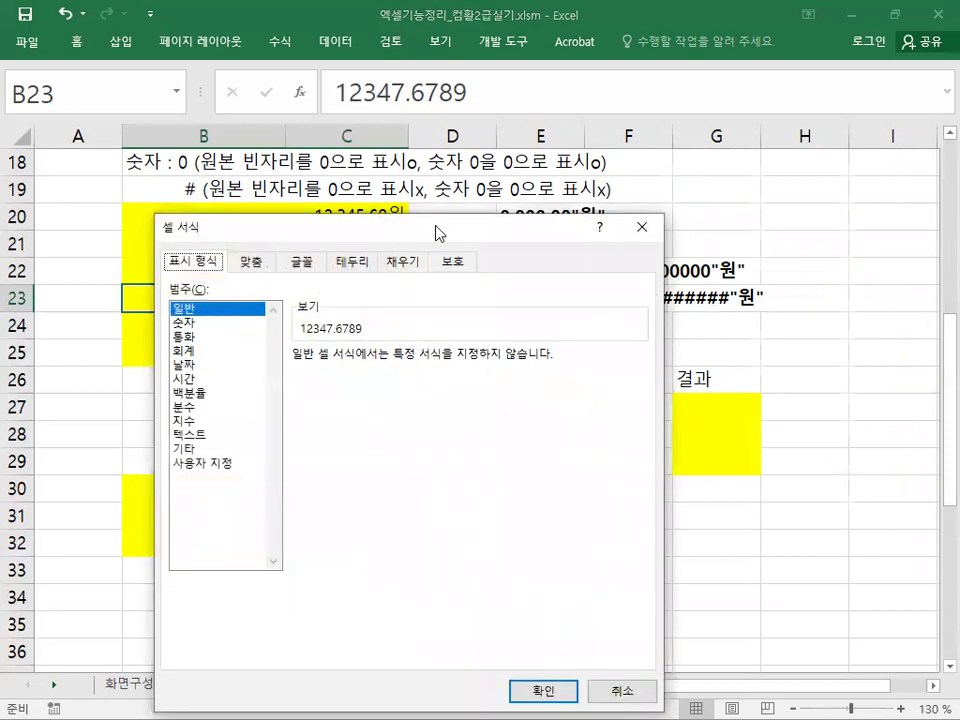
{"action": "left_click_drag", "start_coordinate": [439, 231], "coordinate": [711, 129]}
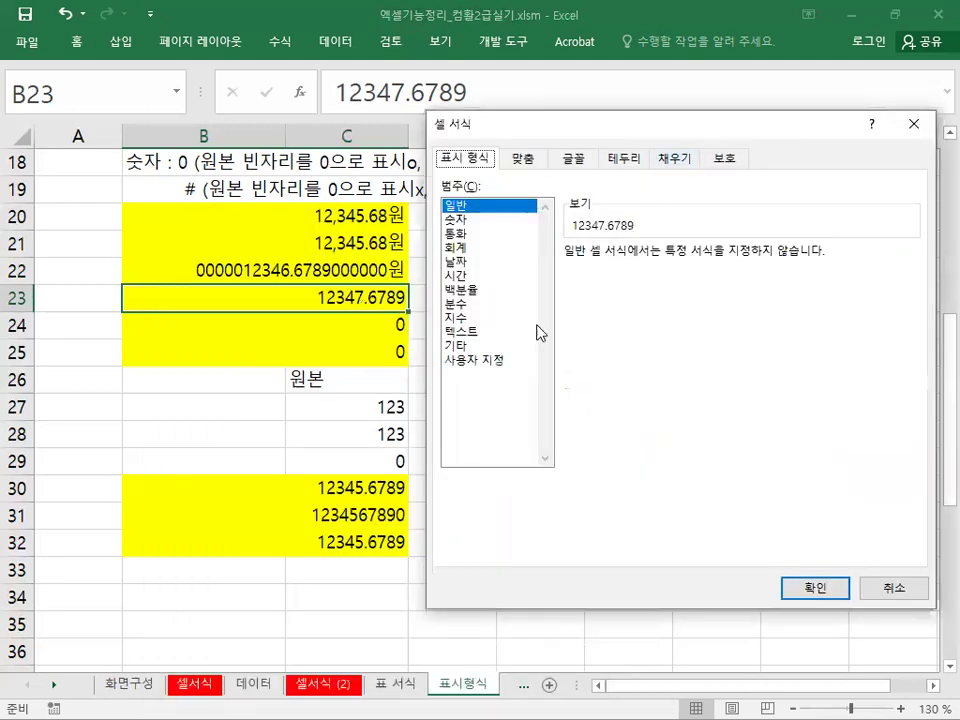
{"action": "left_click", "coordinate": [493, 360]}
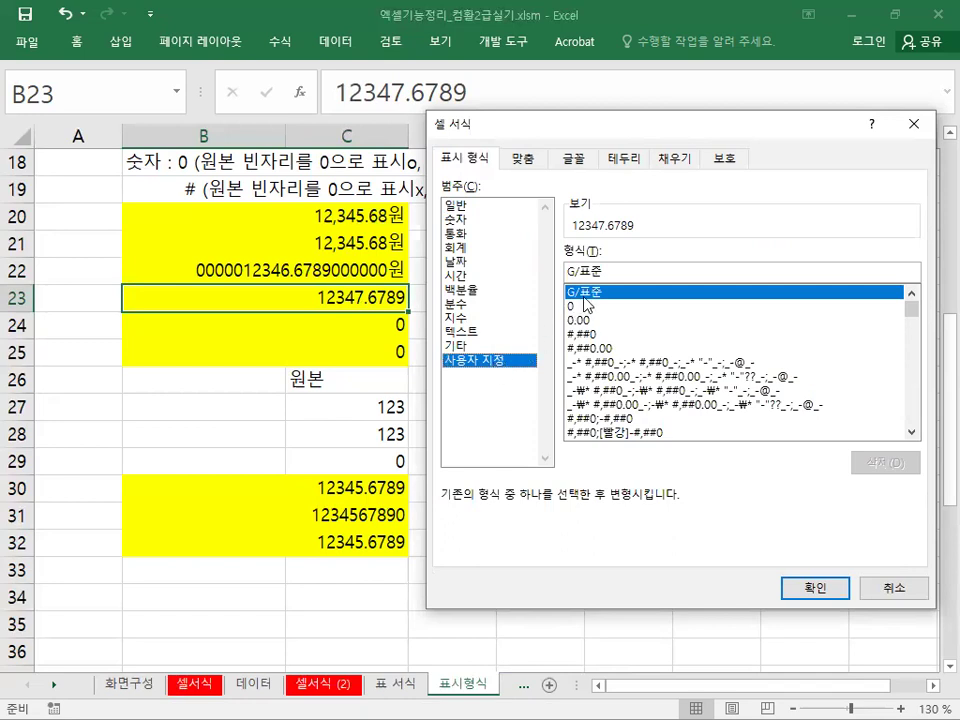
{"action": "left_click_drag", "start_coordinate": [605, 268], "coordinate": [478, 266]}
{"action": "key", "text": "BackSpace"}
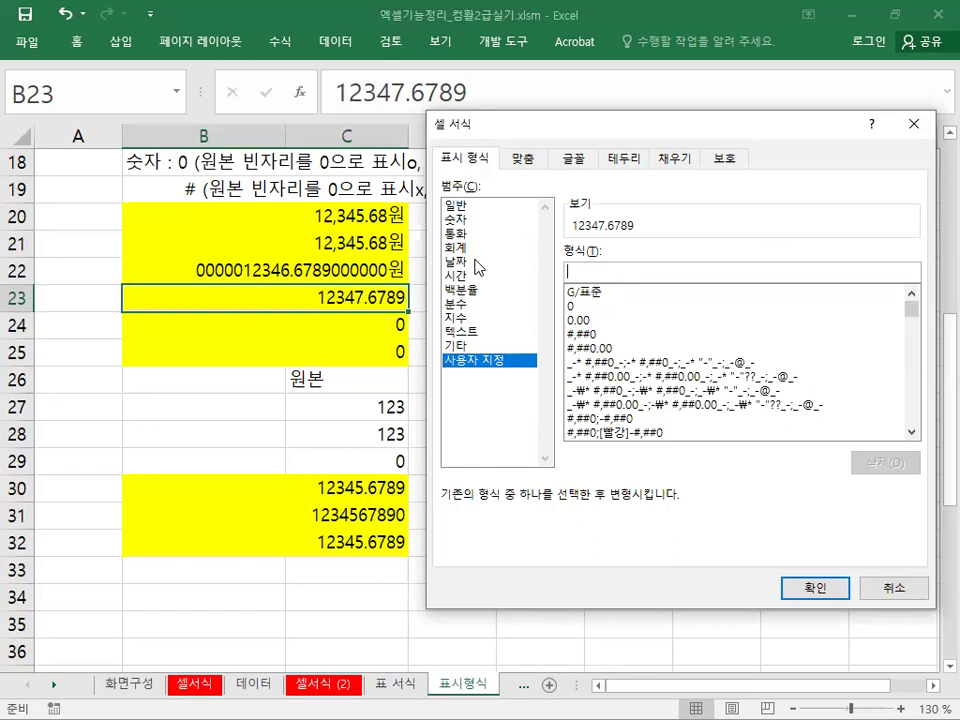
{"action": "type", "text": "#"}
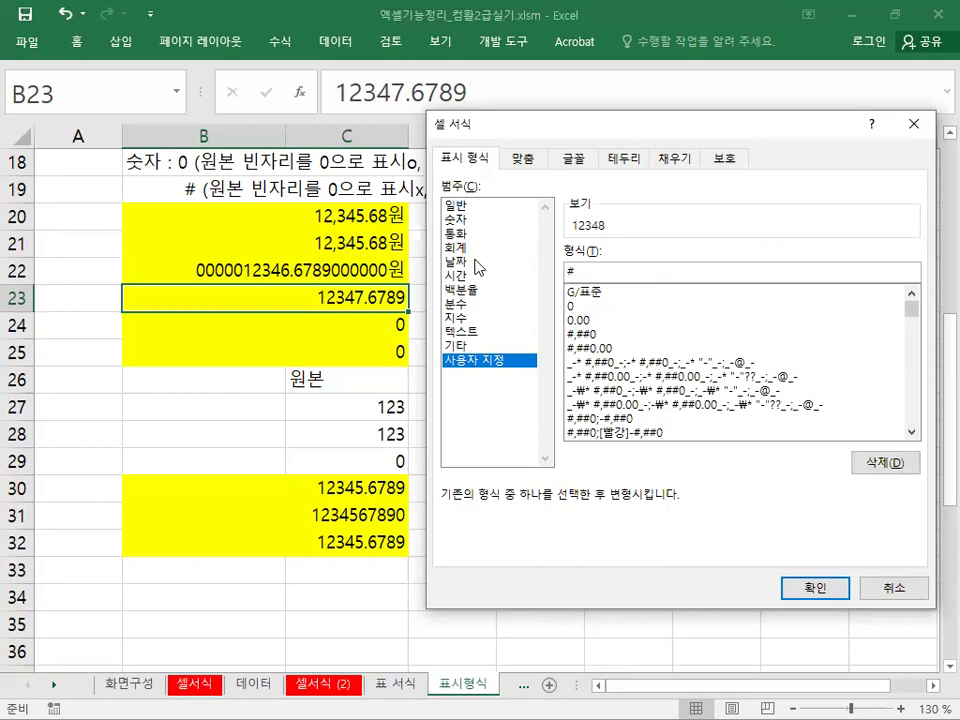
{"action": "type", "text": "#"}
{"action": "type", "text": "###"}
{"action": "type", "text": "#####"}
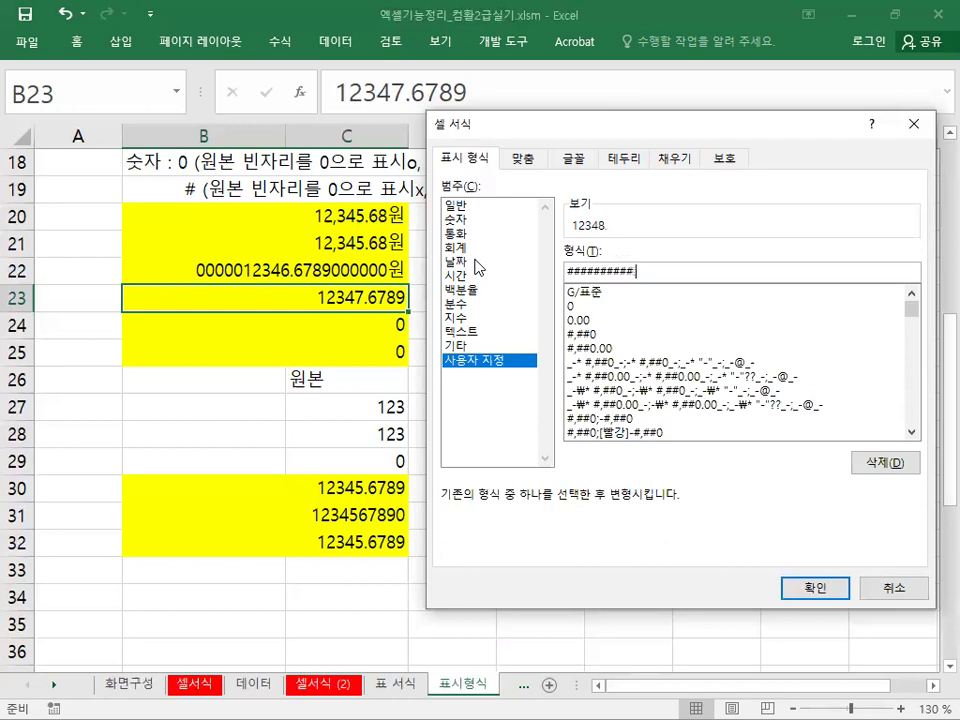
Step: Extend cell B23's custom format code to ##########.##########"원" and apply it
{"action": "type", "text": ".##########."}
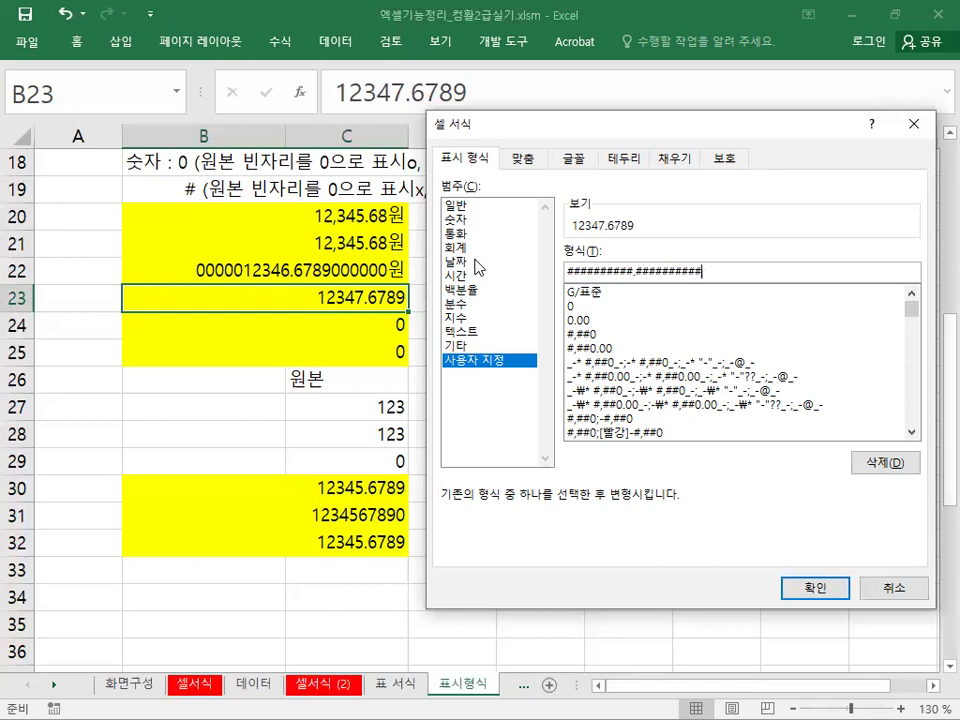
{"action": "key", "text": "BackSpace"}
{"action": "type", "text": "\"D"}
{"action": "key", "text": "BackSpace"}
{"action": "type", "text": "우"}
{"action": "type", "text": "원\""}
{"action": "left_click", "coordinate": [793, 598]}
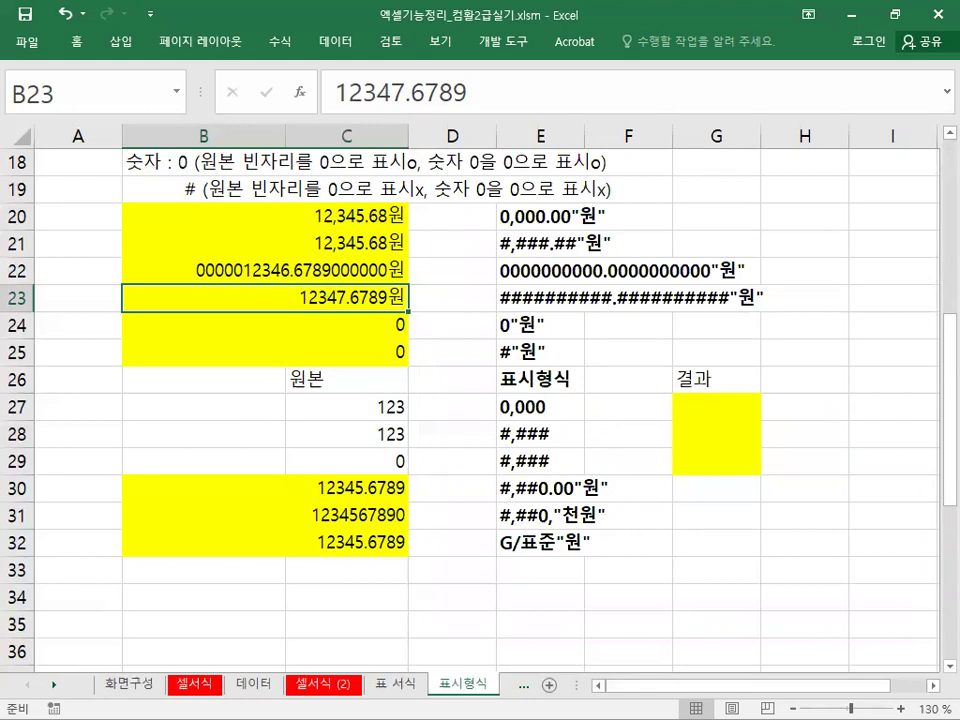
Step: Open the custom number format settings for cell B24
{"action": "scroll", "coordinate": [480, 400], "scroll_direction": "down", "scroll_amount": 1}
{"action": "scroll", "coordinate": [480, 400], "scroll_direction": "up", "scroll_amount": 2}
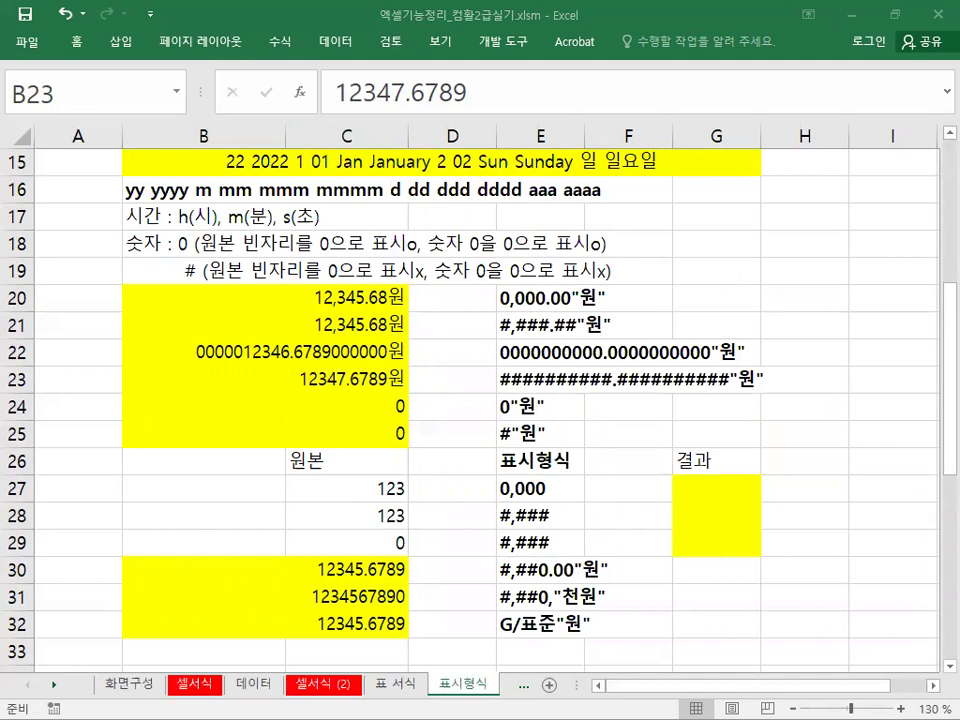
{"action": "left_click", "coordinate": [361, 408]}
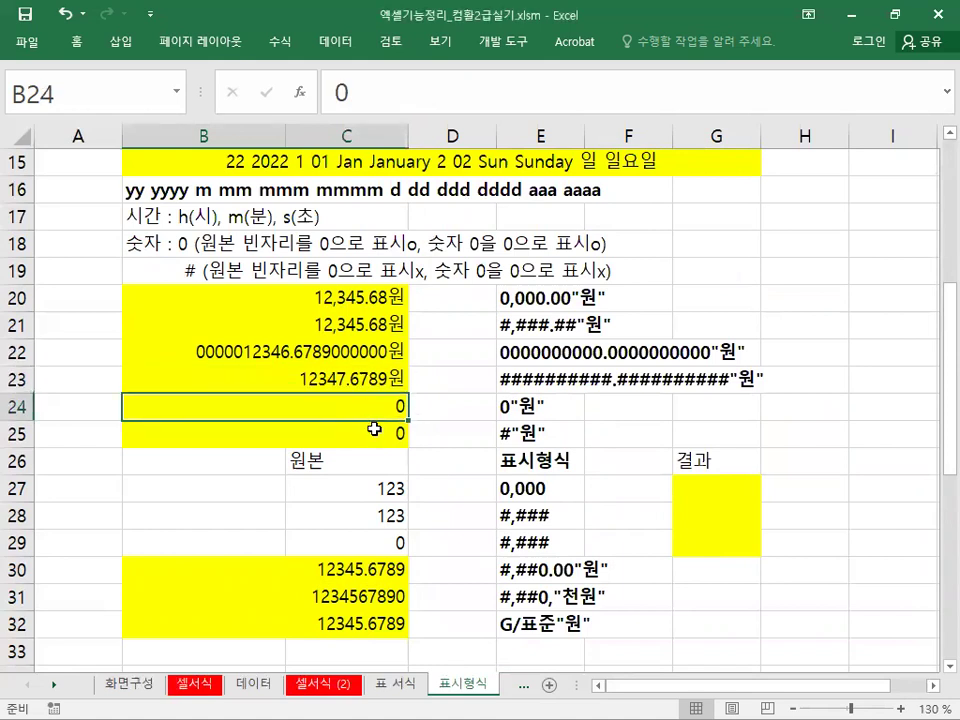
{"action": "left_click", "coordinate": [378, 425]}
{"action": "key", "text": "Up"}
{"action": "left_click", "coordinate": [320, 42]}
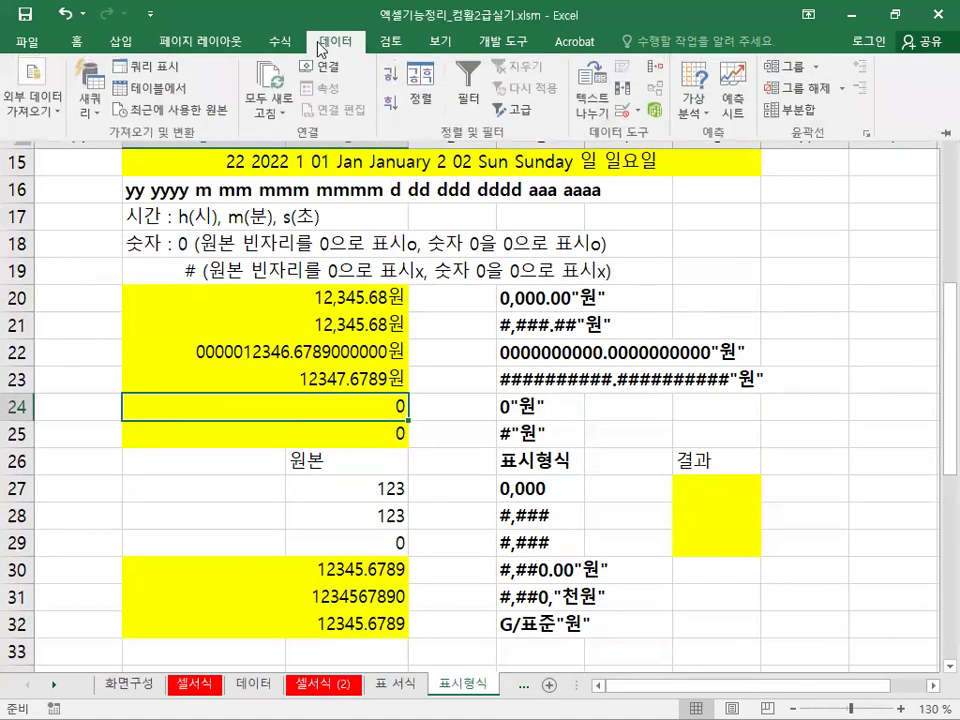
{"action": "left_click", "coordinate": [280, 42]}
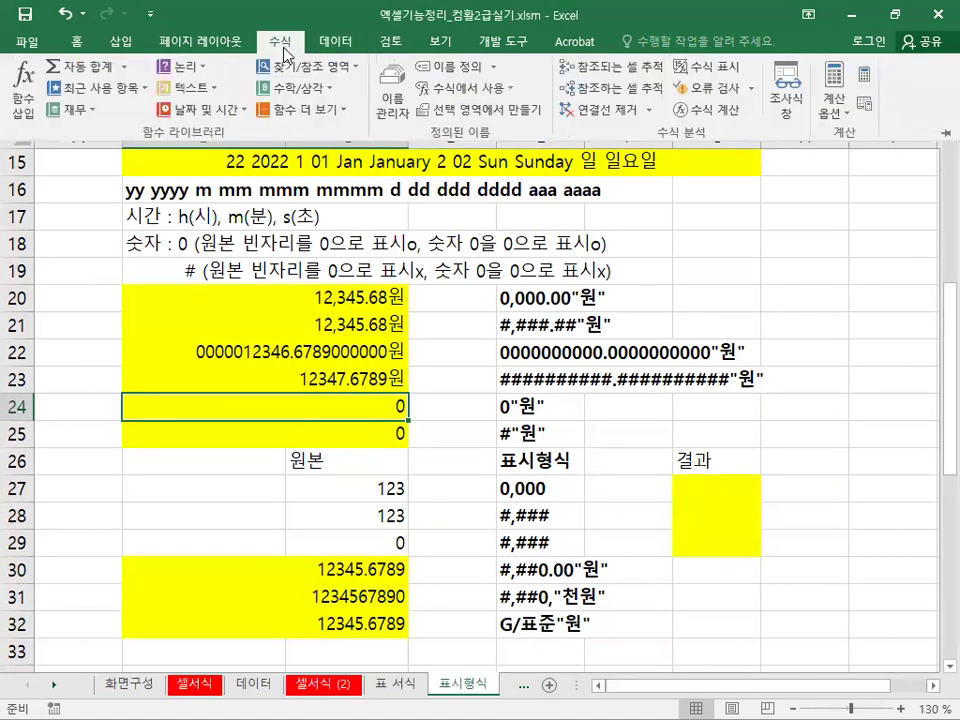
{"action": "left_click", "coordinate": [77, 42]}
{"action": "left_click", "coordinate": [610, 137]}
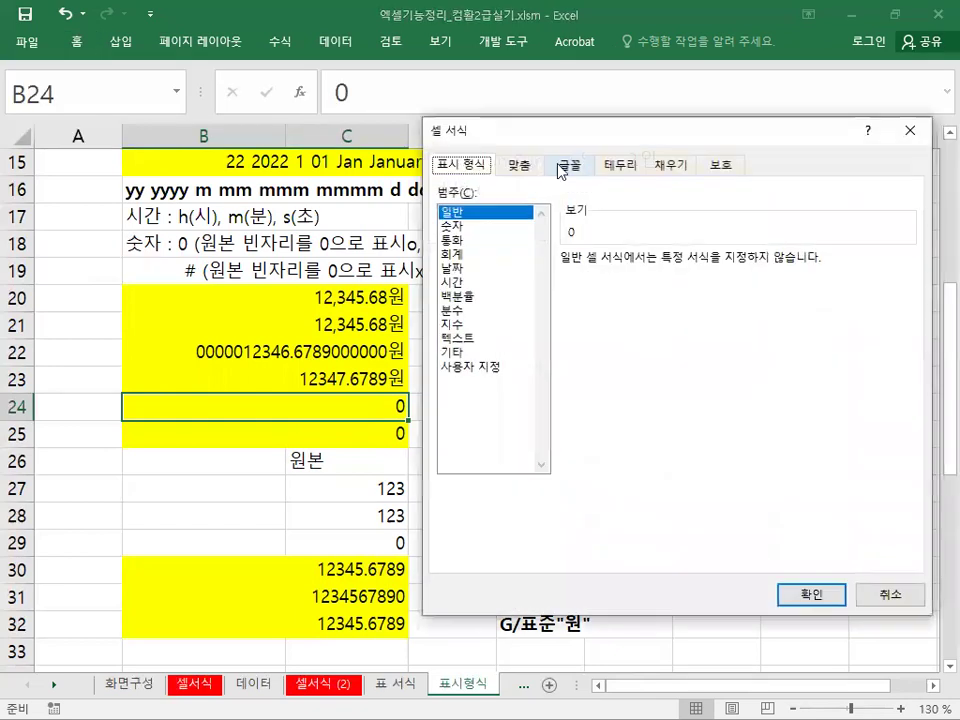
{"action": "left_click", "coordinate": [472, 366]}
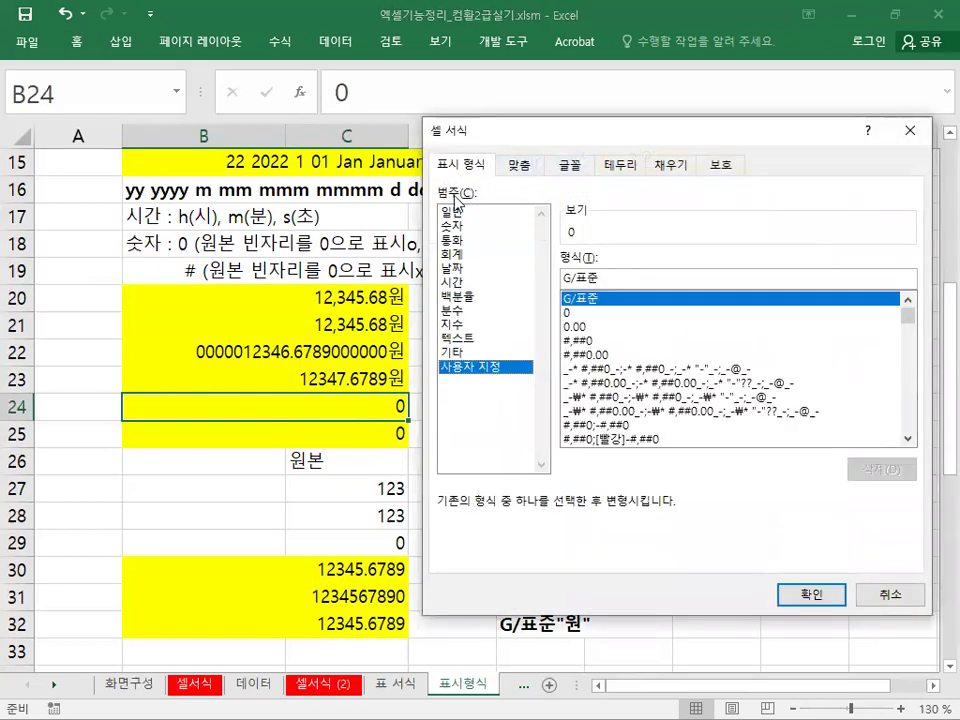
Step: Replace cell B24's format code with 0"원" and apply it
{"action": "key", "text": "Tab"}
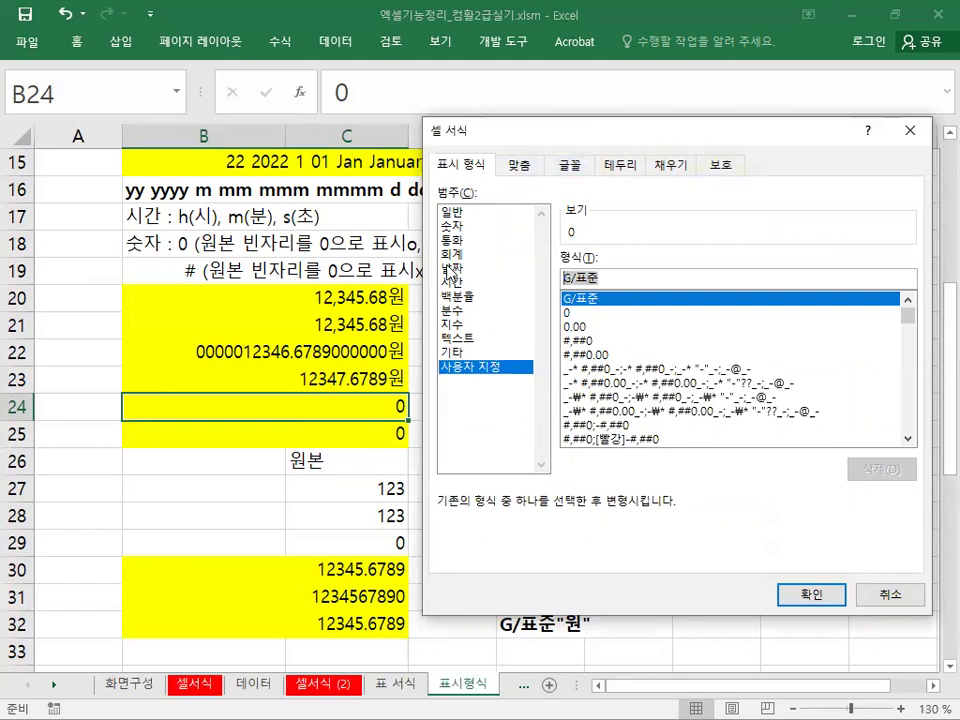
{"action": "type", "text": "0\"DN"}
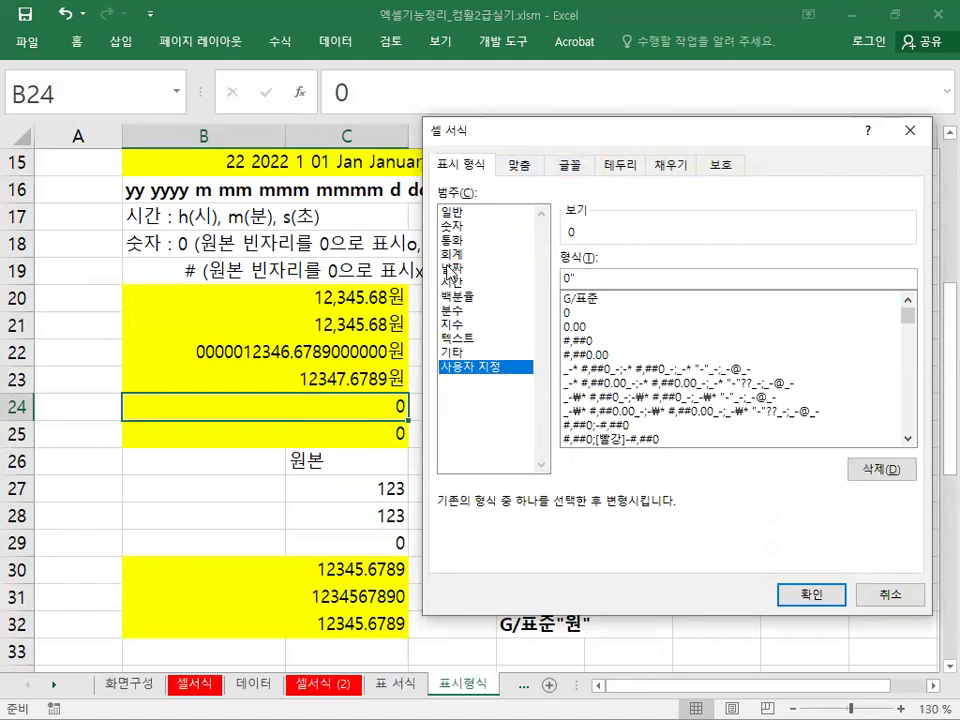
{"action": "key", "text": "BackSpace"}
{"action": "key", "text": "BackSpace"}
{"action": "type", "text": "원\""}
{"action": "left_click", "coordinate": [812, 595]}
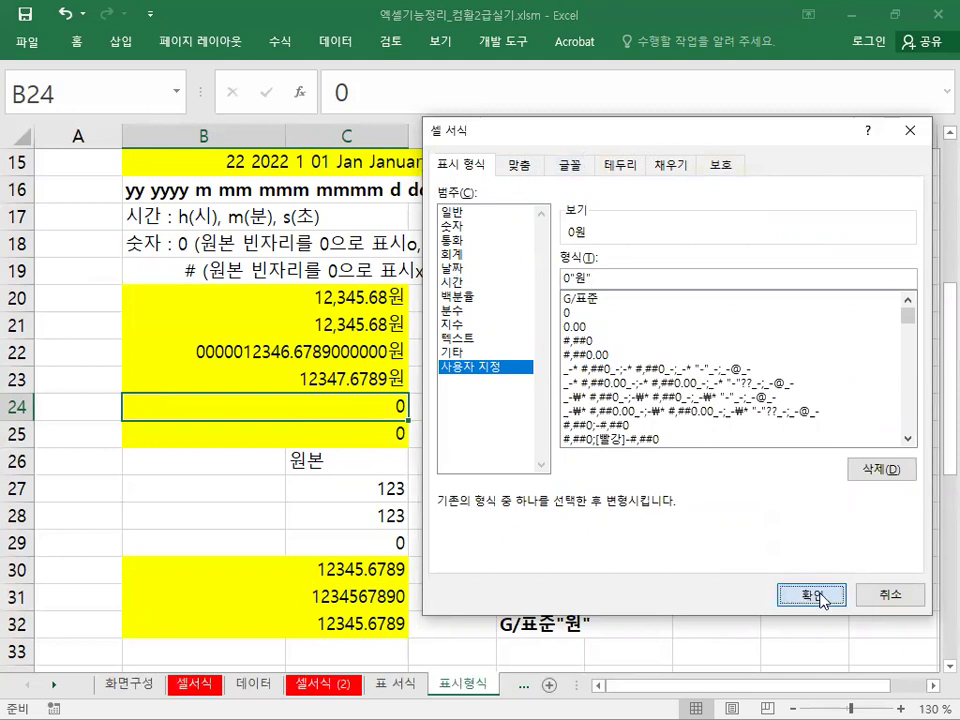
Step: Apply the custom number format #"원" to cell B25
{"action": "left_click", "coordinate": [338, 438]}
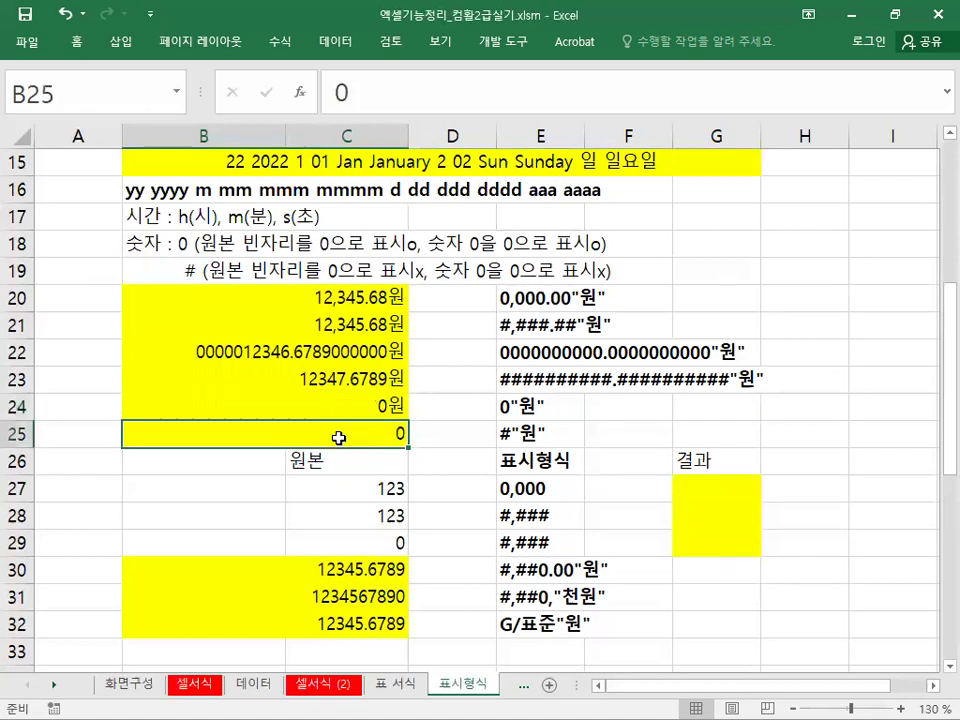
{"action": "right_click", "coordinate": [338, 436]}
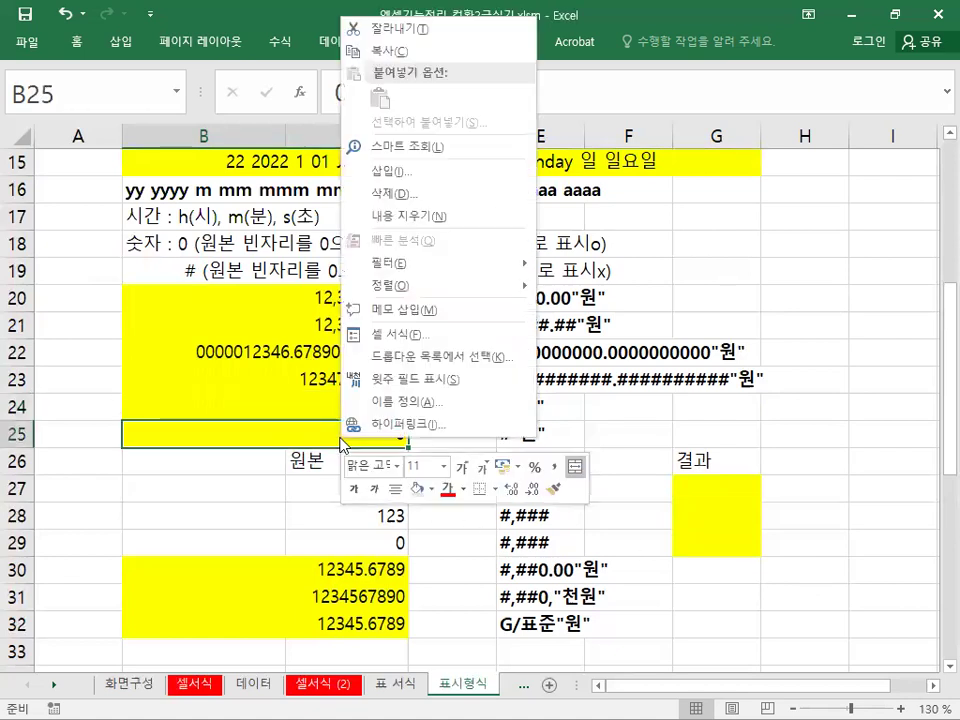
{"action": "left_click", "coordinate": [405, 347]}
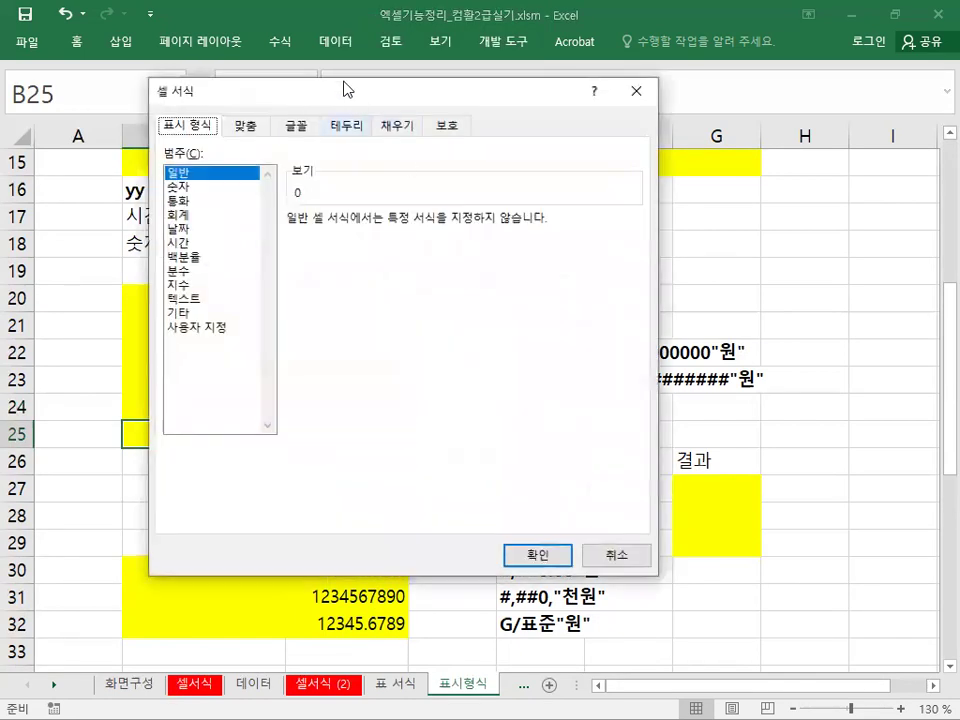
{"action": "left_click_drag", "start_coordinate": [358, 88], "coordinate": [625, 55]}
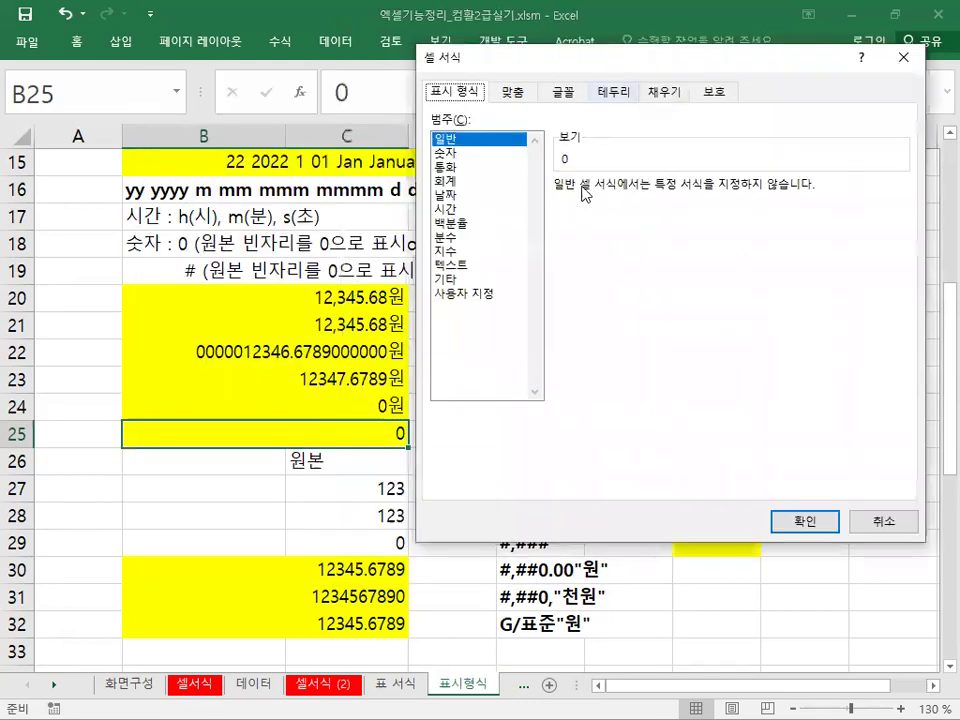
{"action": "left_click", "coordinate": [470, 293]}
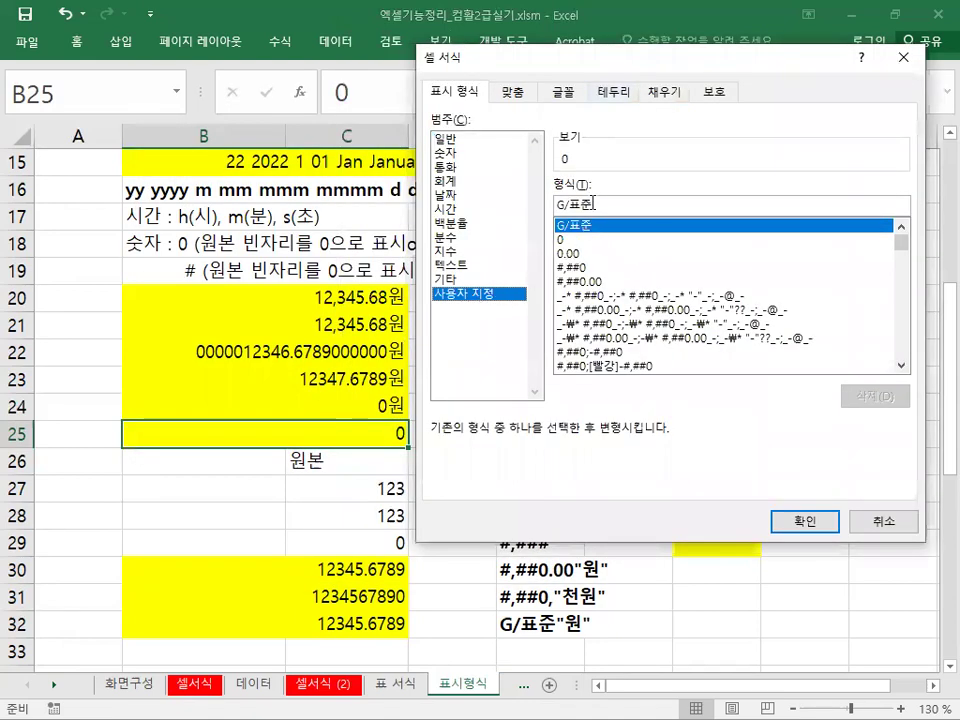
{"action": "left_click_drag", "start_coordinate": [594, 203], "coordinate": [525, 208]}
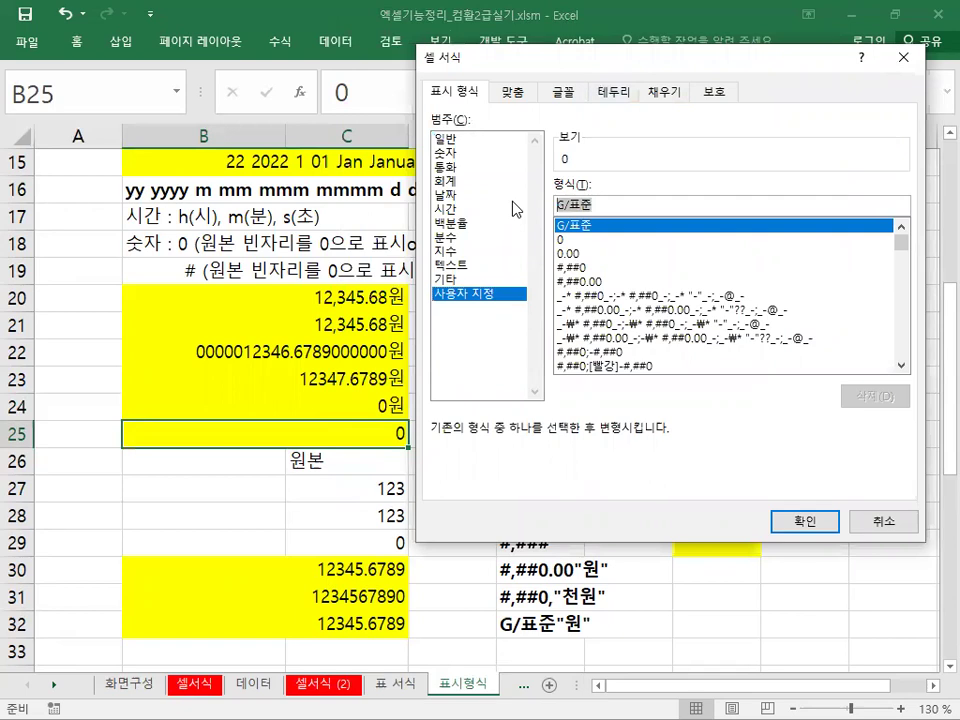
{"action": "type", "text": "0"}
{"action": "key", "text": "BackSpace"}
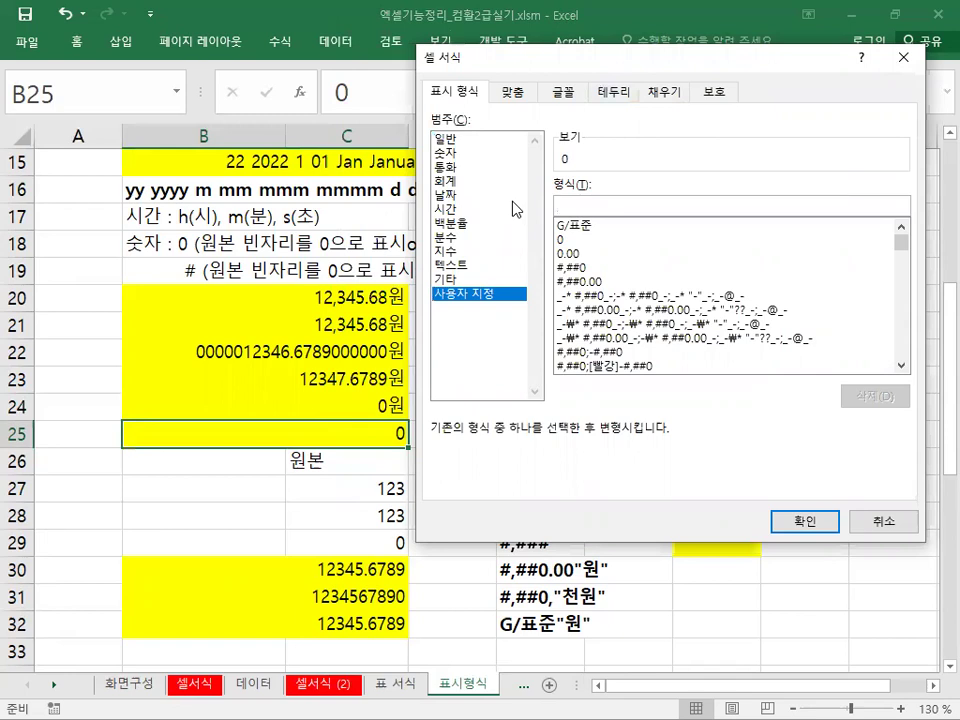
{"action": "type", "text": "#\"D"}
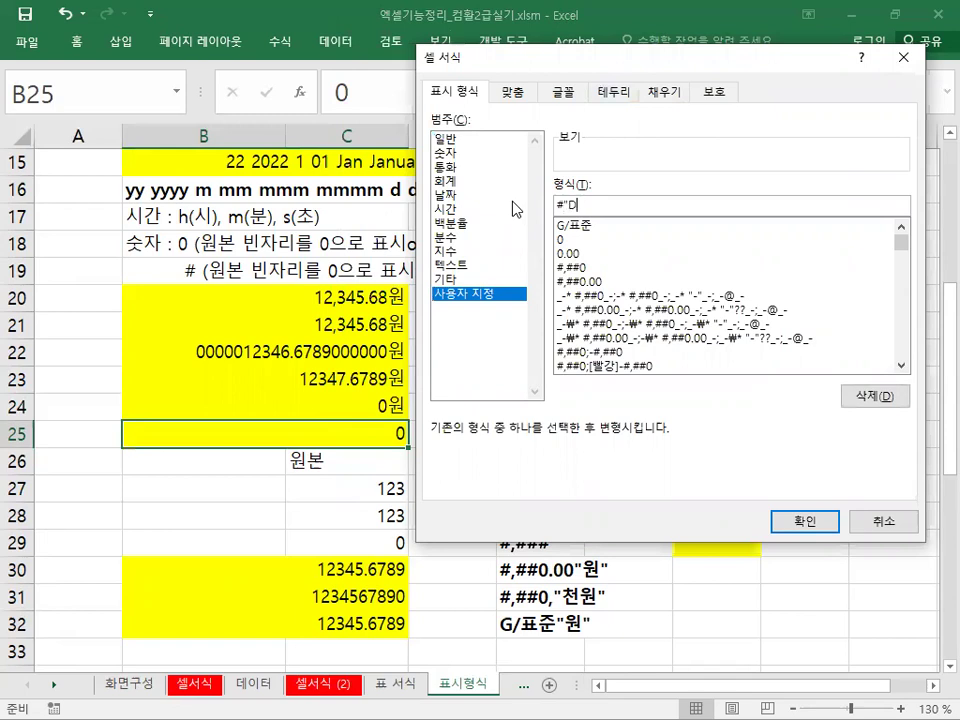
{"action": "type", "text": "우ㅓㄴ\""}
{"action": "left_click", "coordinate": [806, 525]}
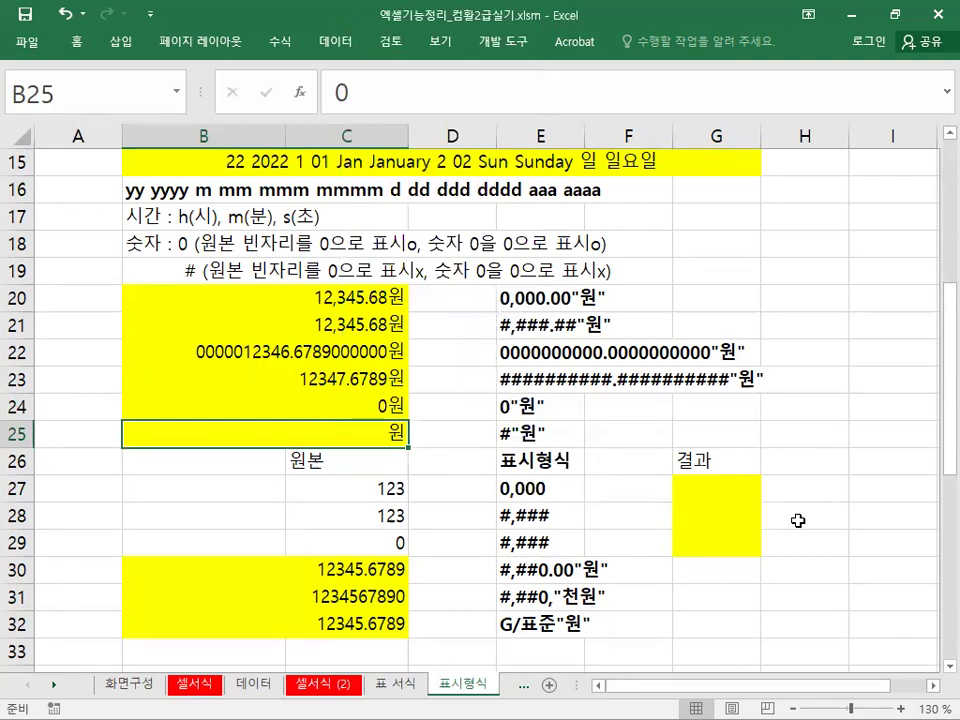
Step: Enter the digits 123 in result cell G27, taken from the source value in C27
{"action": "left_click", "coordinate": [376, 409]}
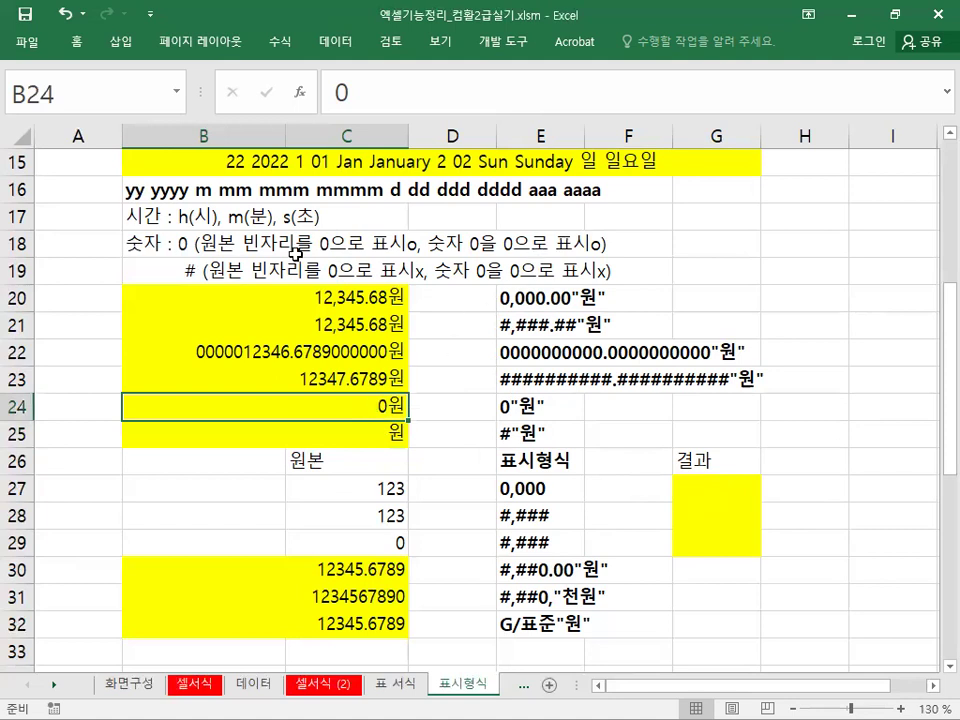
{"action": "left_click", "coordinate": [306, 436]}
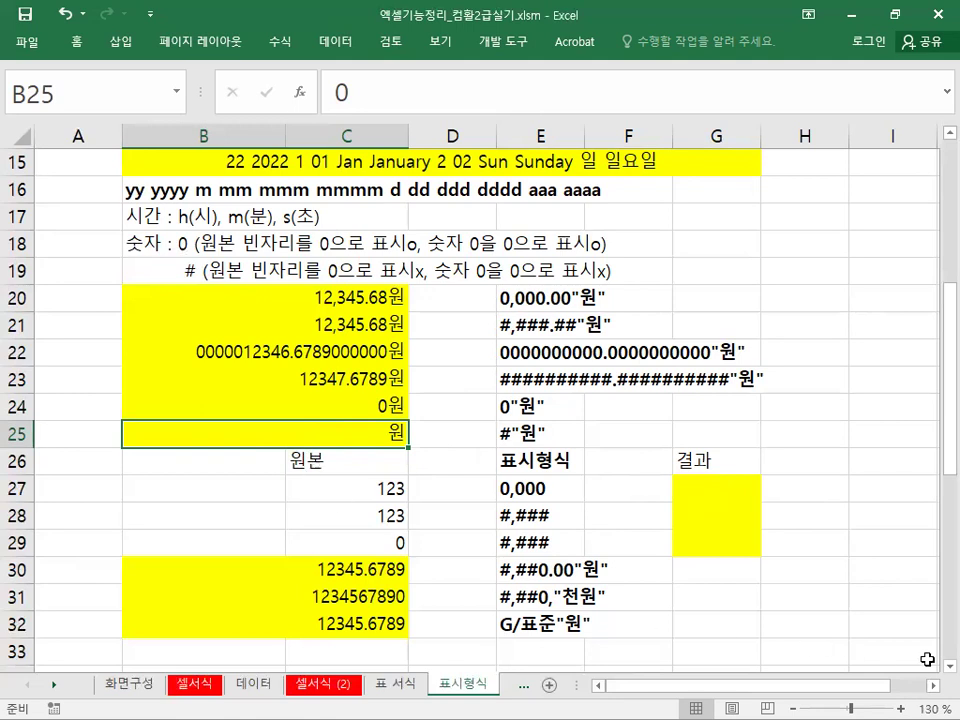
{"action": "scroll", "coordinate": [935, 675], "scroll_direction": "down", "scroll_amount": 1}
{"action": "scroll", "coordinate": [935, 675], "scroll_direction": "down", "scroll_amount": 2}
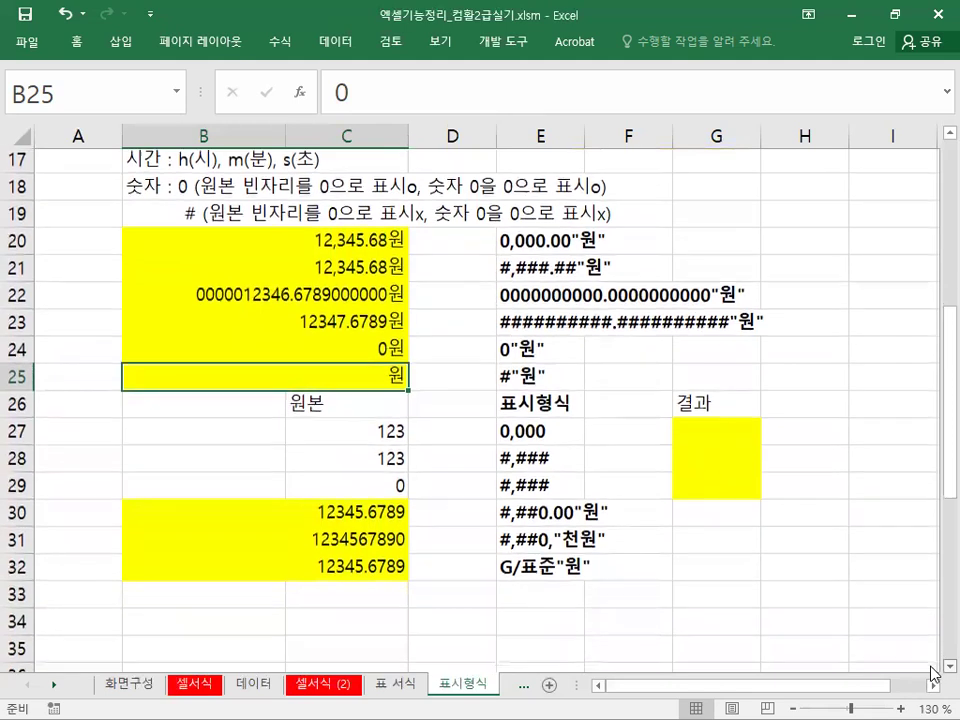
{"action": "left_click", "coordinate": [348, 408]}
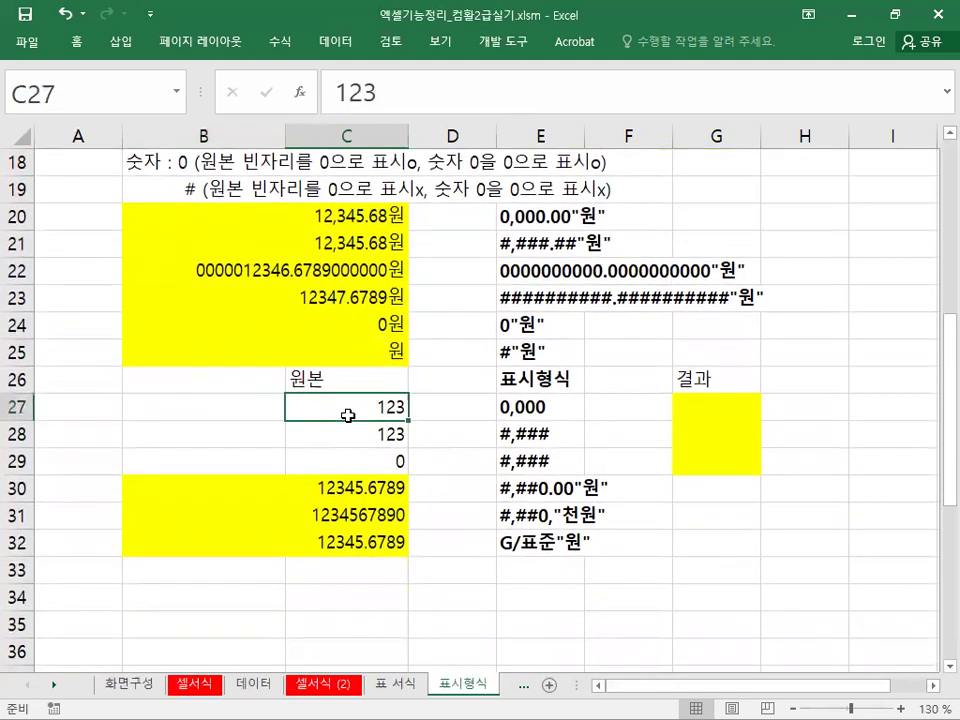
{"action": "left_click", "coordinate": [544, 408]}
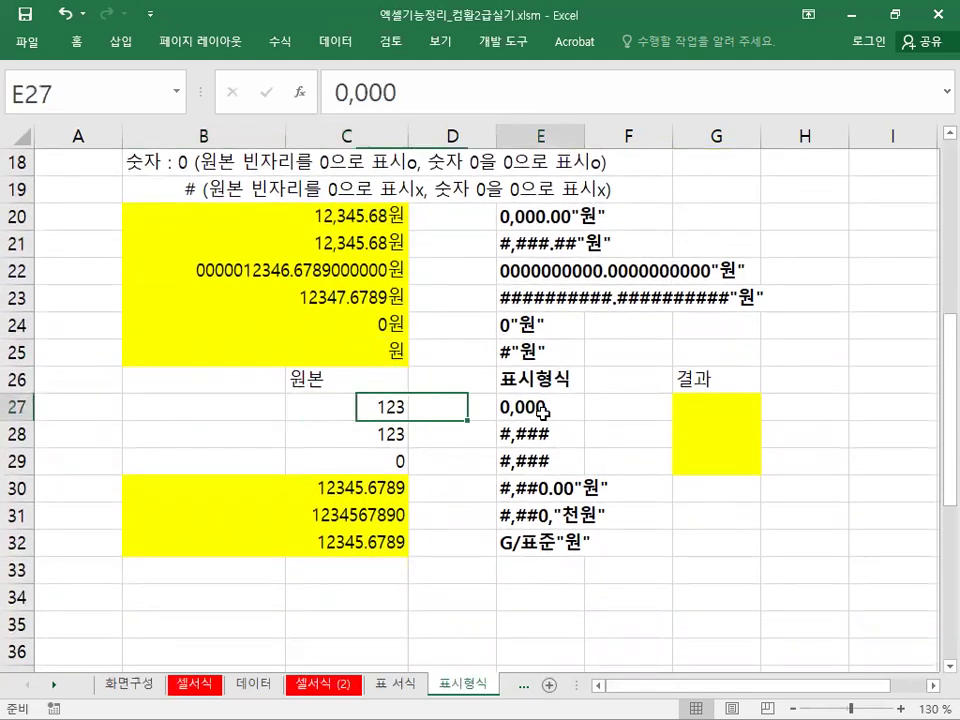
{"action": "double_click", "coordinate": [686, 410]}
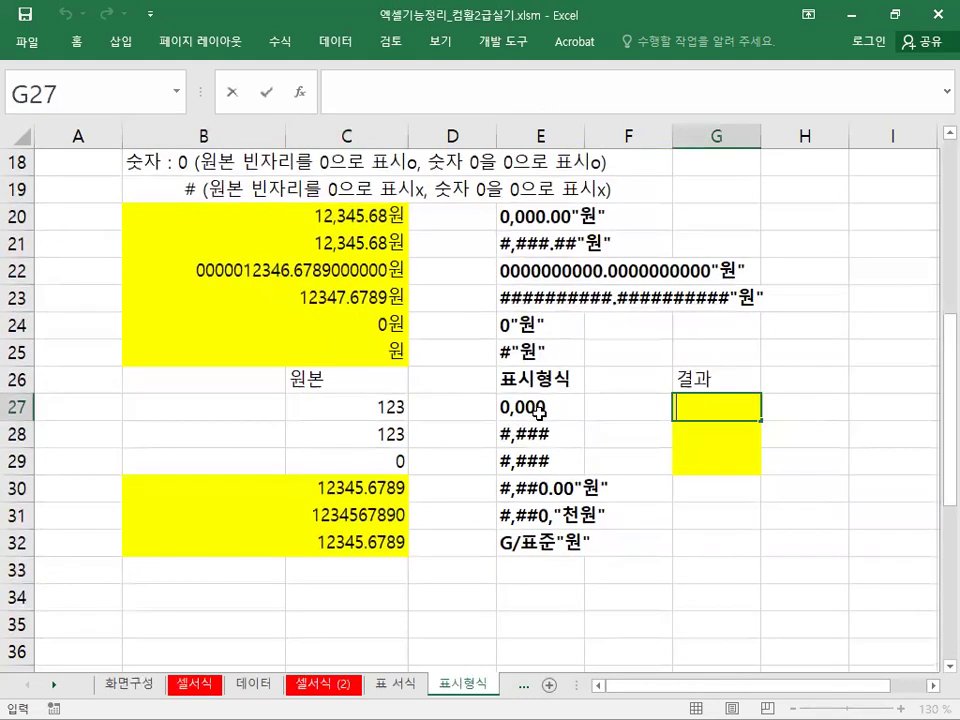
{"action": "type", "text": "3"}
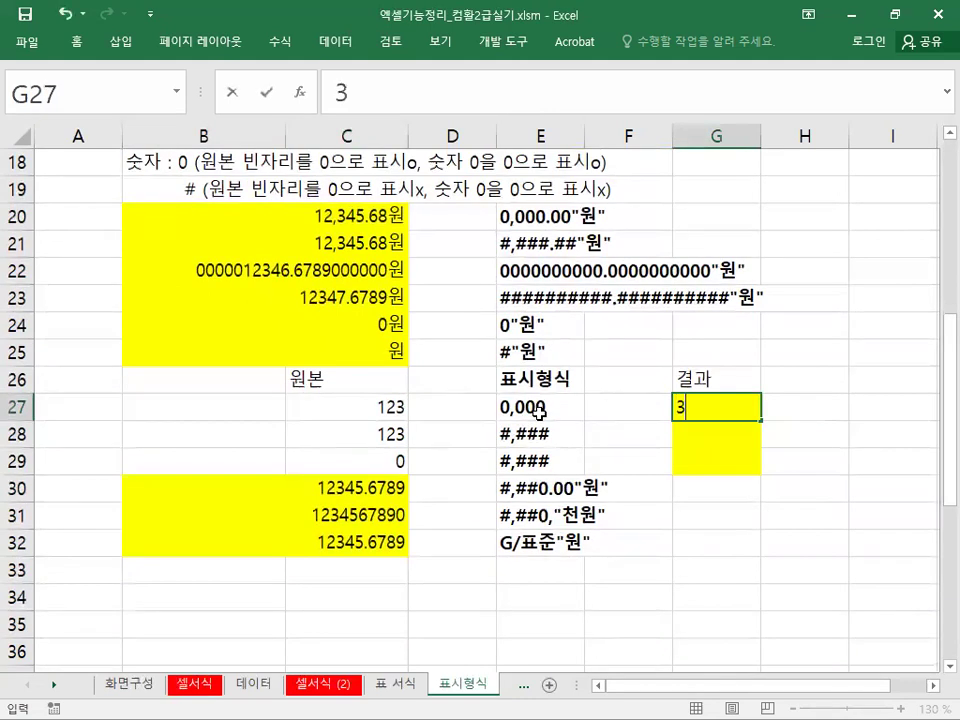
{"action": "left_click", "coordinate": [679, 407]}
{"action": "type", "text": "2"}
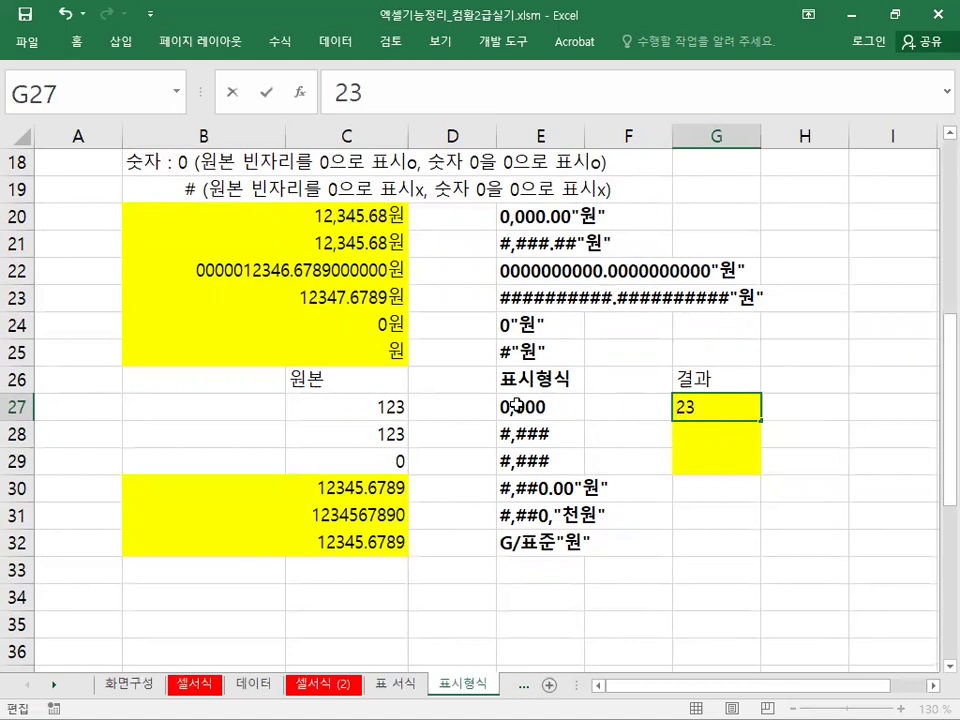
{"action": "type", "text": "1"}
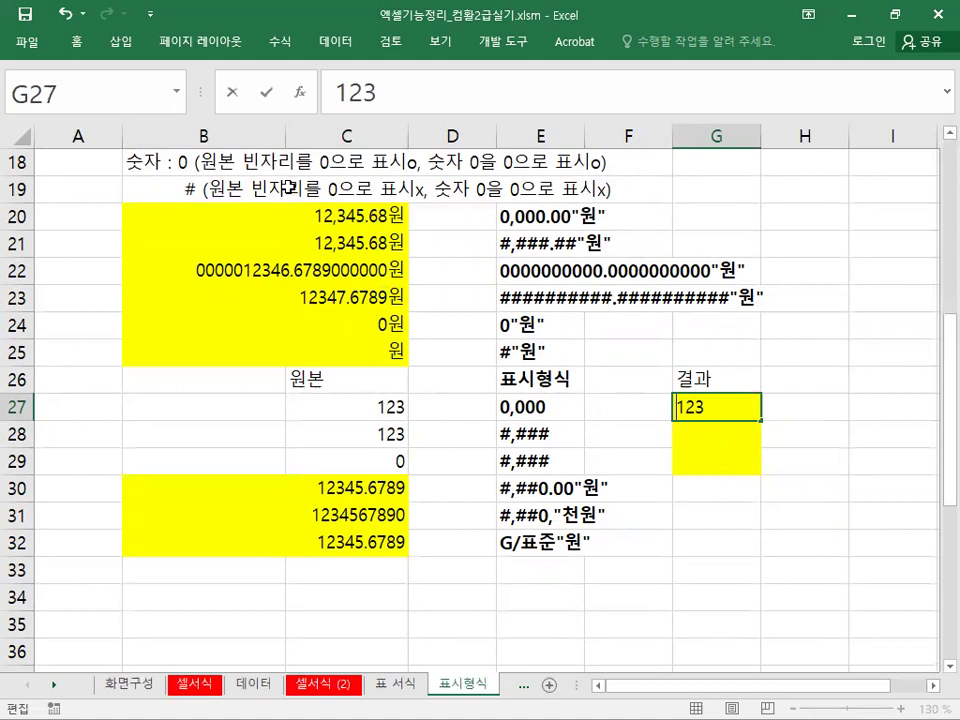
Step: Add a leading zero and a thousands comma in G27 to make the entry 0,123, matching the format code 0,000
{"action": "type", "text": "0"}
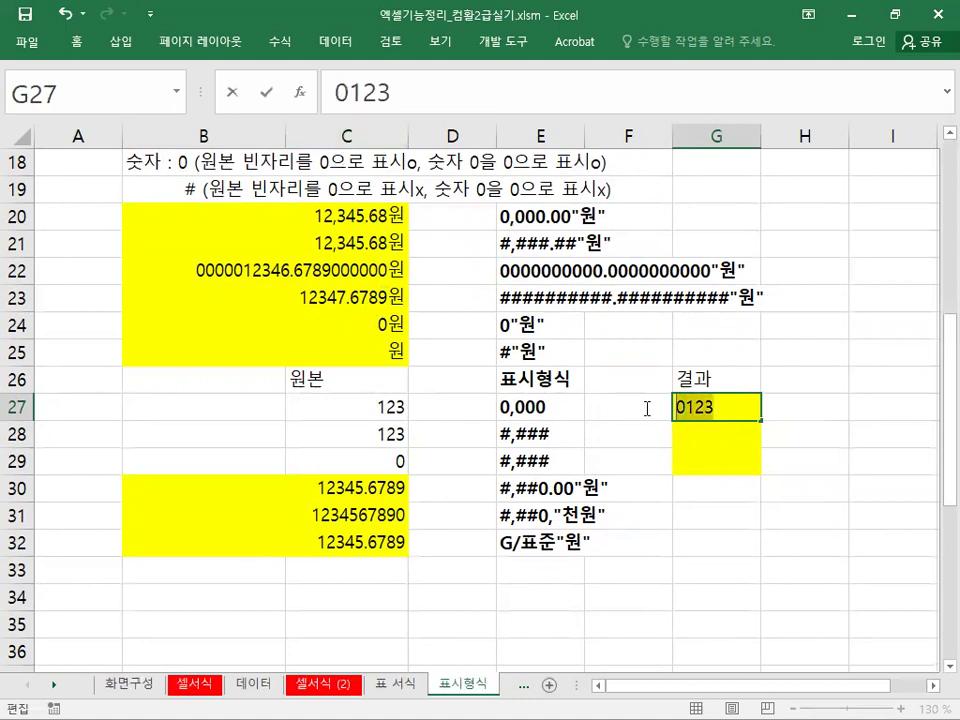
{"action": "double_click", "coordinate": [728, 403]}
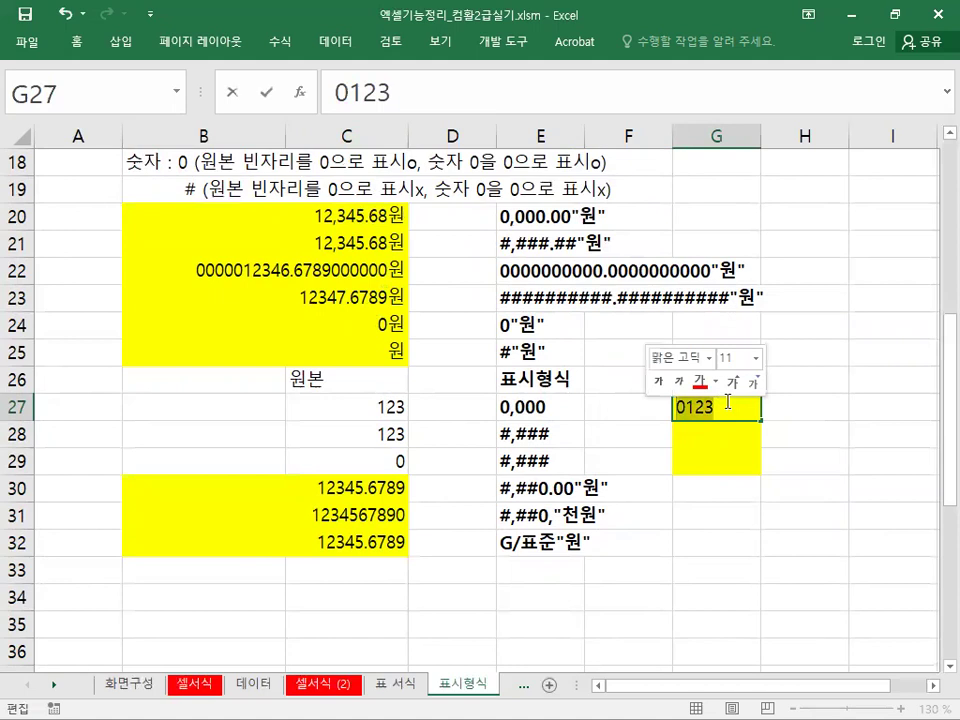
{"action": "left_click", "coordinate": [733, 410]}
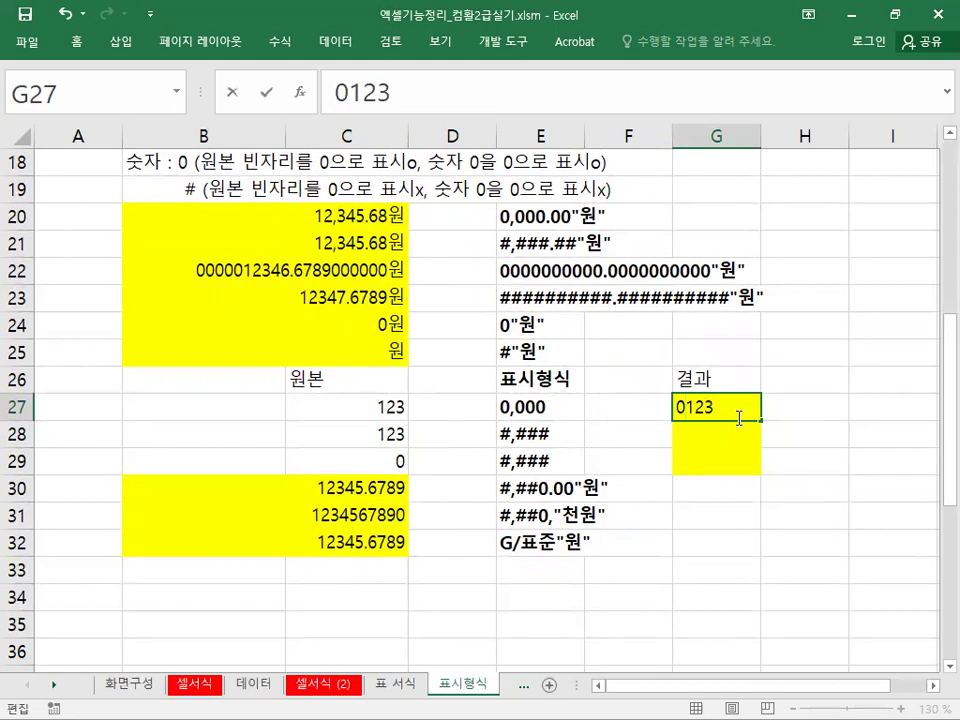
{"action": "type", "text": ","}
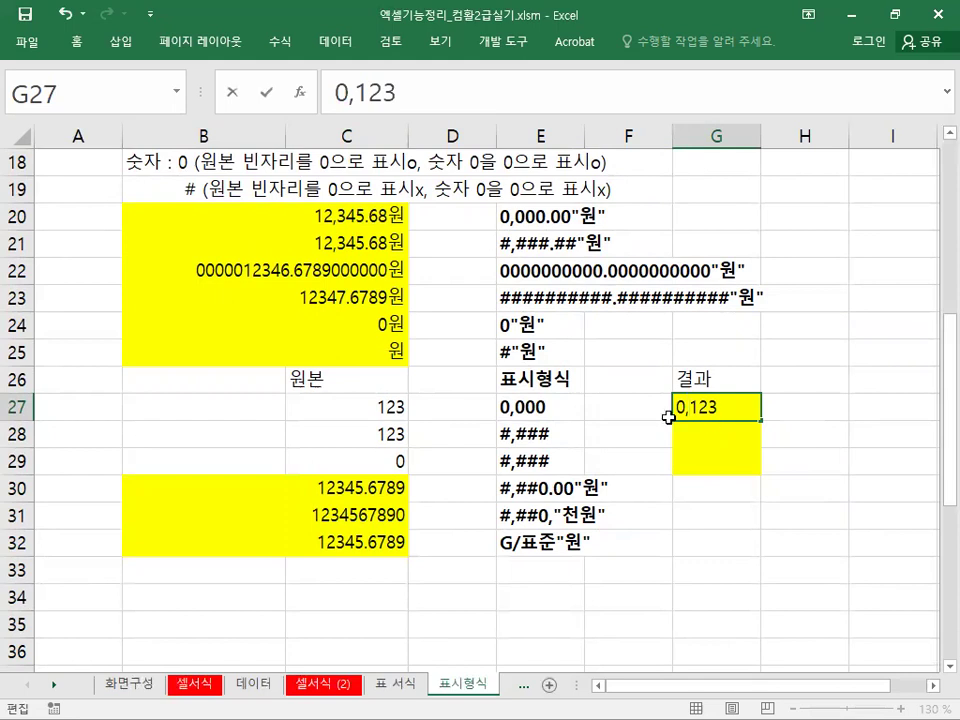
{"action": "left_click", "coordinate": [793, 411]}
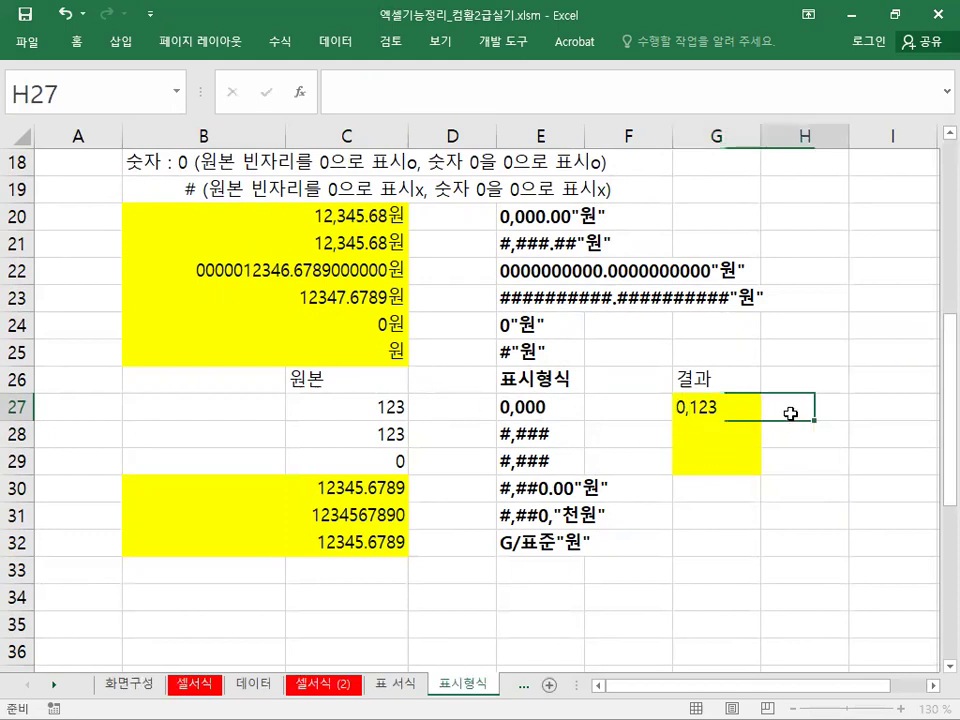
{"action": "left_click", "coordinate": [741, 411]}
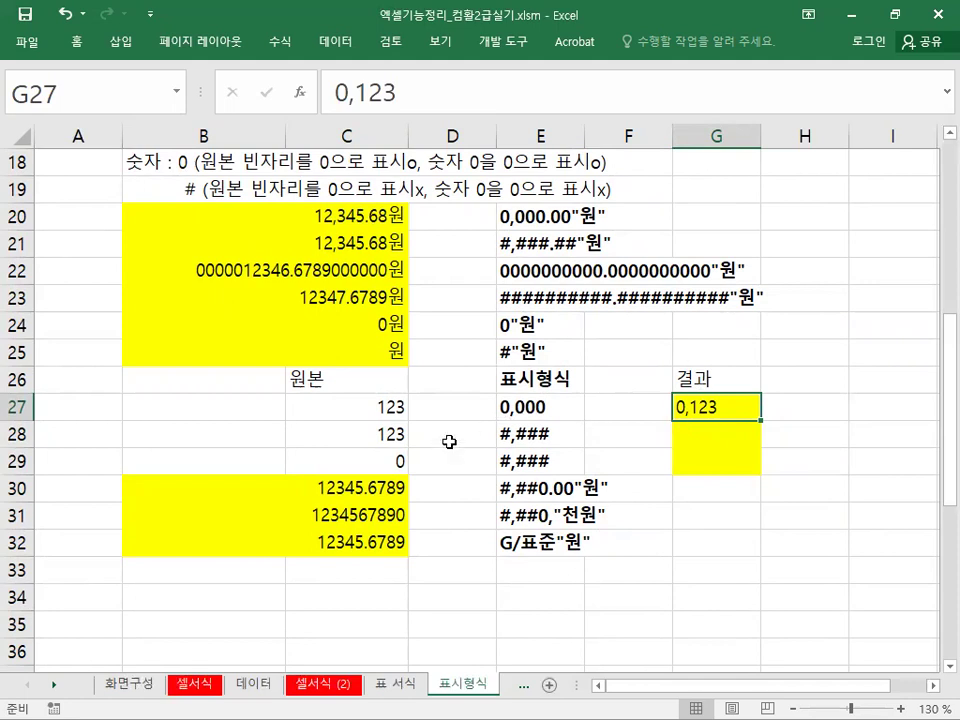
Step: Enter 123 in result cell G28, working from the source value in C28 and the format code #,###
{"action": "left_click", "coordinate": [365, 440]}
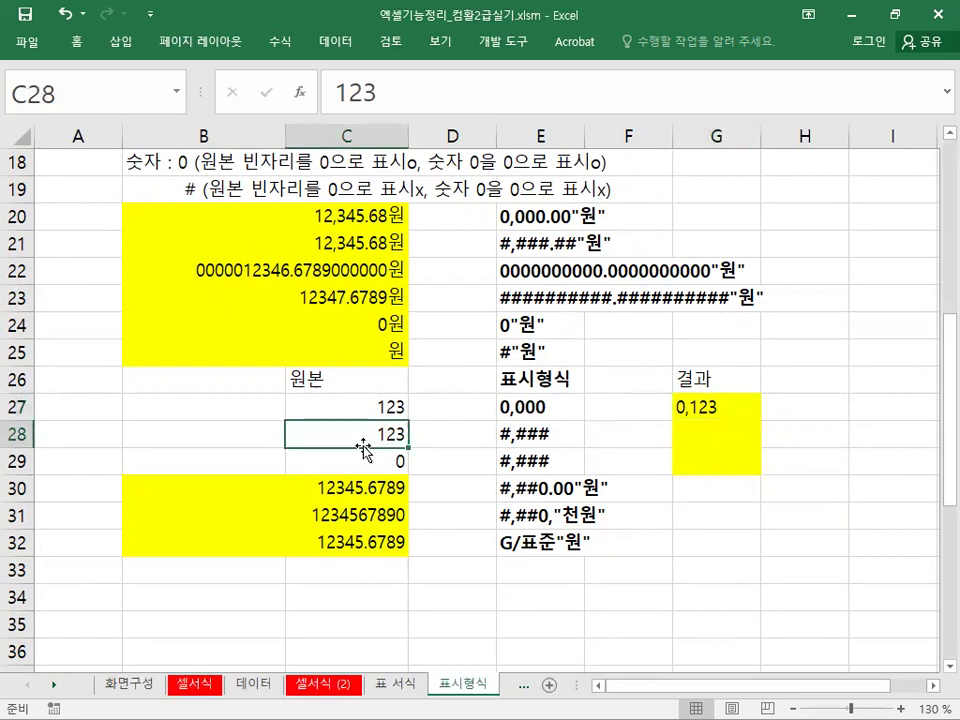
{"action": "left_click", "coordinate": [556, 432]}
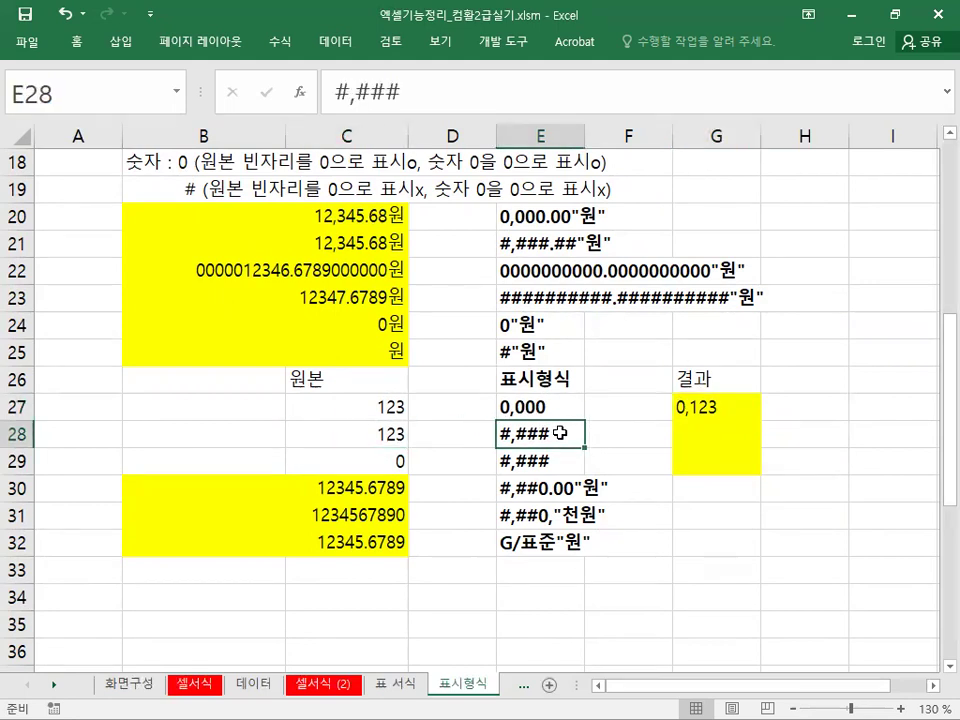
{"action": "left_click", "coordinate": [693, 441]}
{"action": "key", "text": "BackSpace"}
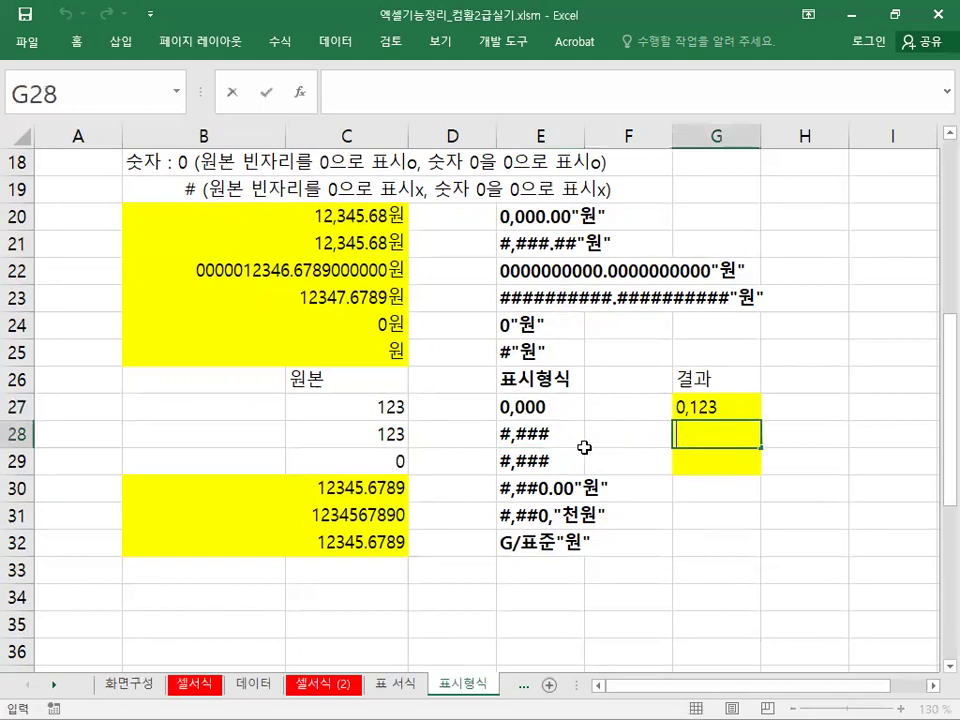
{"action": "type", "text": "3"}
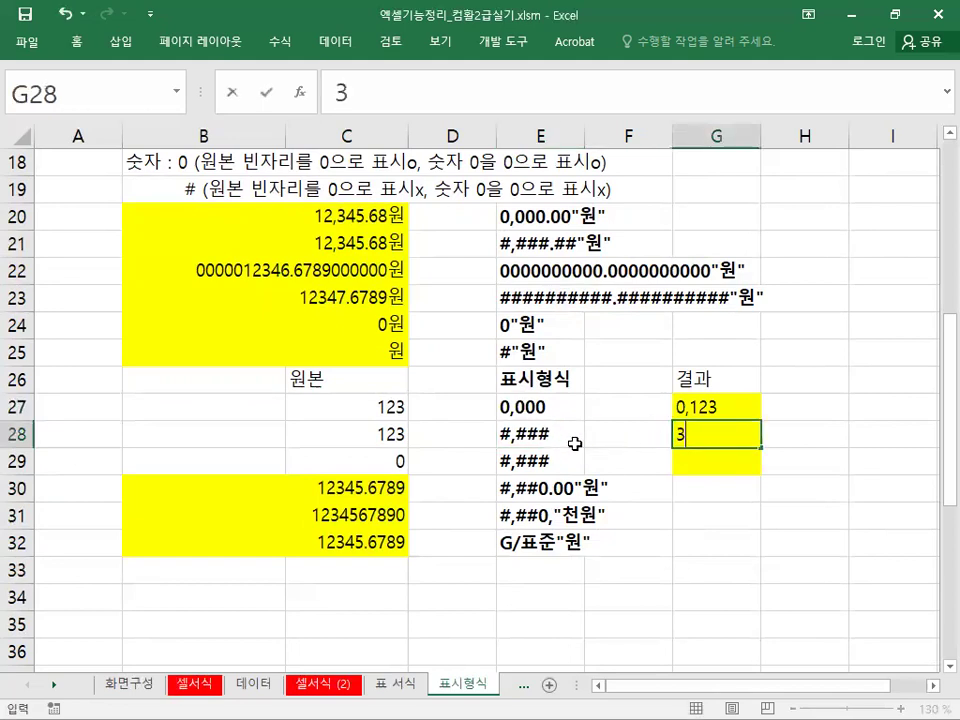
{"action": "left_click", "coordinate": [669, 437]}
{"action": "type", "text": "2"}
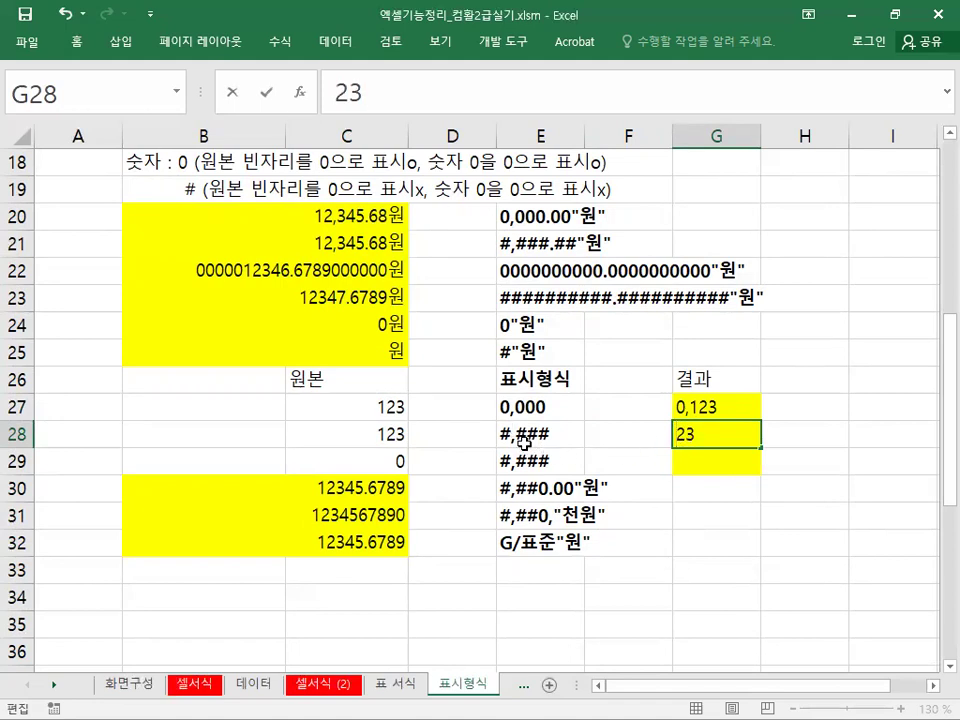
{"action": "type", "text": "1"}
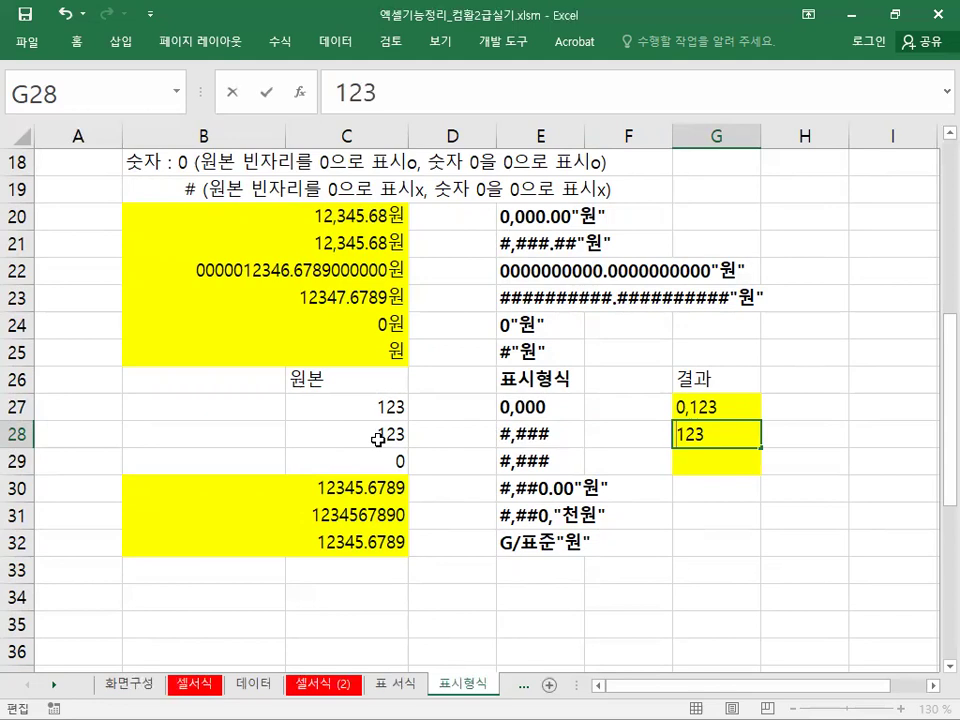
{"action": "double_click", "coordinate": [737, 438]}
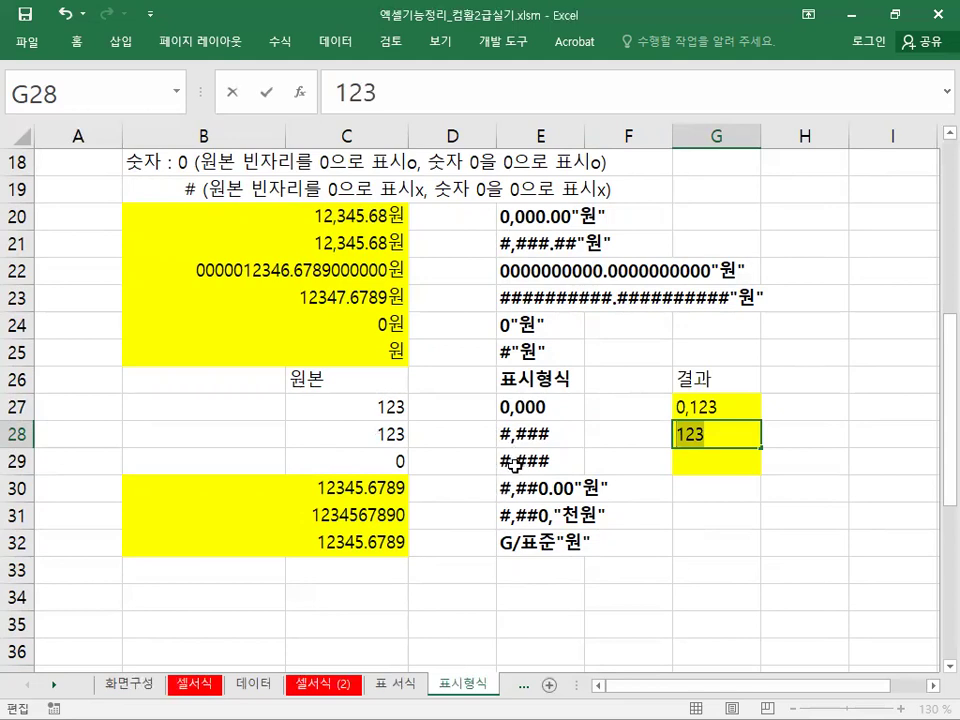
{"action": "left_click", "coordinate": [611, 433]}
Step: Examine the source value in C29, result cell G29, and the 0 and # placeholder rules in B18:B19
{"action": "left_click", "coordinate": [548, 438]}
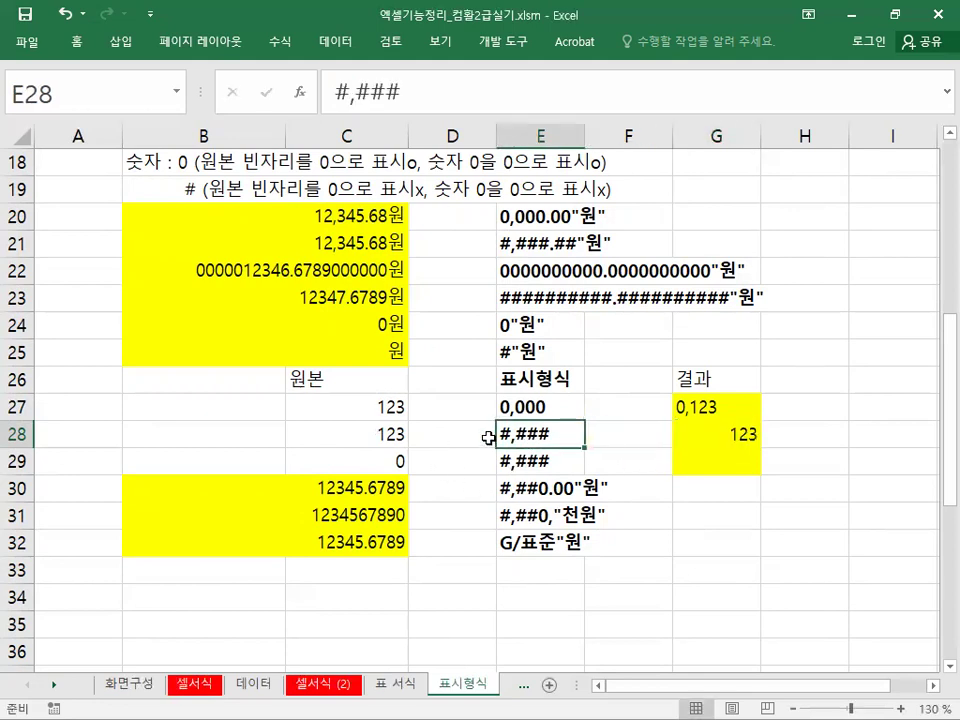
{"action": "left_click", "coordinate": [371, 462]}
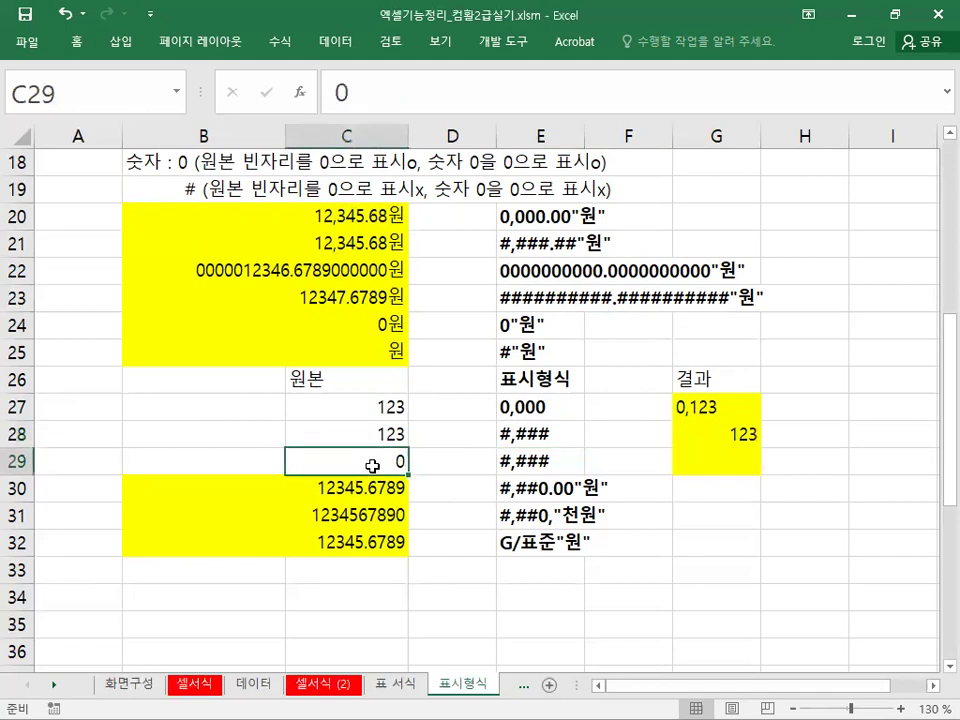
{"action": "left_click", "coordinate": [717, 457]}
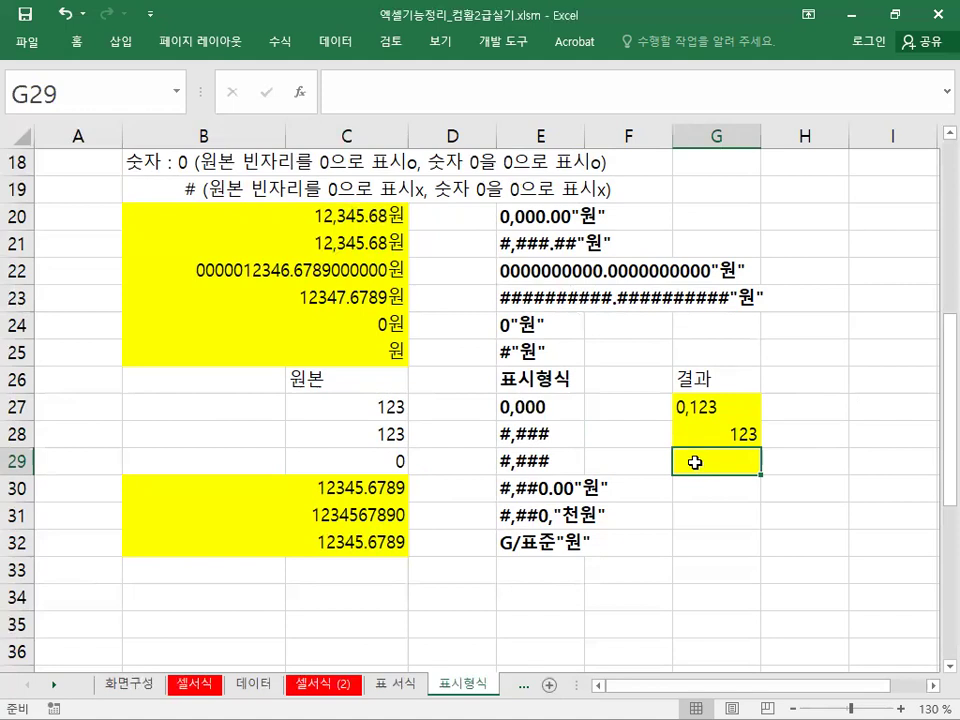
{"action": "left_click_drag", "start_coordinate": [315, 380], "coordinate": [707, 458]}
{"action": "left_click", "coordinate": [530, 405]}
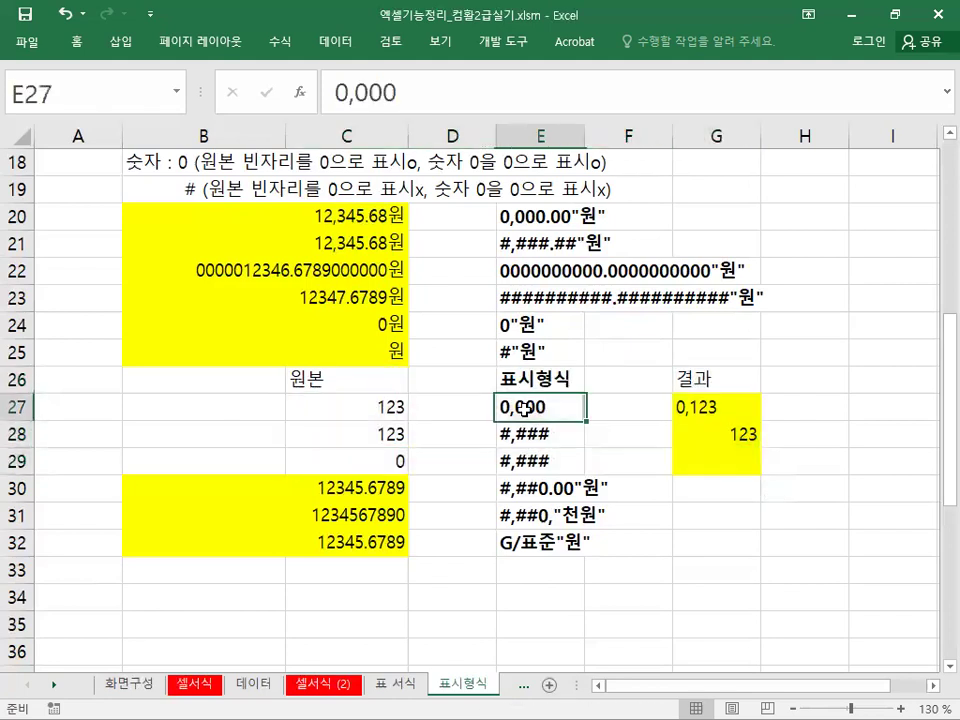
{"action": "left_click", "coordinate": [161, 177]}
{"action": "left_click_drag", "start_coordinate": [161, 177], "coordinate": [162, 178]}
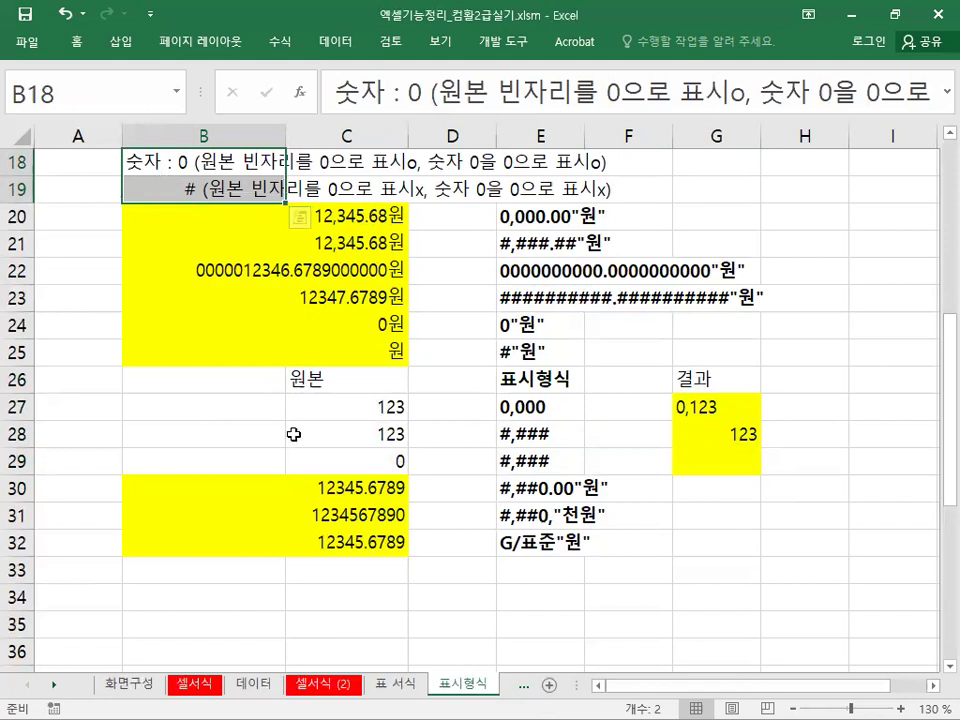
Step: Color the format code text in cell E30 red
{"action": "right_click", "coordinate": [551, 484]}
{"action": "left_click", "coordinate": [657, 535]}
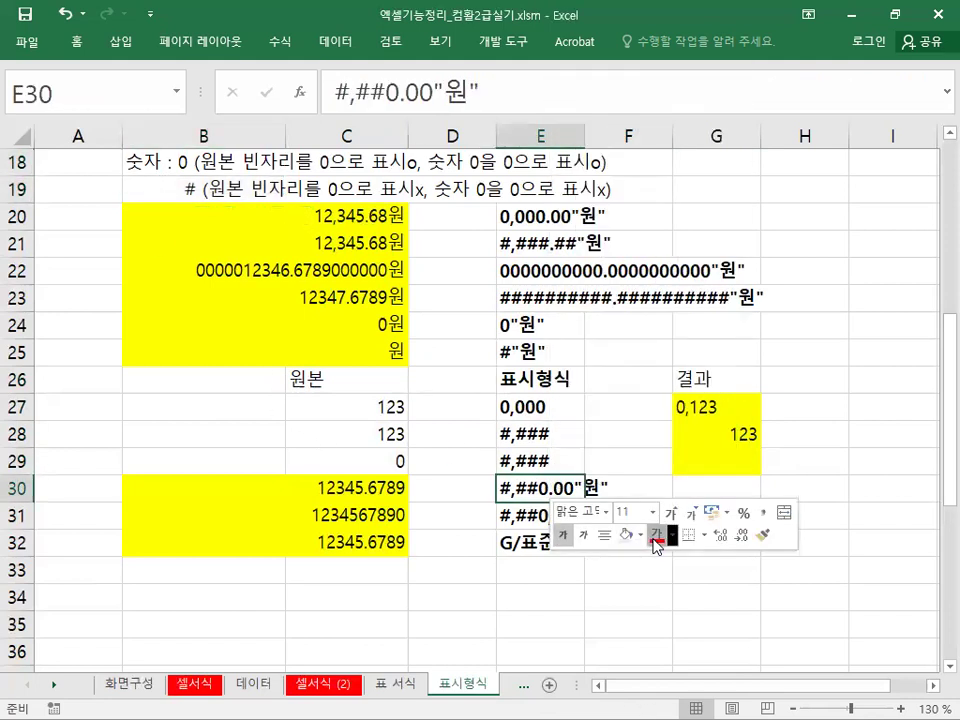
Step: Replace merged cell B30's general format with the custom number format code #,##0.00
{"action": "right_click", "coordinate": [312, 494]}
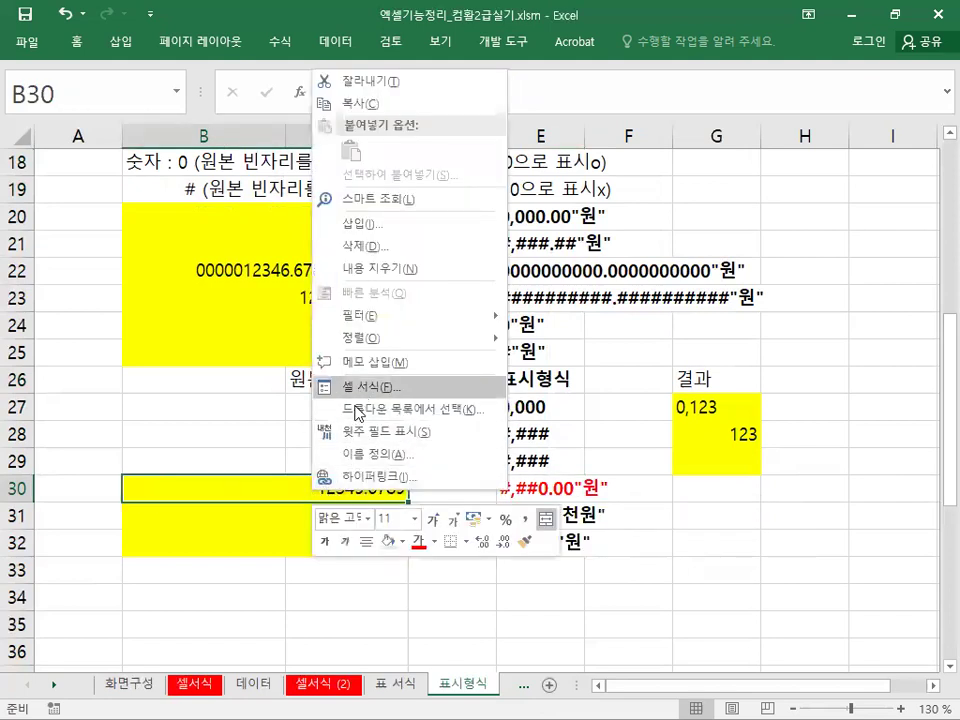
{"action": "left_click", "coordinate": [330, 386]}
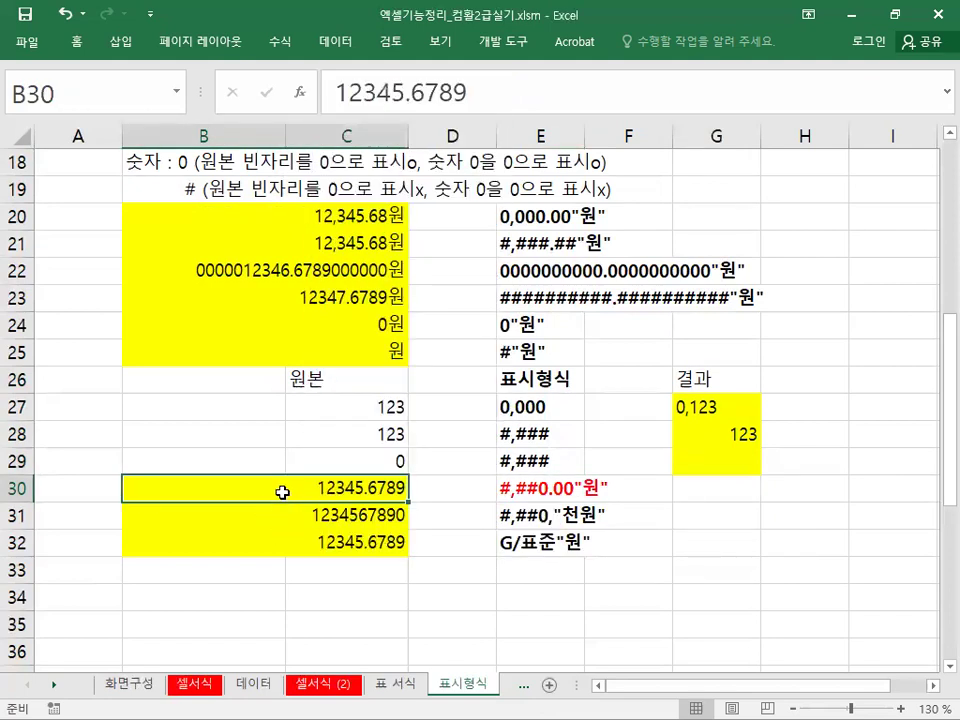
{"action": "right_click", "coordinate": [283, 492]}
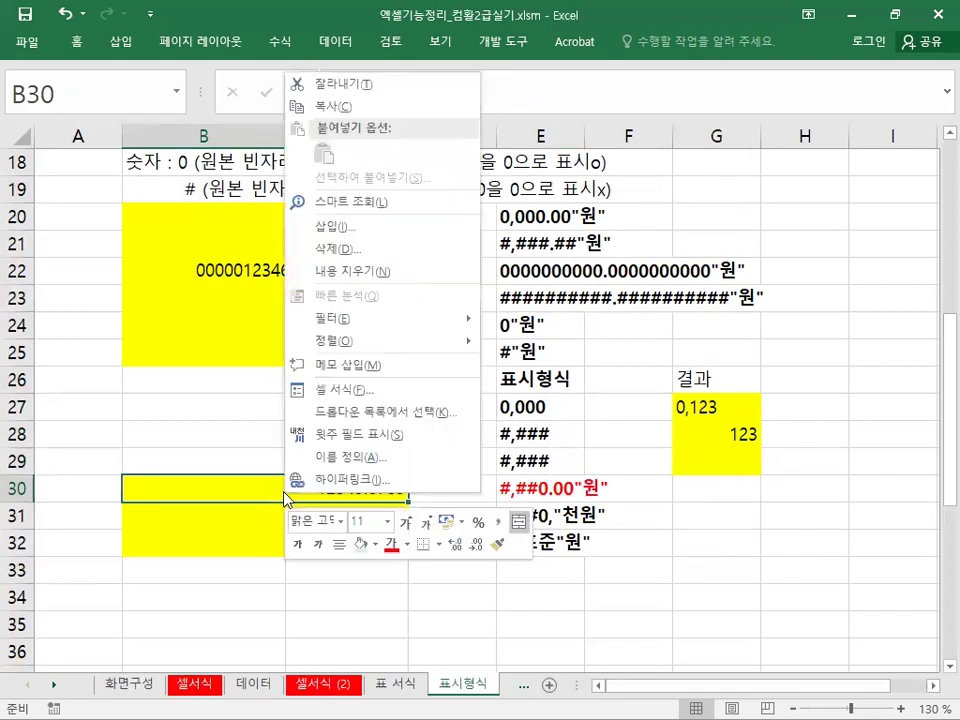
{"action": "left_click", "coordinate": [340, 390]}
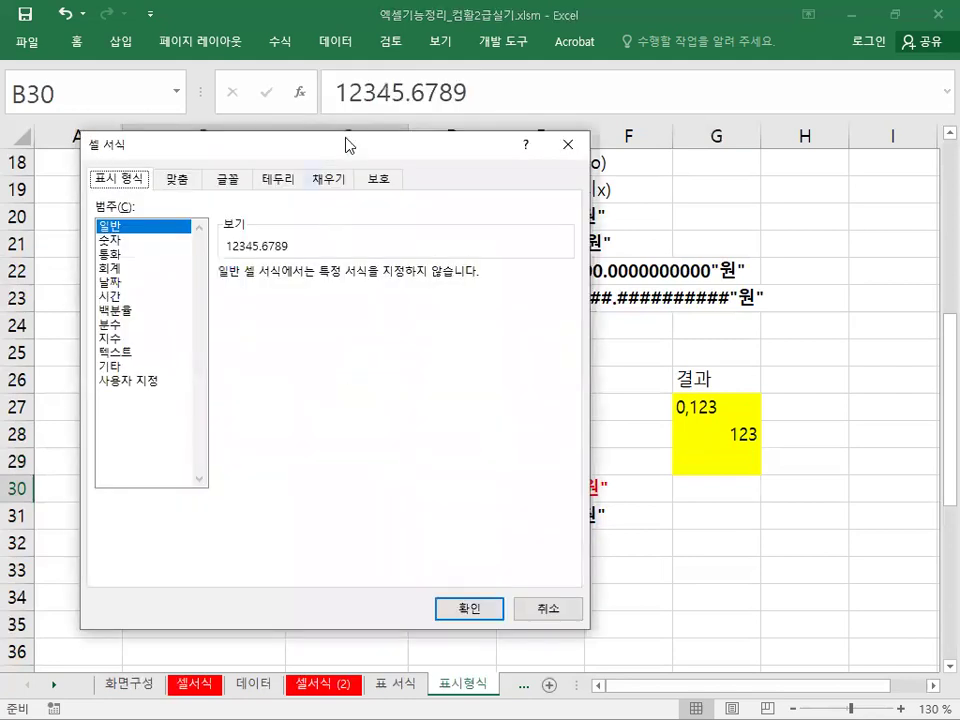
{"action": "left_click_drag", "start_coordinate": [349, 145], "coordinate": [710, 23]}
{"action": "left_click", "coordinate": [500, 258]}
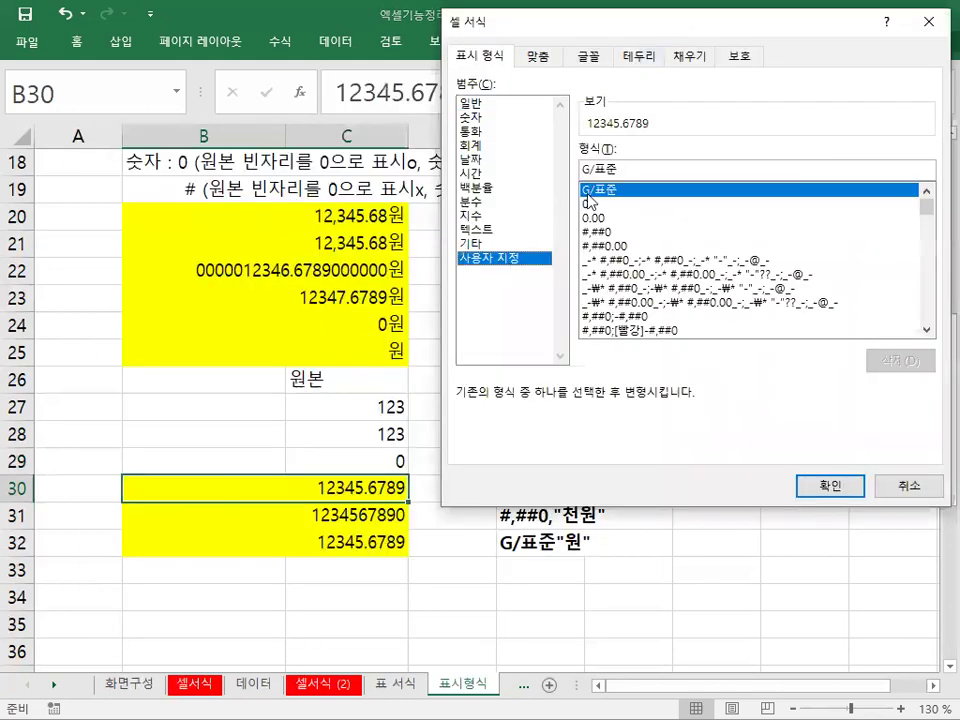
{"action": "left_click_drag", "start_coordinate": [621, 168], "coordinate": [536, 180]}
{"action": "key", "text": "Delete"}
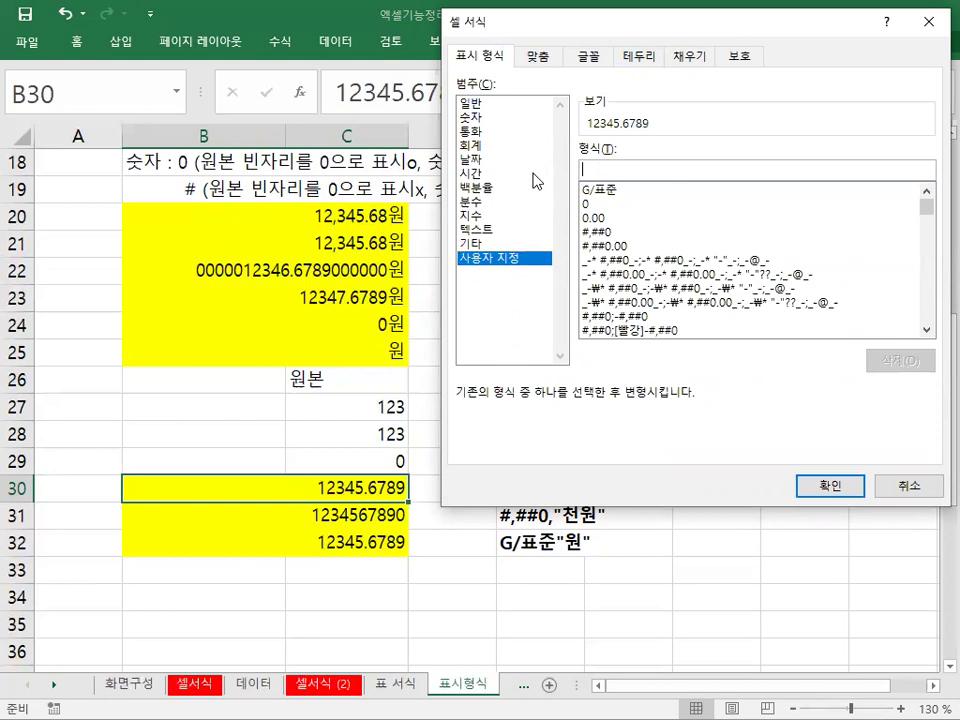
{"action": "type", "text": "#"}
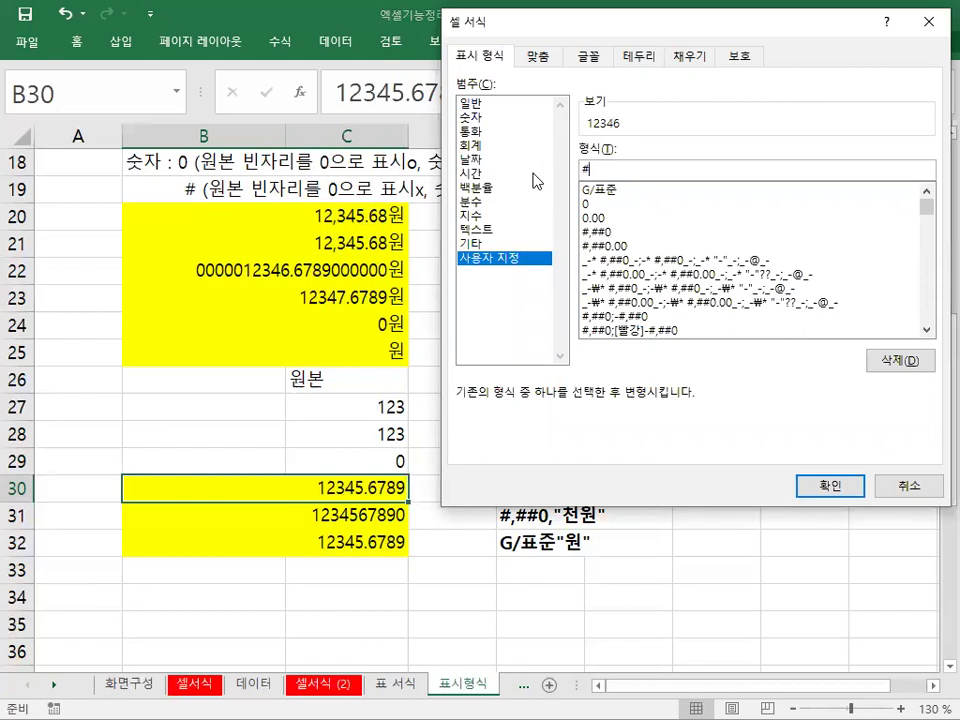
{"action": "type", "text": ",##"}
{"action": "type", "text": "0"}
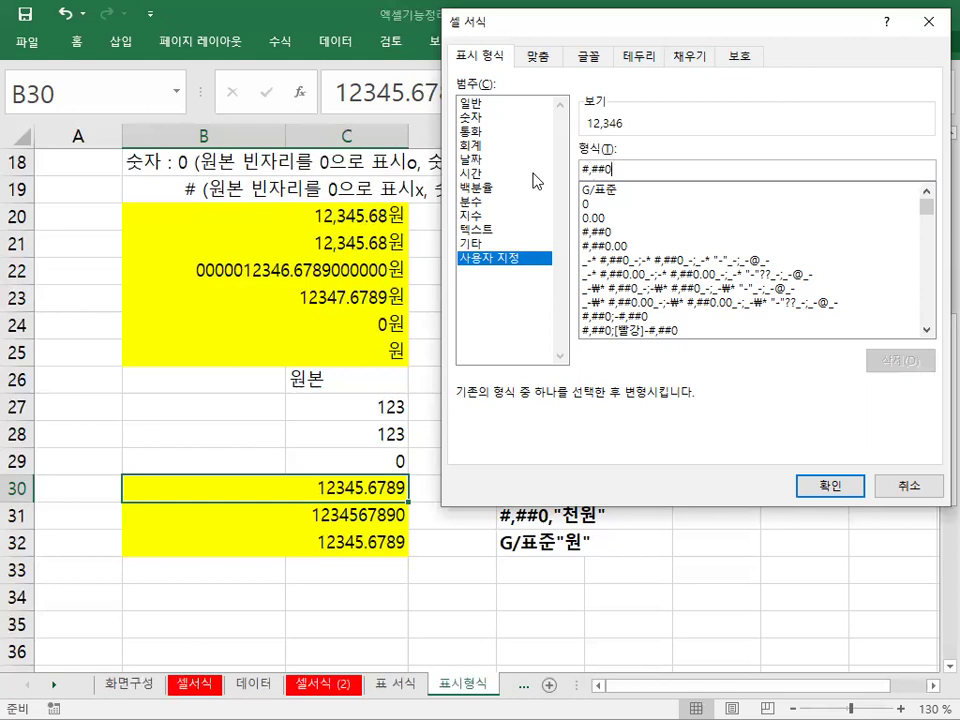
{"action": "type", "text": ","}
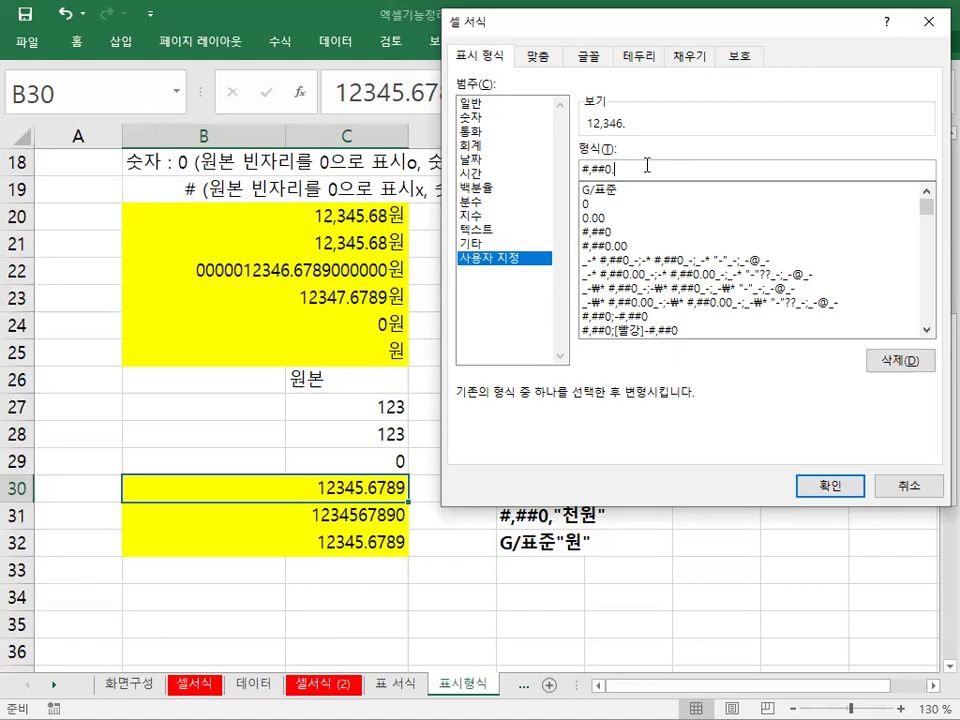
{"action": "type", "text": "00"}
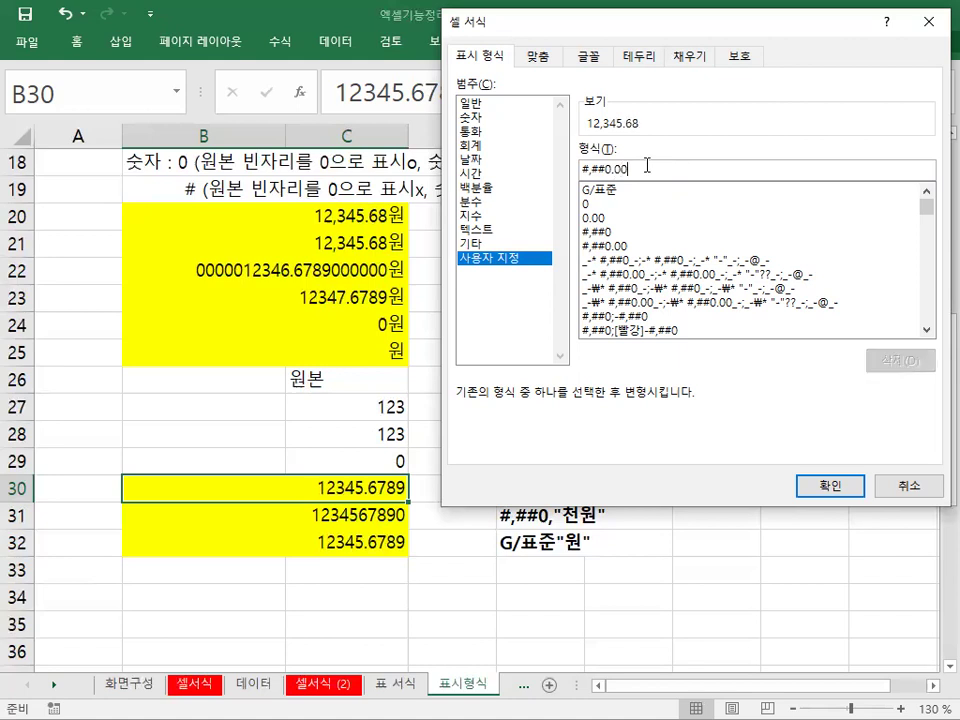
Step: Append the "원" suffix to B30's custom format code and apply it
{"action": "type", "text": "\"천원"}
{"action": "key", "text": "BackSpace"}
{"action": "key", "text": "BackSpace"}
{"action": "type", "text": "원\""}
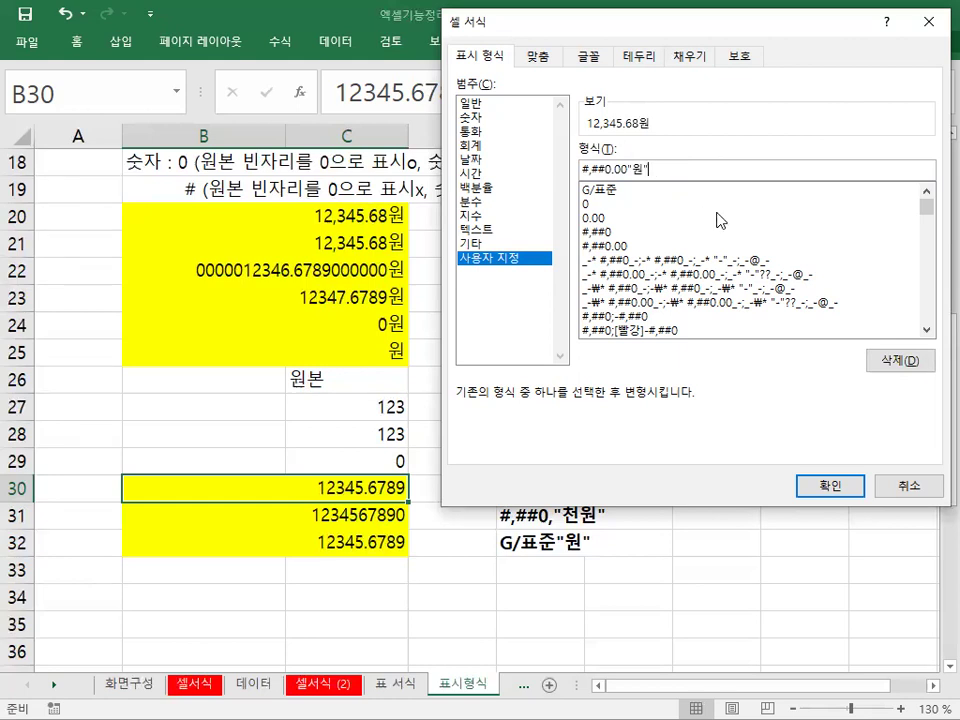
{"action": "left_click", "coordinate": [812, 495]}
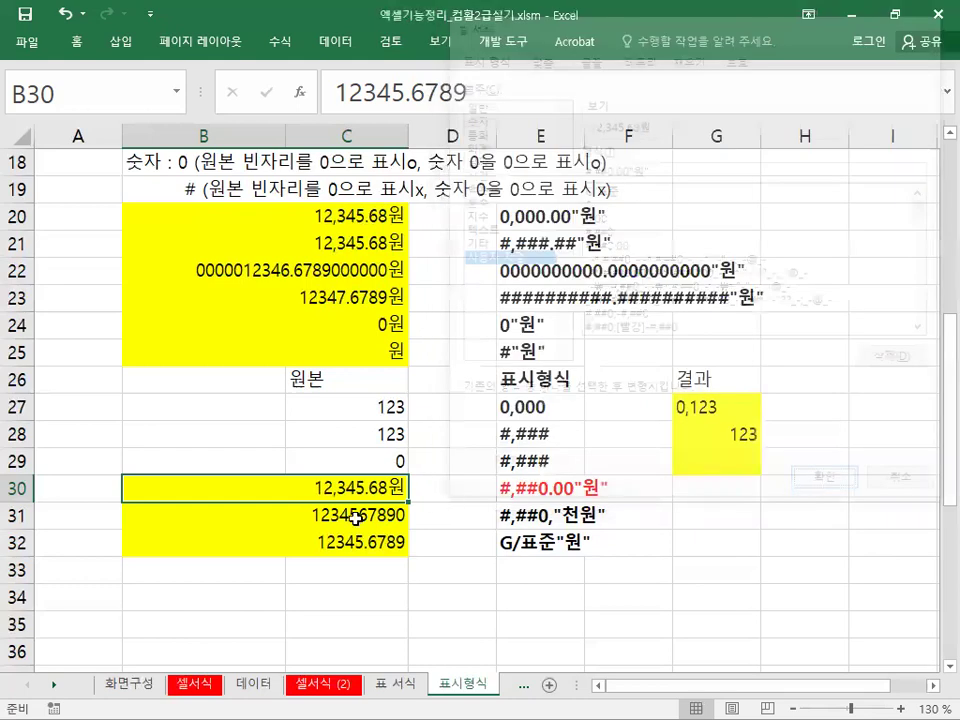
{"action": "left_click", "coordinate": [469, 489]}
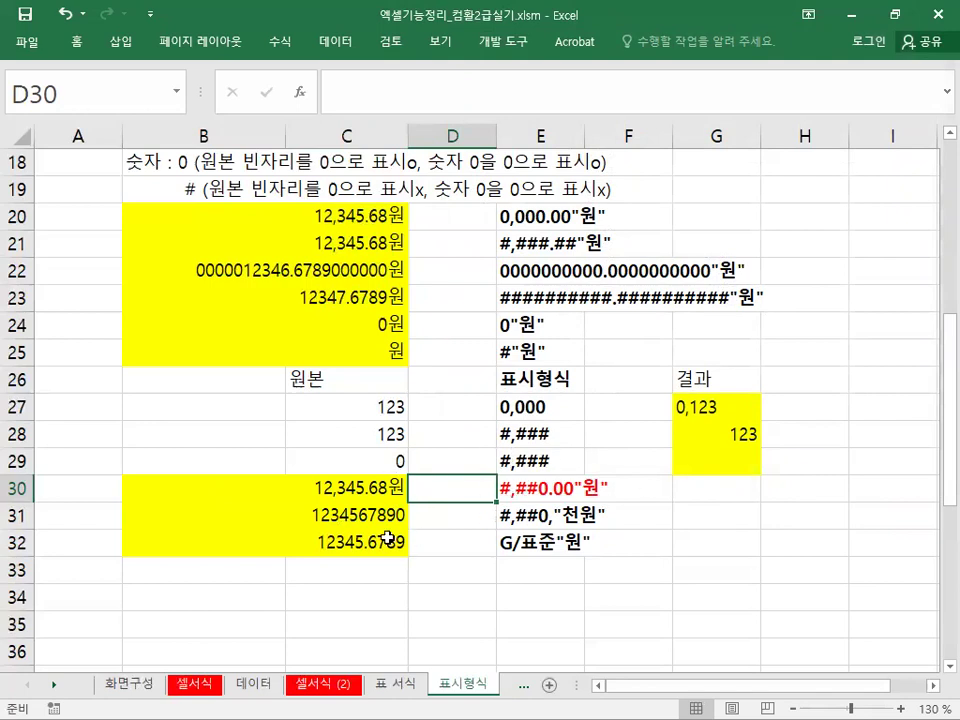
Step: Replace merged cell B31's general format with the custom number format code #,##0
{"action": "left_click", "coordinate": [253, 527]}
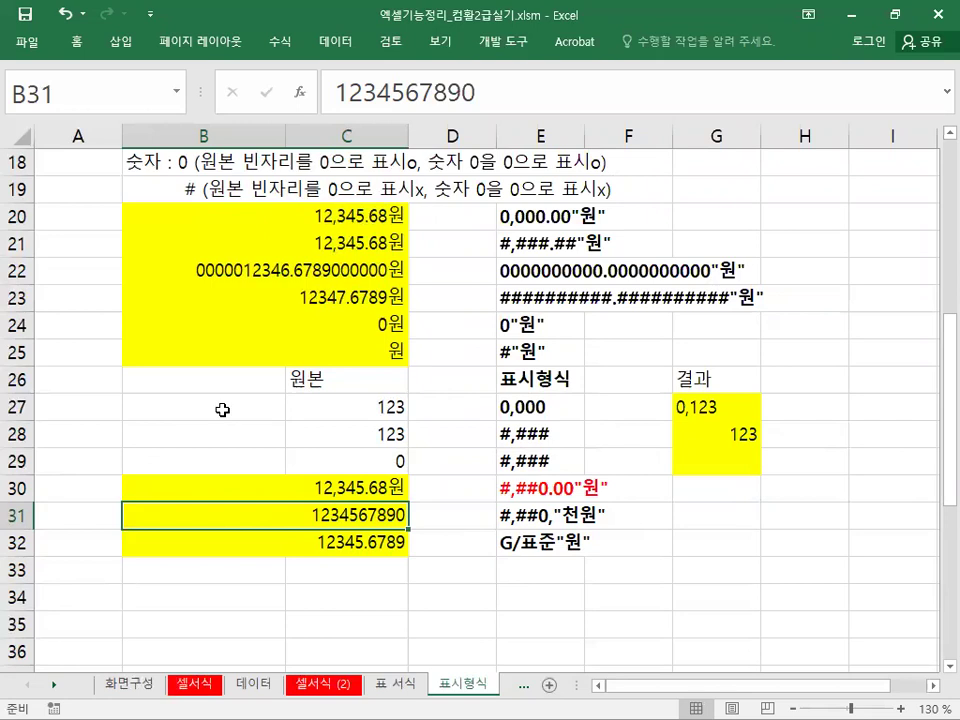
{"action": "right_click", "coordinate": [273, 511]}
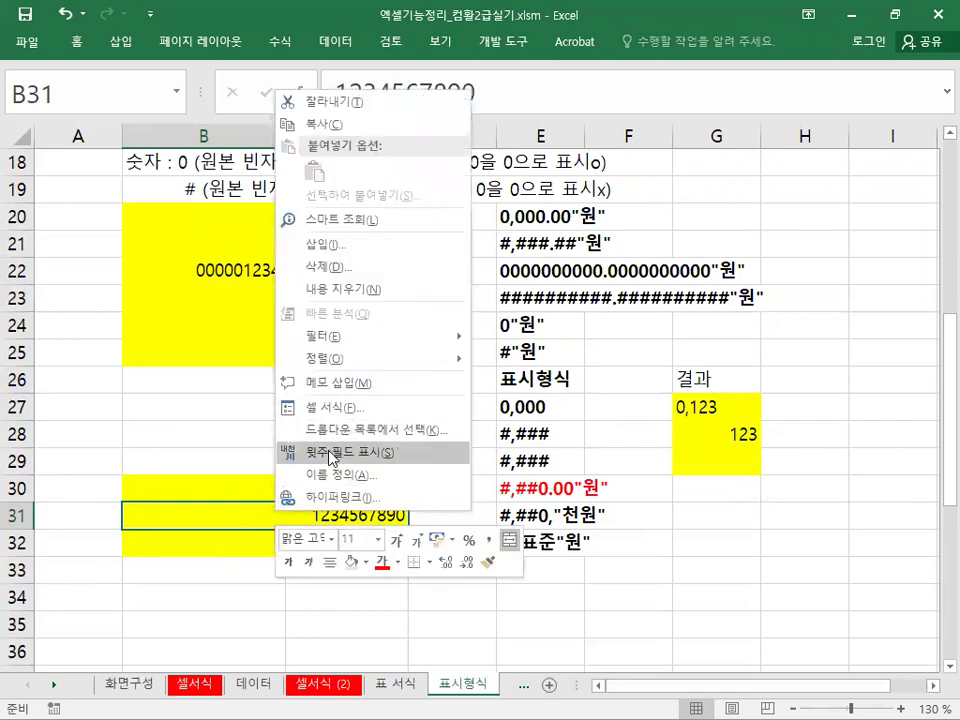
{"action": "left_click", "coordinate": [340, 408]}
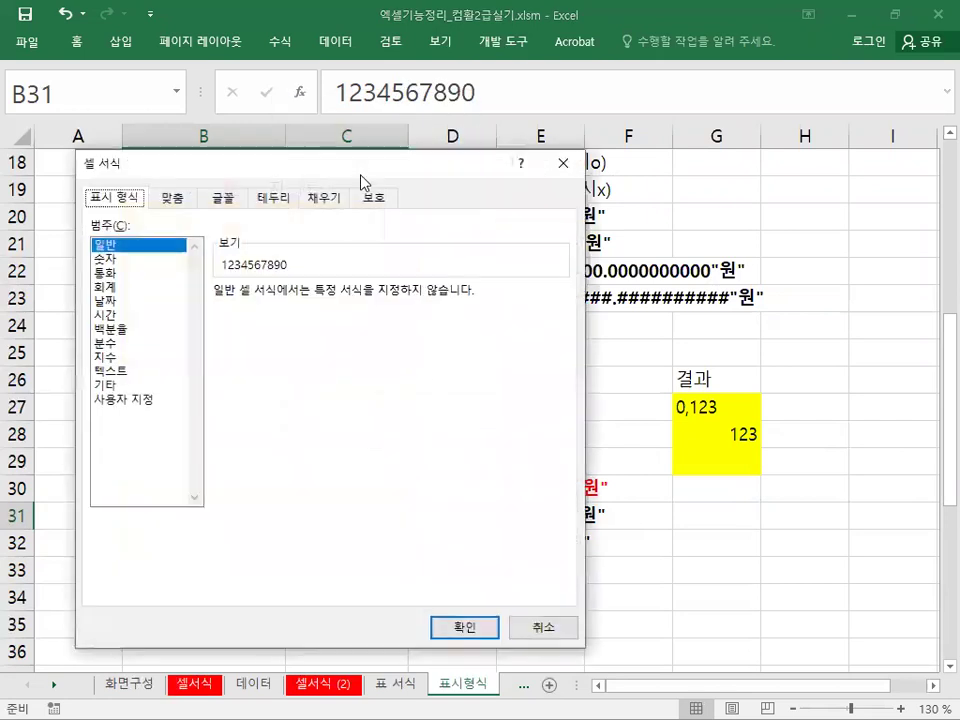
{"action": "left_click_drag", "start_coordinate": [370, 167], "coordinate": [723, 32]}
{"action": "left_click", "coordinate": [491, 264]}
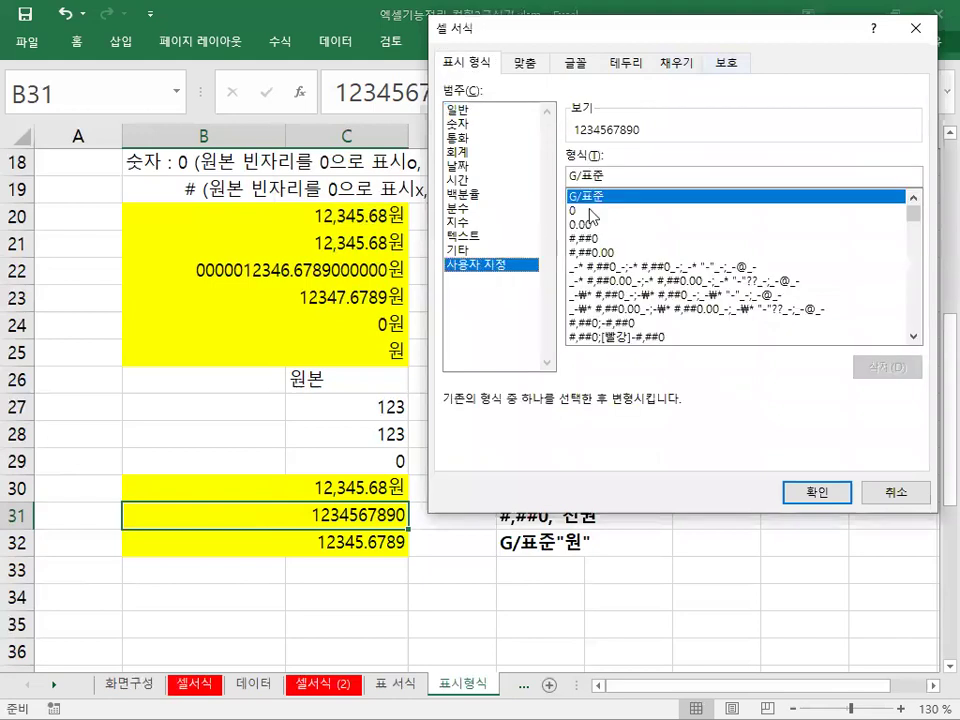
{"action": "left_click_drag", "start_coordinate": [616, 178], "coordinate": [445, 140]}
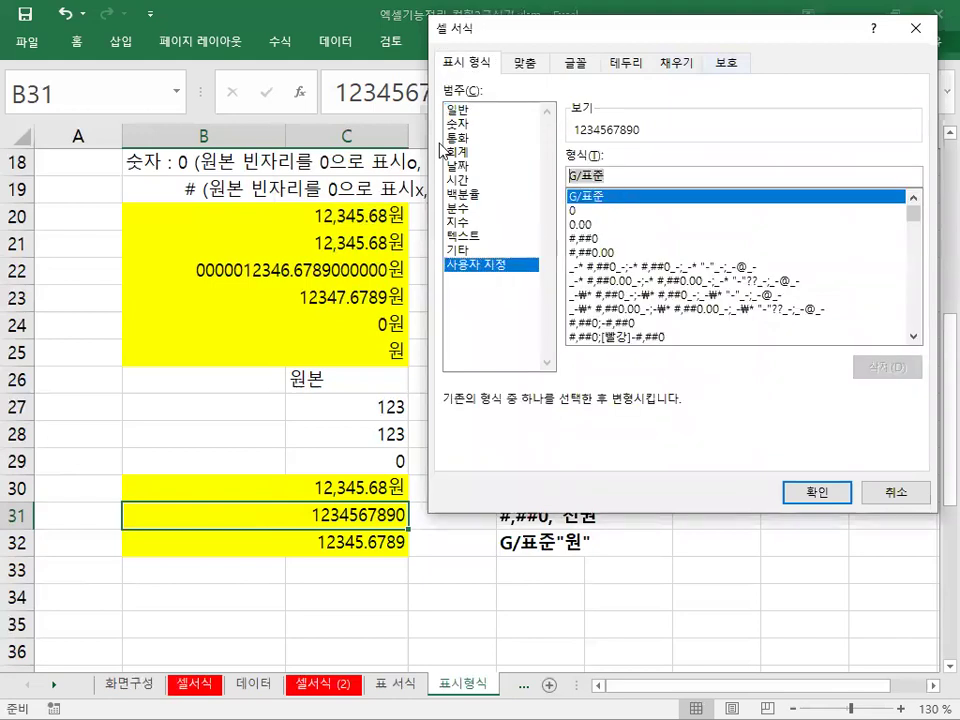
{"action": "key", "text": "BackSpace"}
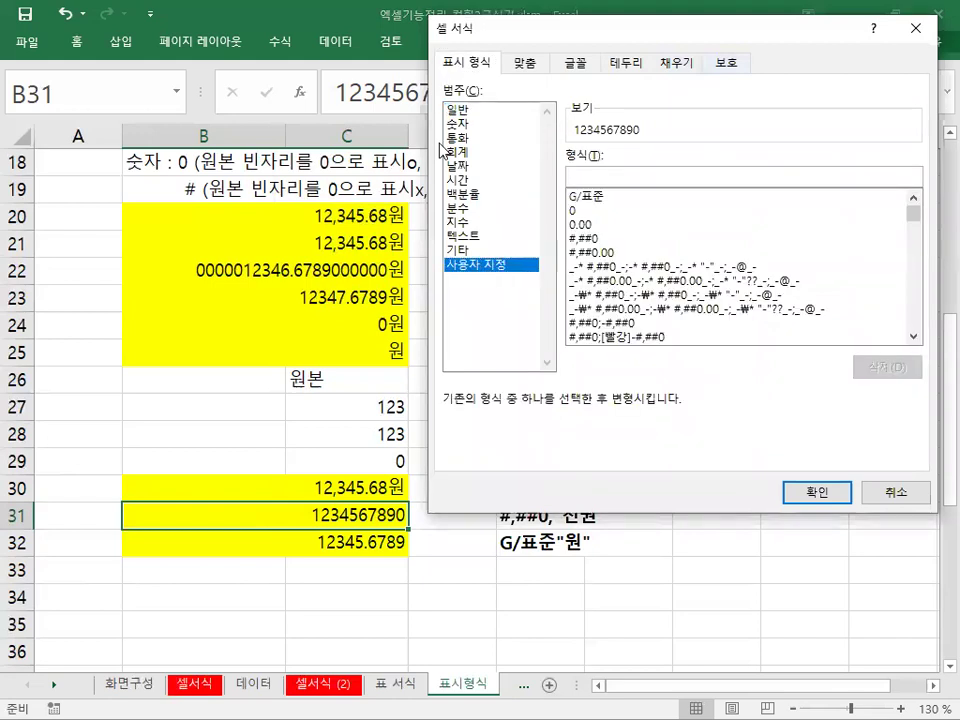
{"action": "type", "text": "#,#0"}
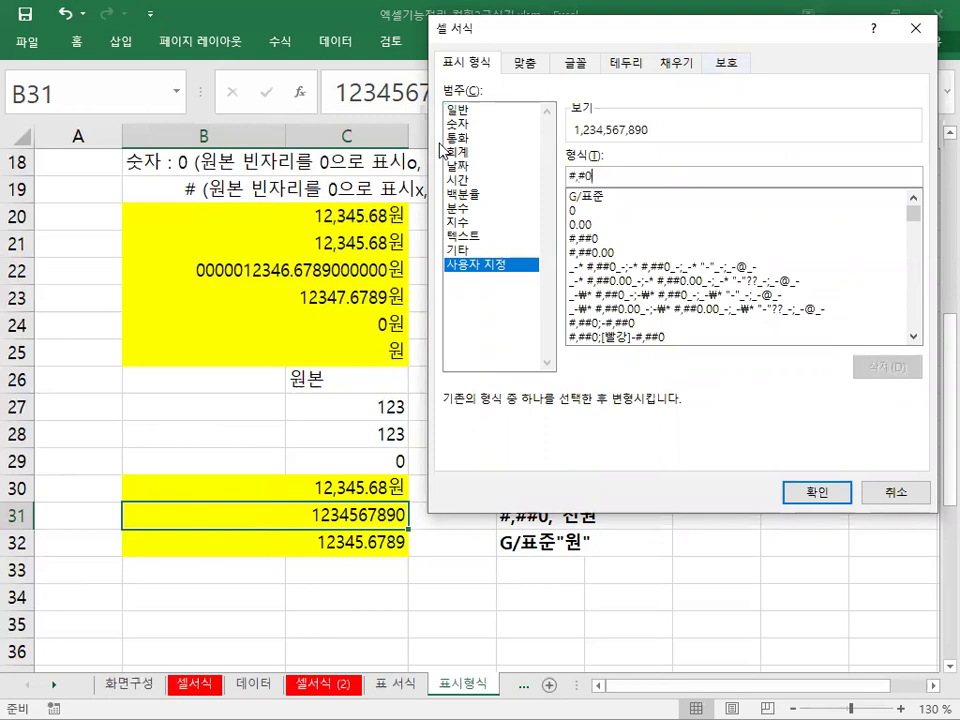
{"action": "key", "text": "BackSpace"}
{"action": "type", "text": "#"}
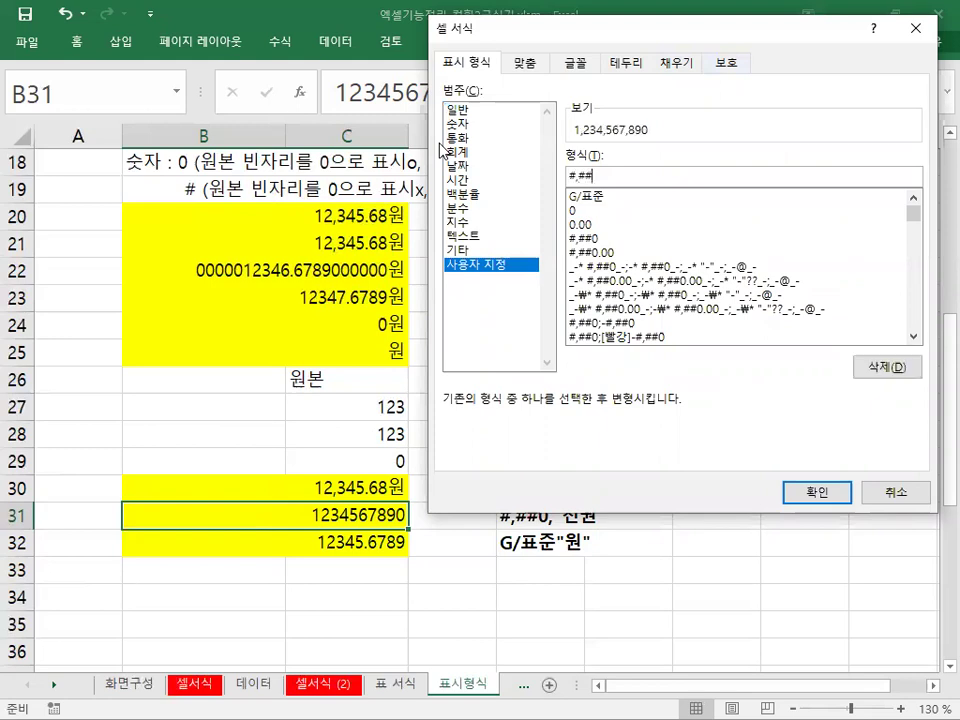
{"action": "type", "text": "0"}
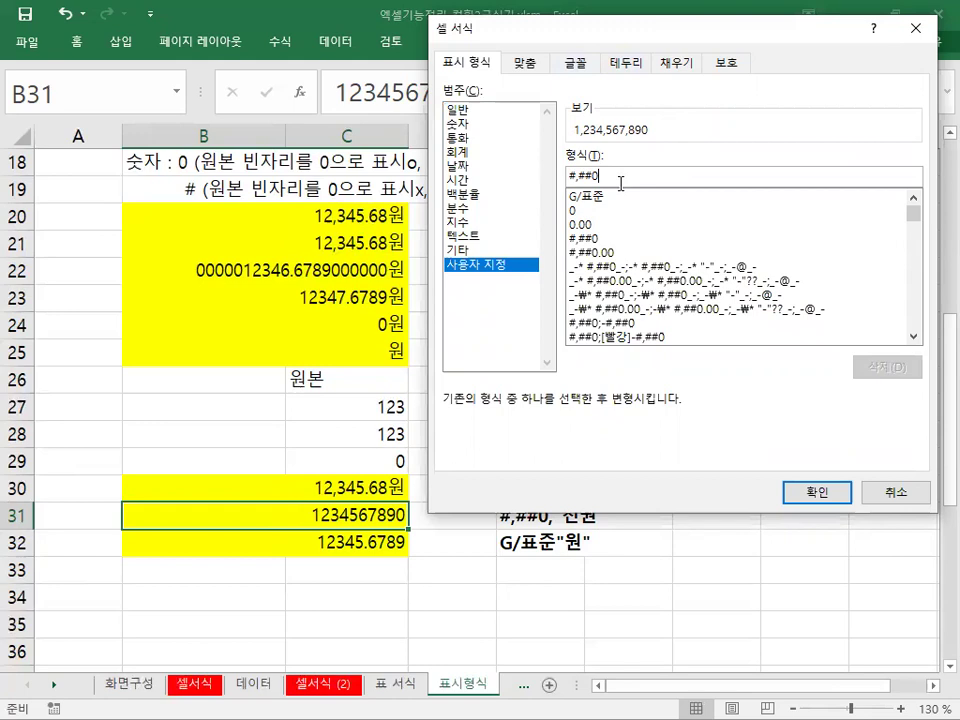
Step: Try up to three trailing commas after B31's #,##0 code to preview the thousands scaling, and remove them
{"action": "type", "text": ","}
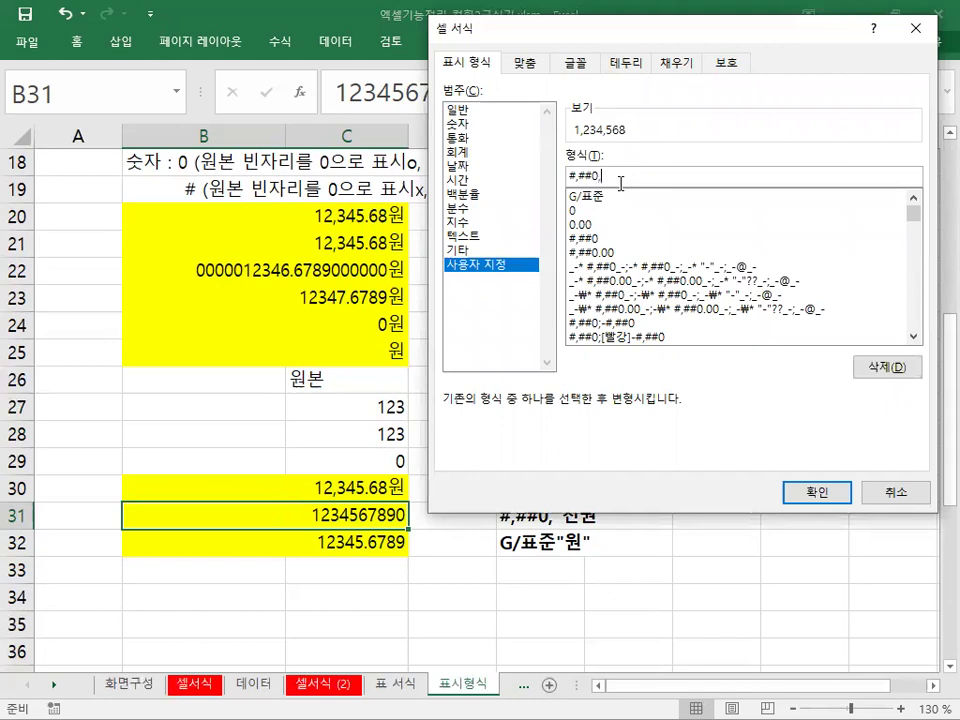
{"action": "type", "text": ","}
{"action": "type", "text": ","}
{"action": "key", "text": "BackSpace"}
{"action": "key", "text": "BackSpace"}
{"action": "key", "text": "BackSpace"}
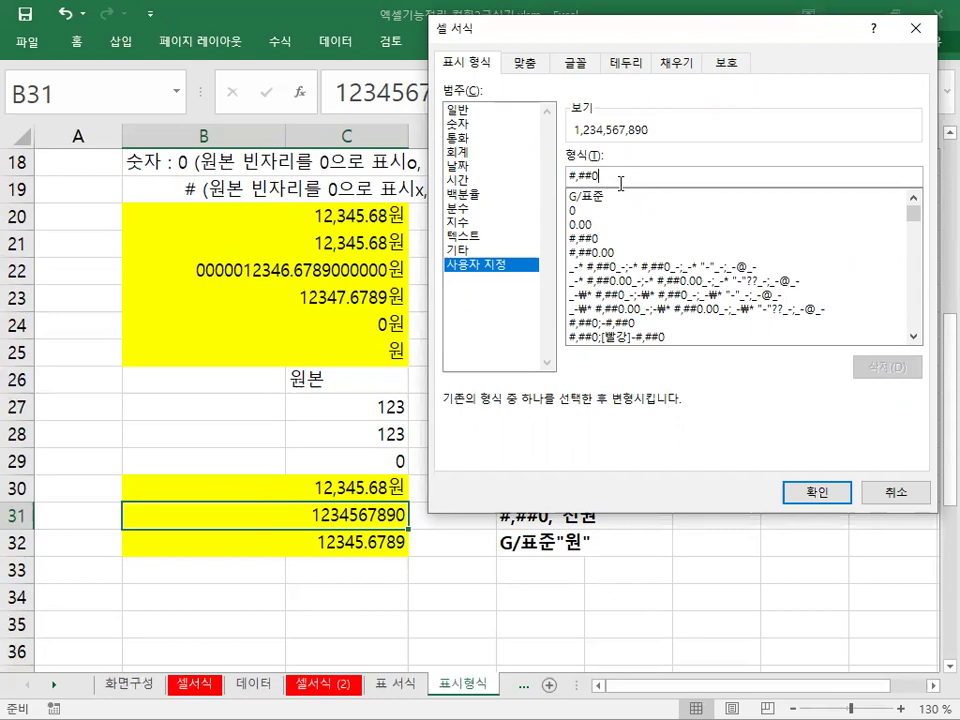
Step: Append a single trailing comma and the "천원" suffix to B31's custom format code and apply it
{"action": "type", "text": ","}
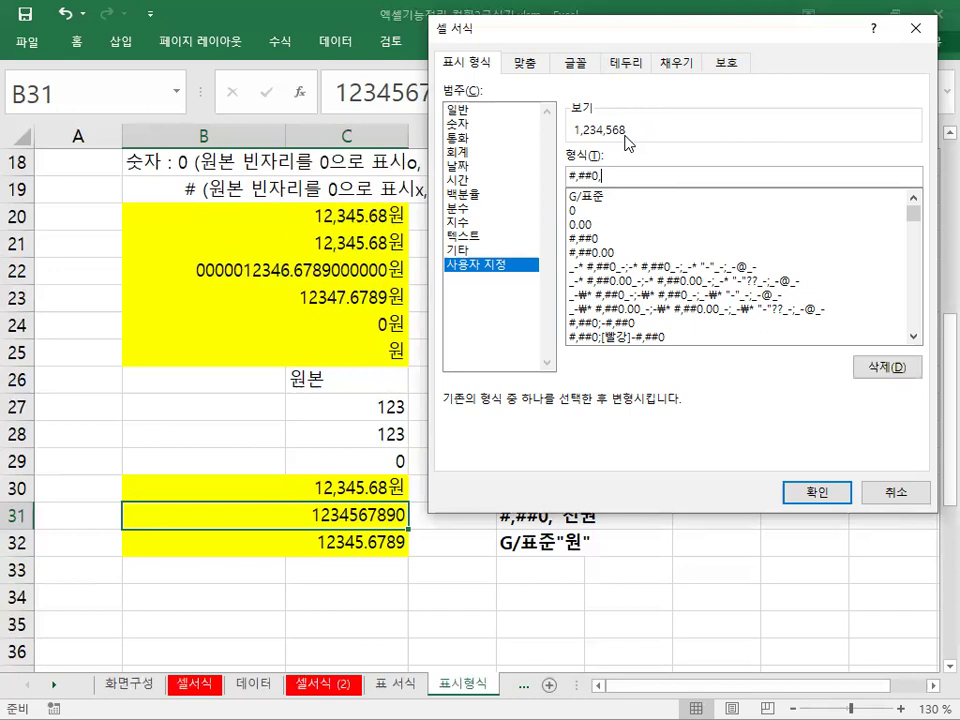
{"action": "type", "text": "\"원"}
{"action": "key", "text": "BackSpace"}
{"action": "type", "text": "천원\""}
{"action": "left_click", "coordinate": [816, 492]}
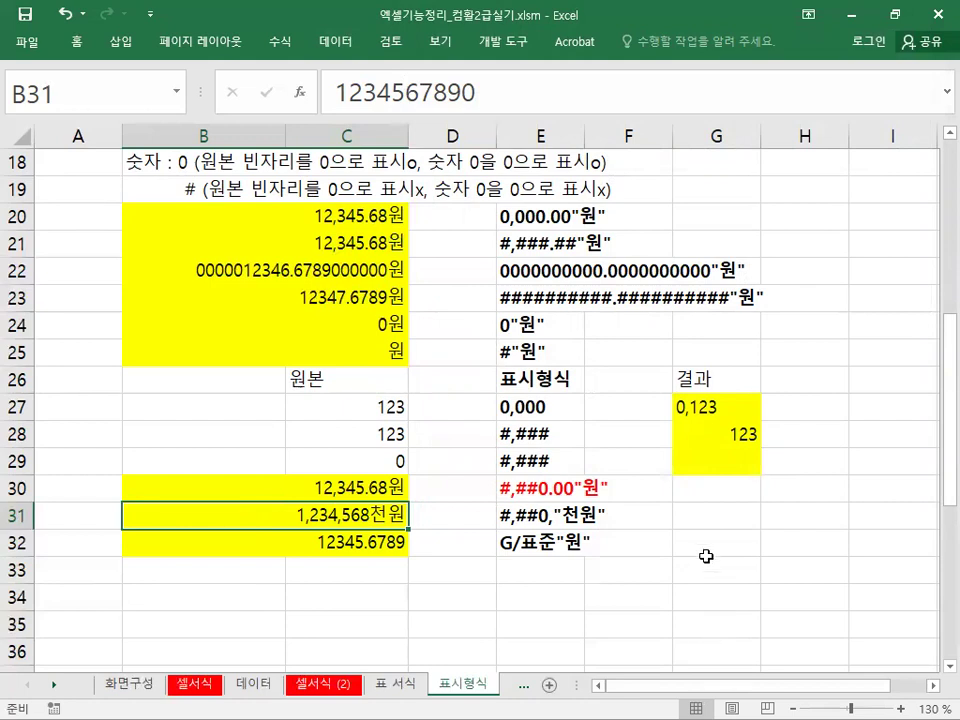
Step: Enter the note << 천의 배수 in cell G31, beside the thousands format code
{"action": "left_click", "coordinate": [700, 515]}
{"action": "type", "text": "<<"}
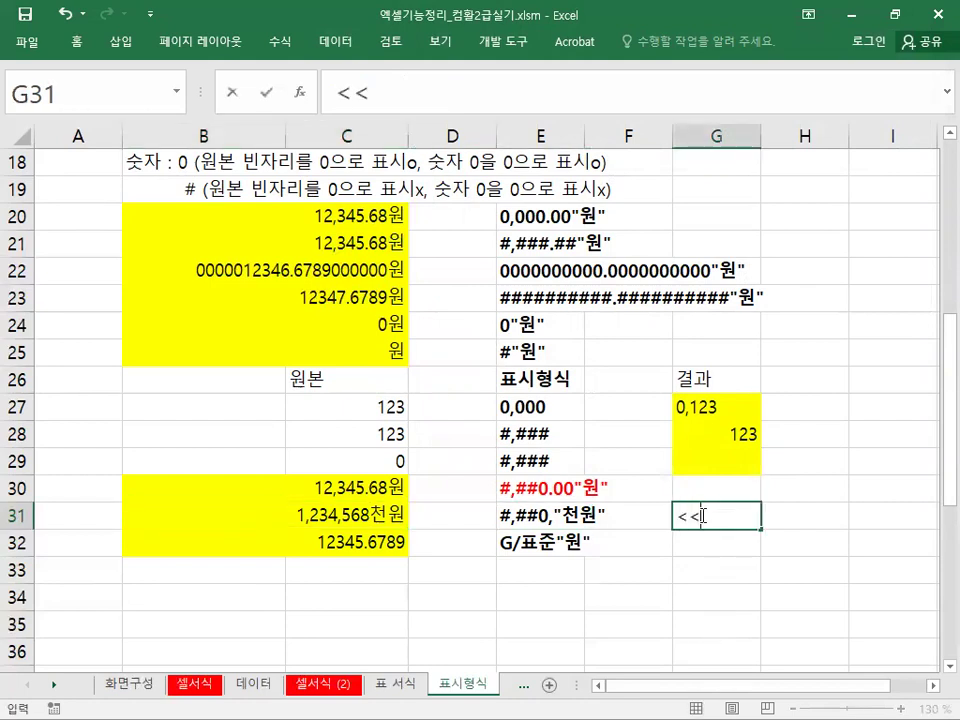
{"action": "type", "text": " 천의 배"}
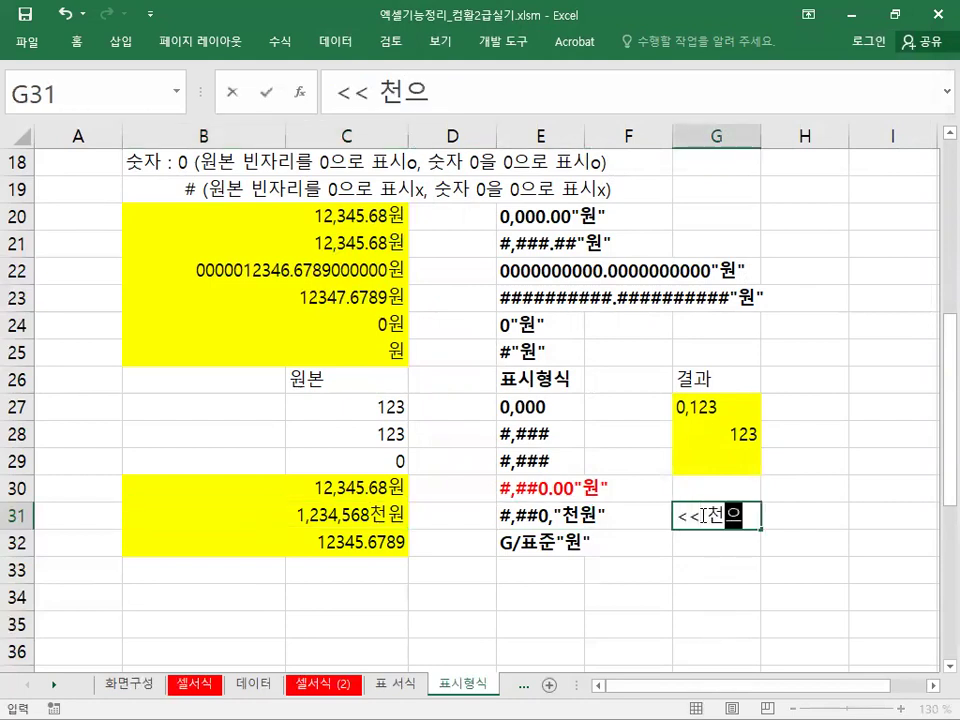
{"action": "type", "text": "수"}
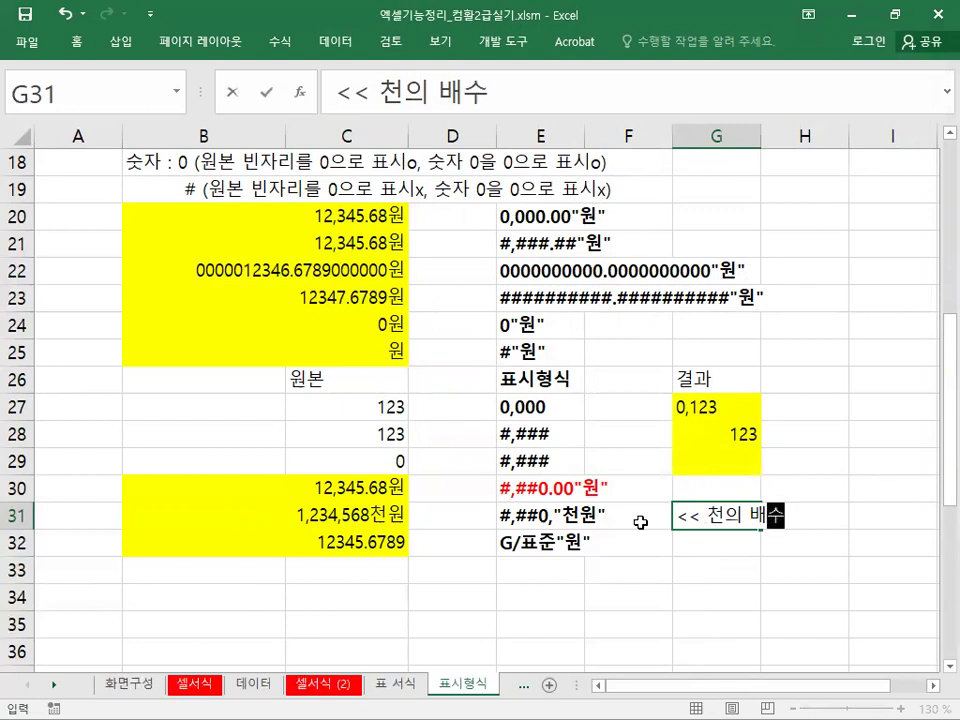
Step: Color only the #,##0, part of the format code text in cell E31 red
{"action": "left_click", "coordinate": [506, 517]}
{"action": "double_click", "coordinate": [506, 517]}
{"action": "left_click_drag", "start_coordinate": [503, 517], "coordinate": [552, 519]}
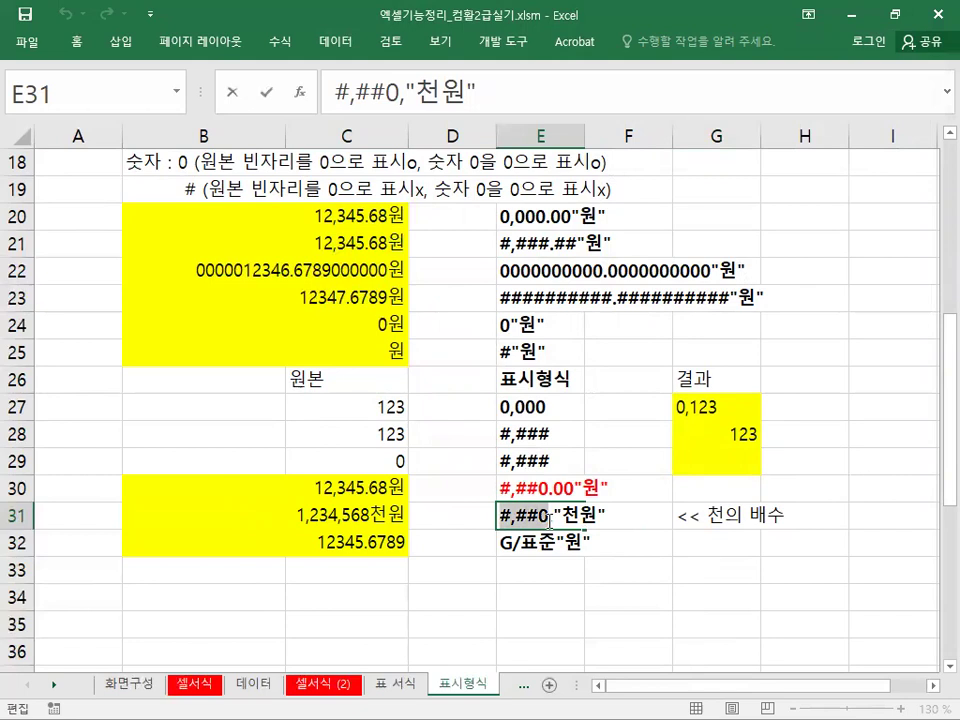
{"action": "left_click", "coordinate": [611, 491]}
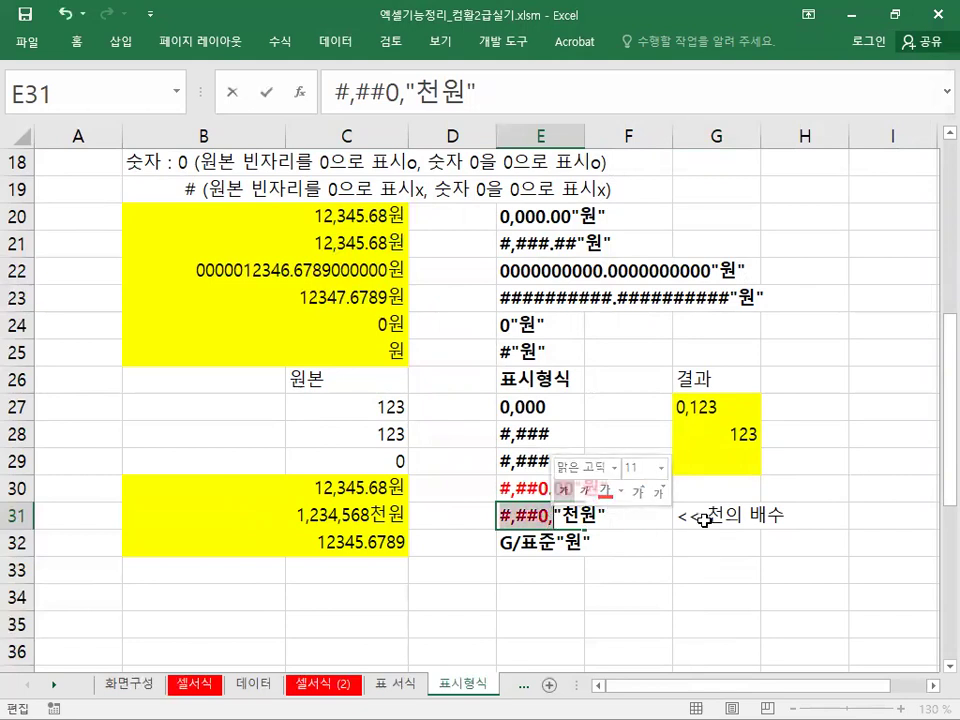
Step: Color the words 천의 배수 in the G31 note red, leaving out the << marks
{"action": "left_click", "coordinate": [697, 517]}
{"action": "double_click", "coordinate": [697, 517]}
{"action": "left_click_drag", "start_coordinate": [707, 516], "coordinate": [786, 516]}
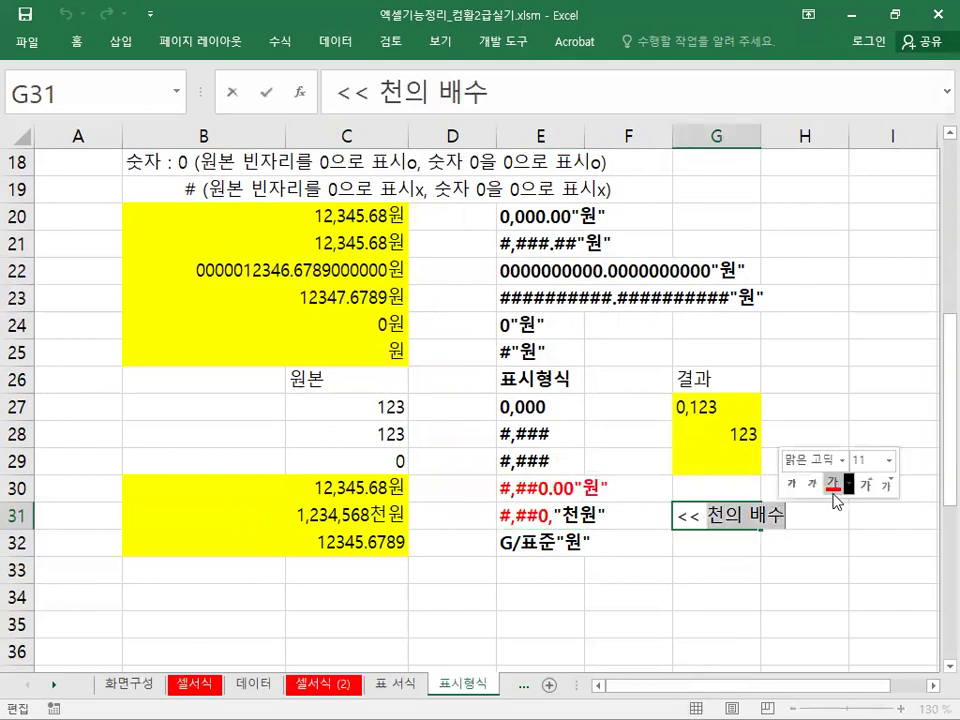
{"action": "left_click", "coordinate": [777, 564]}
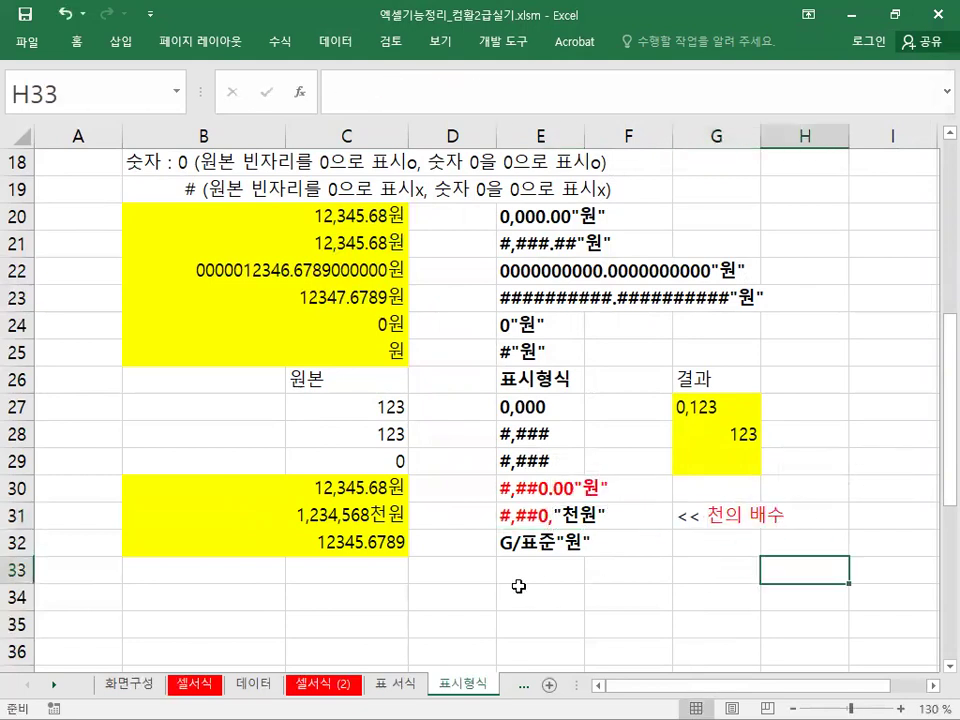
Step: Bring up the custom number format settings for merged cell B32, with its G/표준 code ready for editing
{"action": "left_click", "coordinate": [327, 543]}
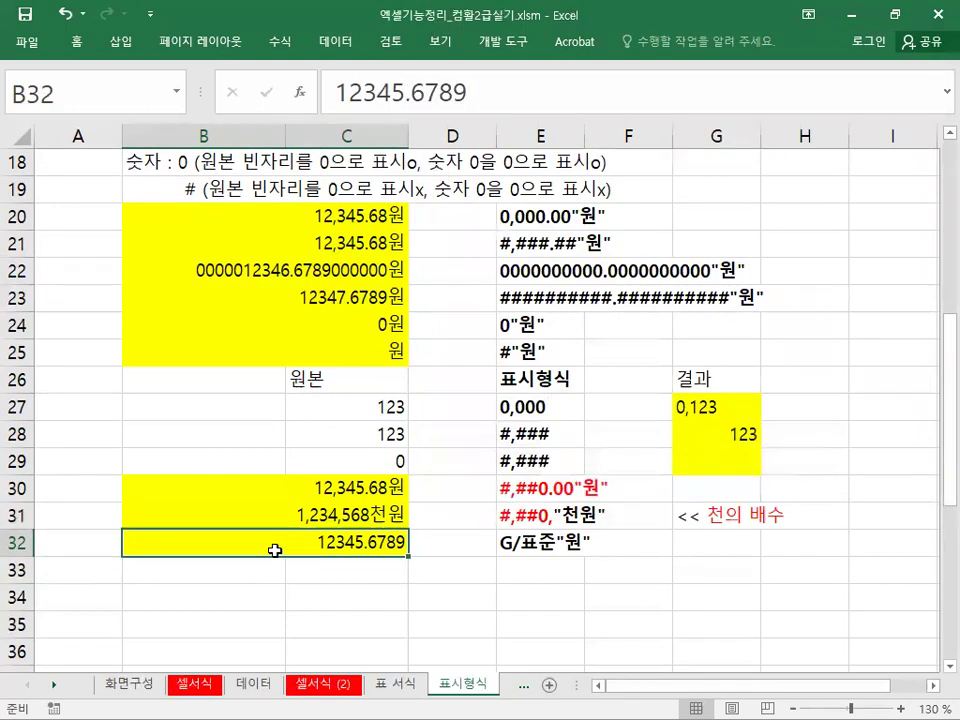
{"action": "right_click", "coordinate": [274, 550]}
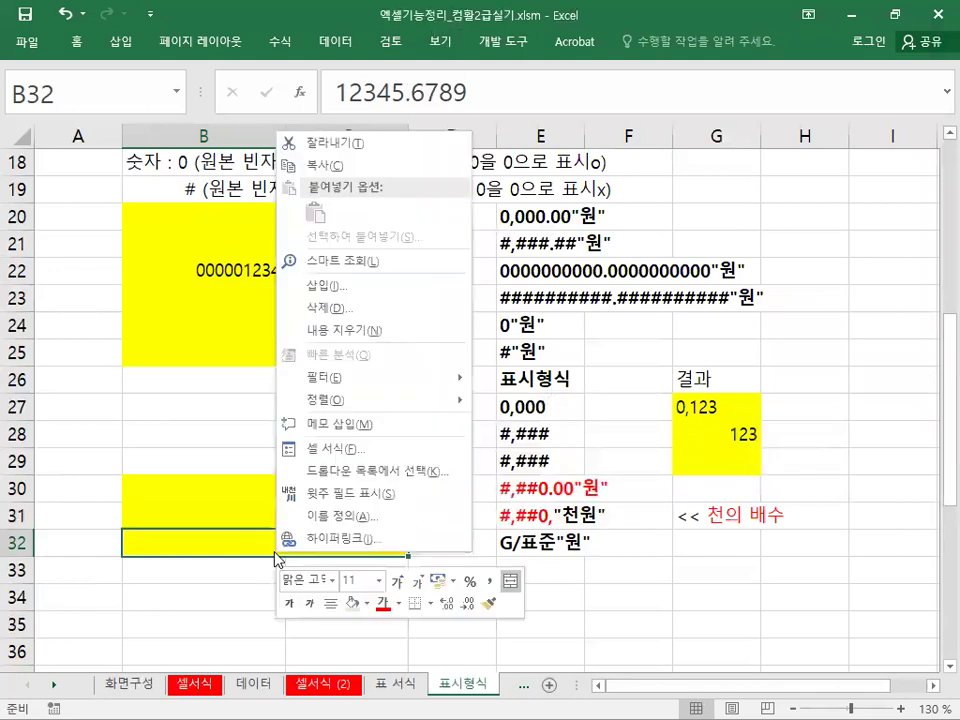
{"action": "left_click", "coordinate": [357, 453]}
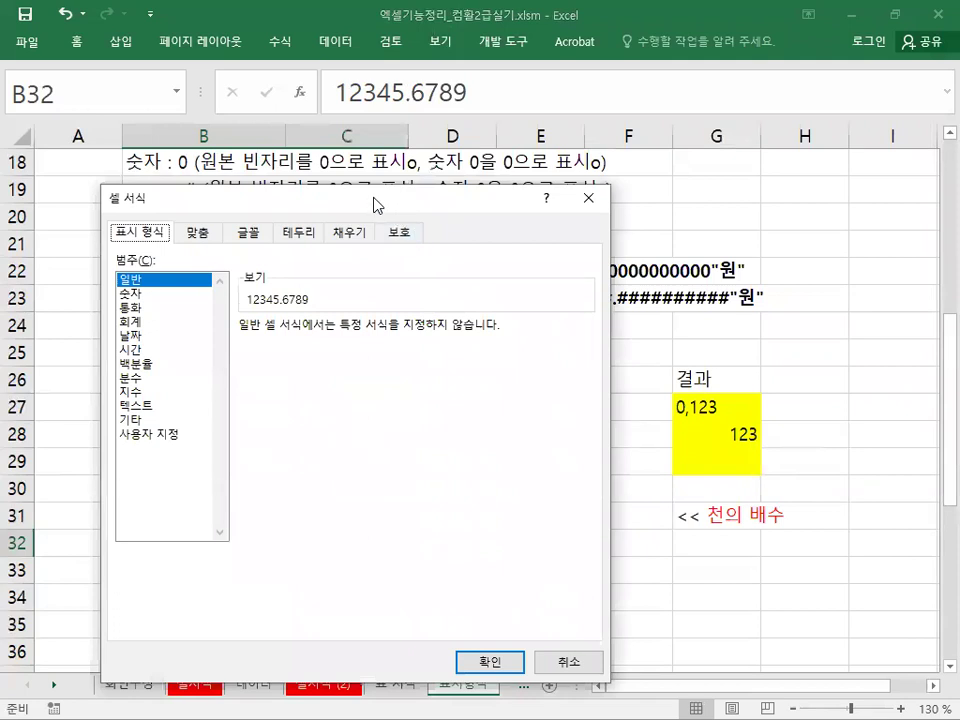
{"action": "left_click_drag", "start_coordinate": [375, 205], "coordinate": [327, 21]}
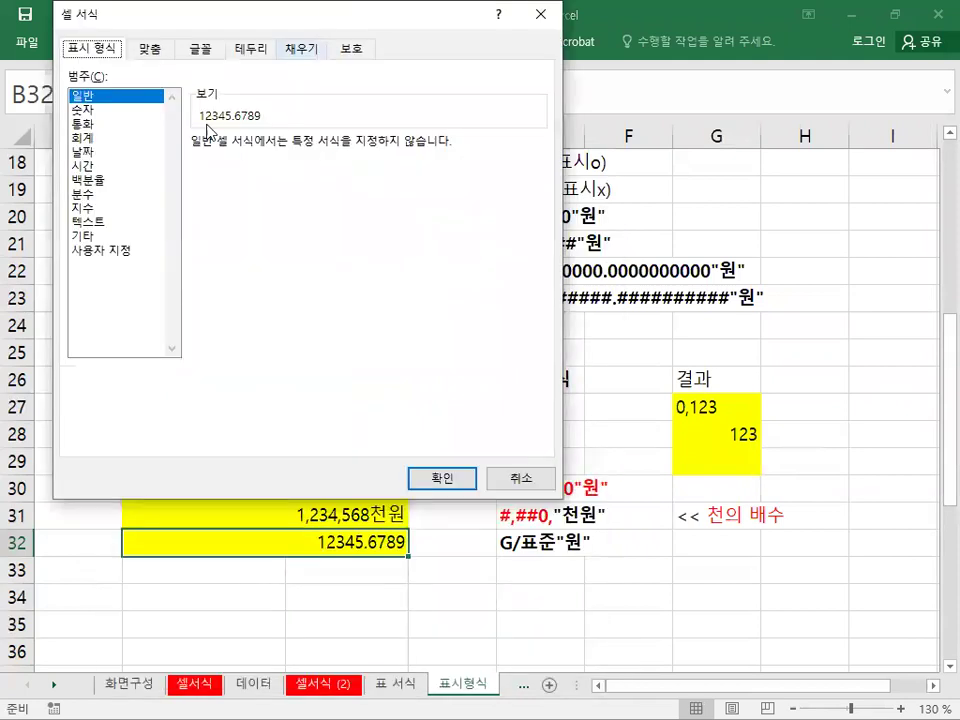
{"action": "left_click", "coordinate": [118, 250]}
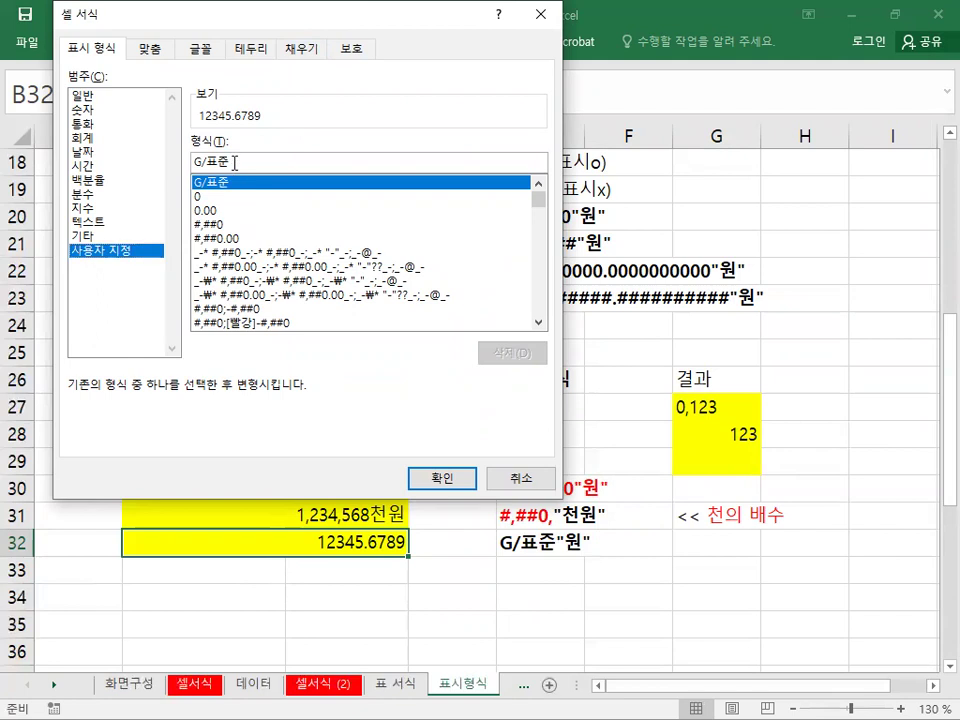
{"action": "left_click_drag", "start_coordinate": [235, 161], "coordinate": [195, 158]}
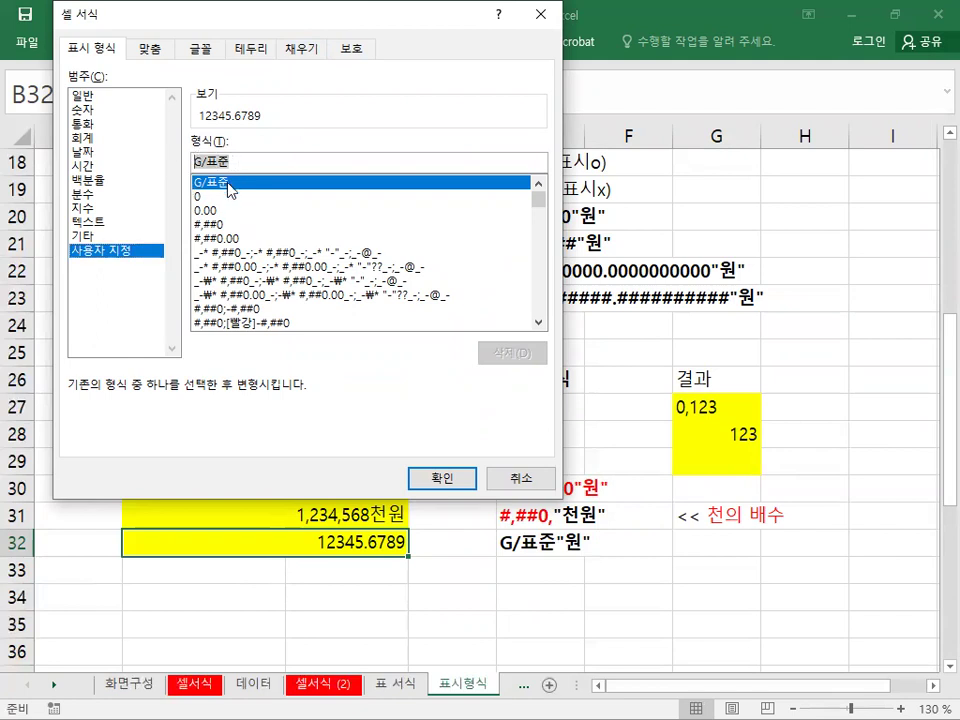
Step: Append the "원" suffix to B32's G/표준 format code and apply it
{"action": "left_click", "coordinate": [238, 162]}
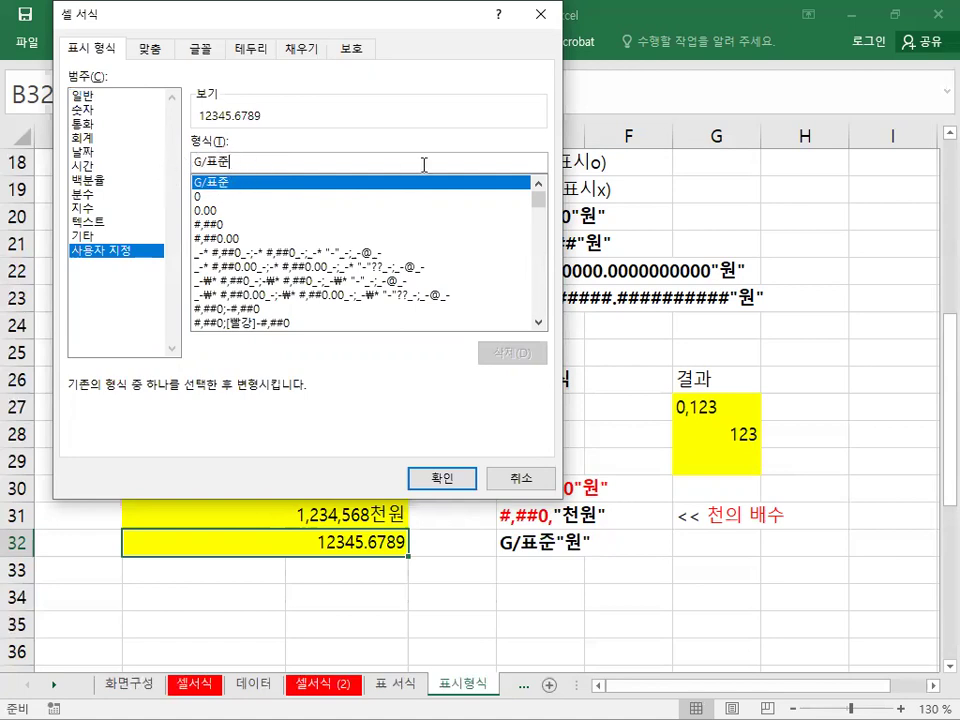
{"action": "type", "text": "\""}
{"action": "type", "text": "dnj"}
{"action": "key", "text": "BackSpace"}
{"action": "key", "text": "BackSpace"}
{"action": "key", "text": "BackSpace"}
{"action": "type", "text": "원\""}
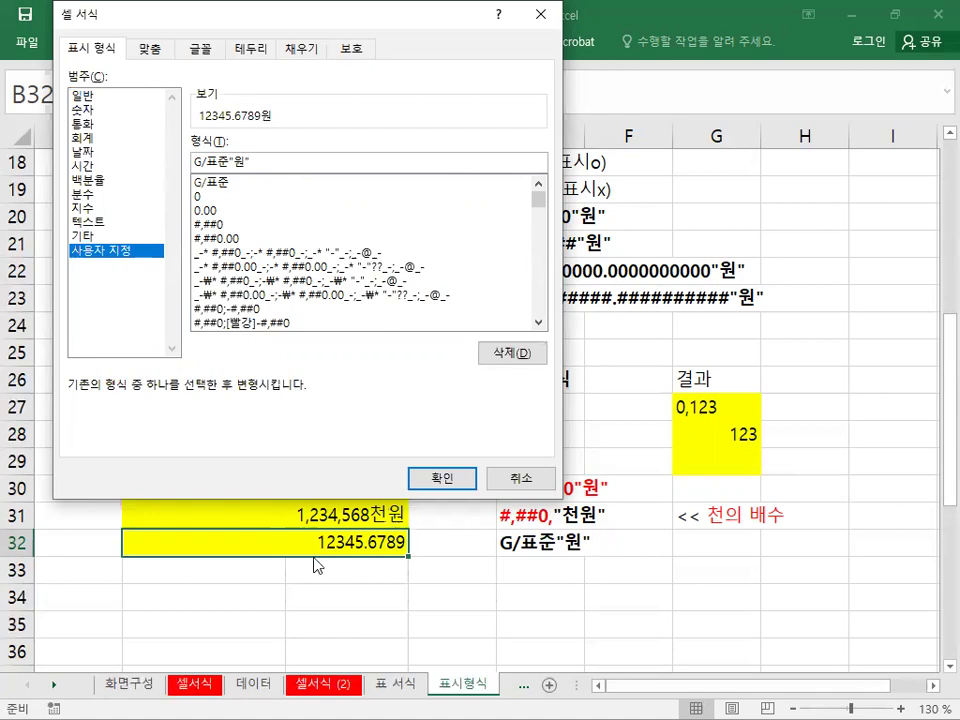
{"action": "left_click", "coordinate": [440, 479]}
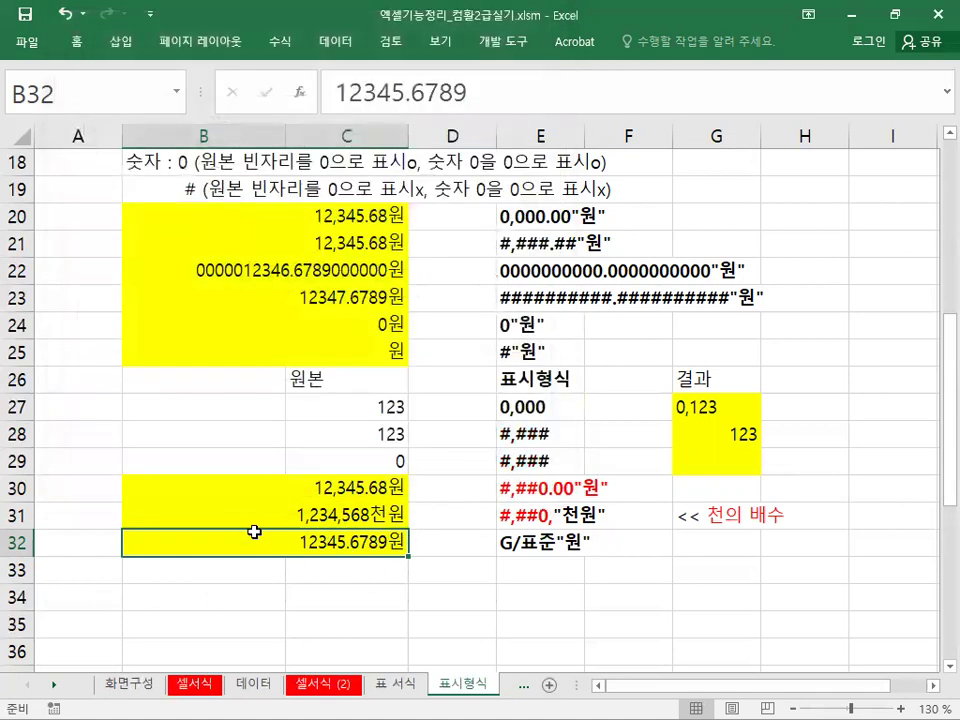
Step: Save the workbook and review the format rules and formatted examples on the 표시형식 sheet, including cell B24
{"action": "left_click", "coordinate": [25, 14]}
{"action": "scroll", "coordinate": [541, 487], "scroll_direction": "up", "scroll_amount": 5}
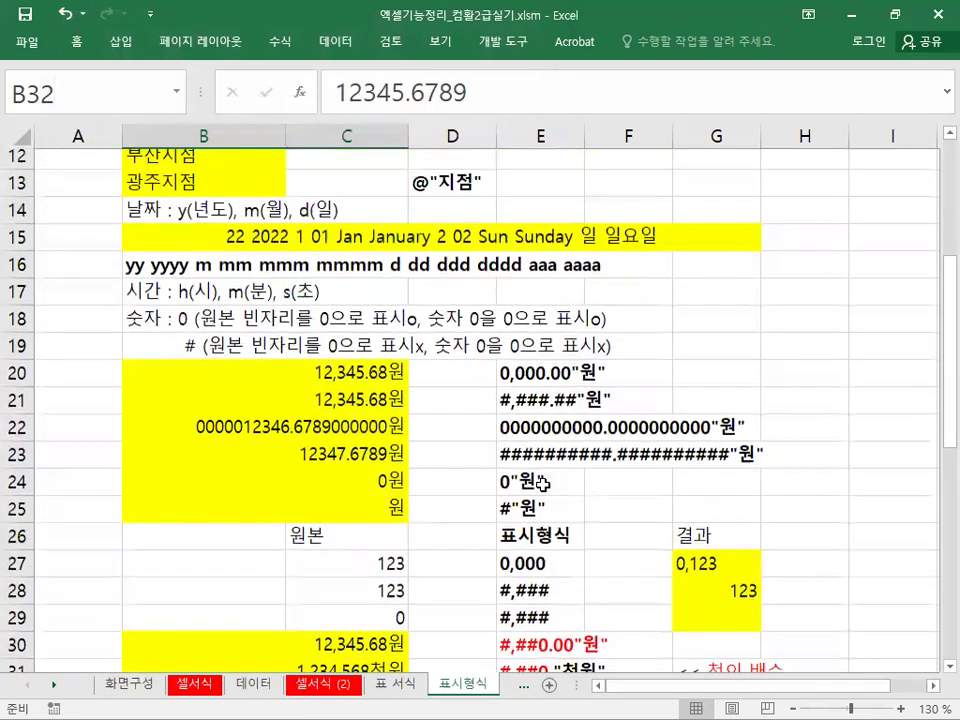
{"action": "scroll", "coordinate": [541, 485], "scroll_direction": "up", "scroll_amount": 1}
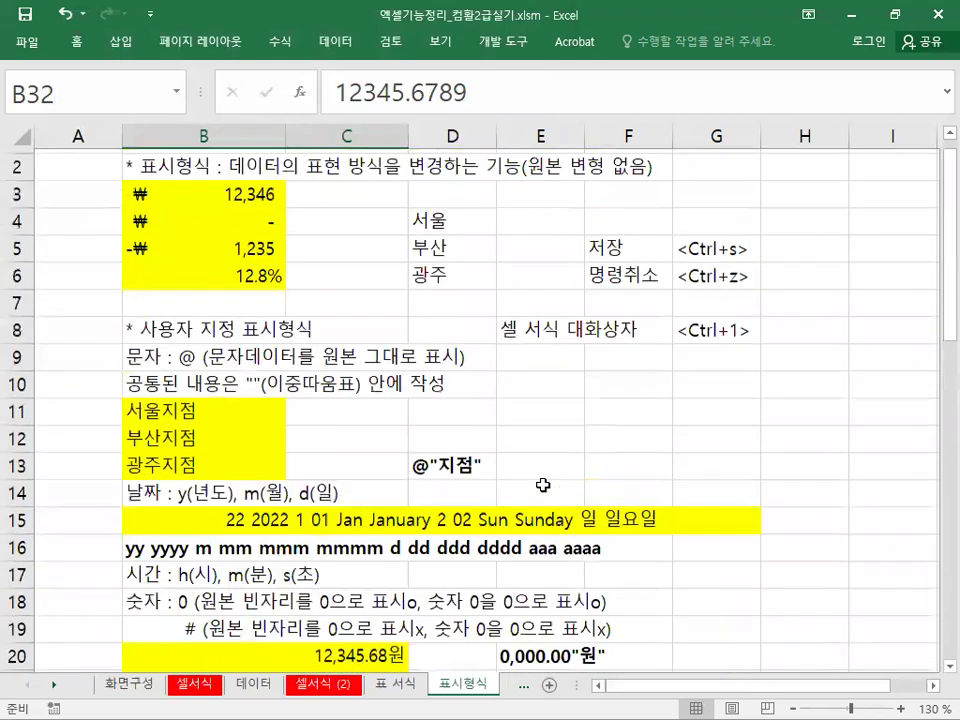
{"action": "scroll", "coordinate": [542, 486], "scroll_direction": "down", "scroll_amount": 3}
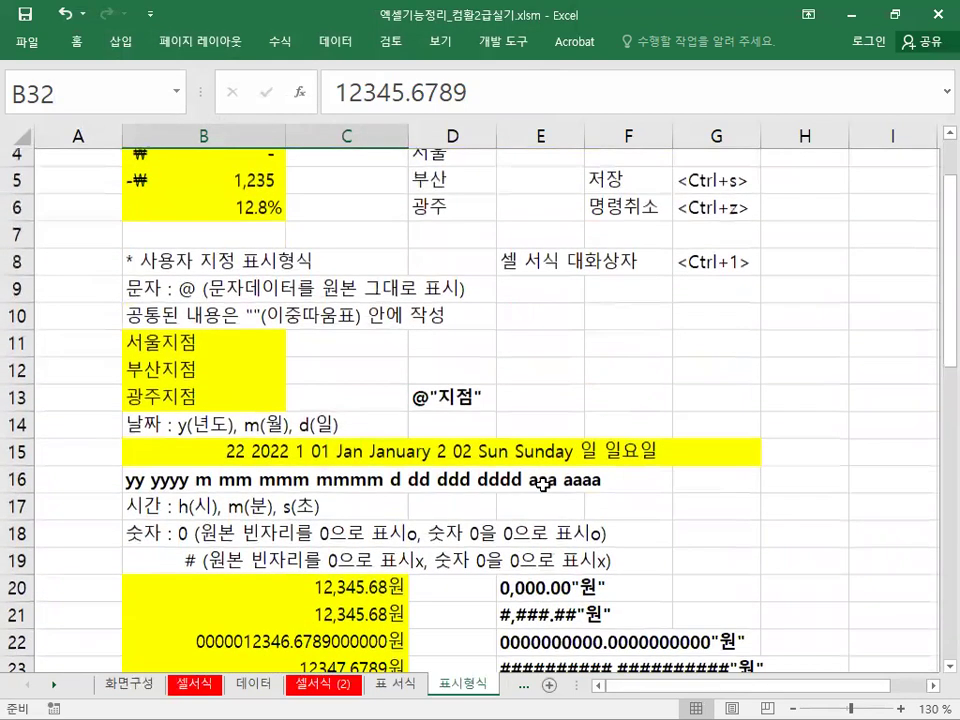
{"action": "scroll", "coordinate": [541, 487], "scroll_direction": "down", "scroll_amount": 2}
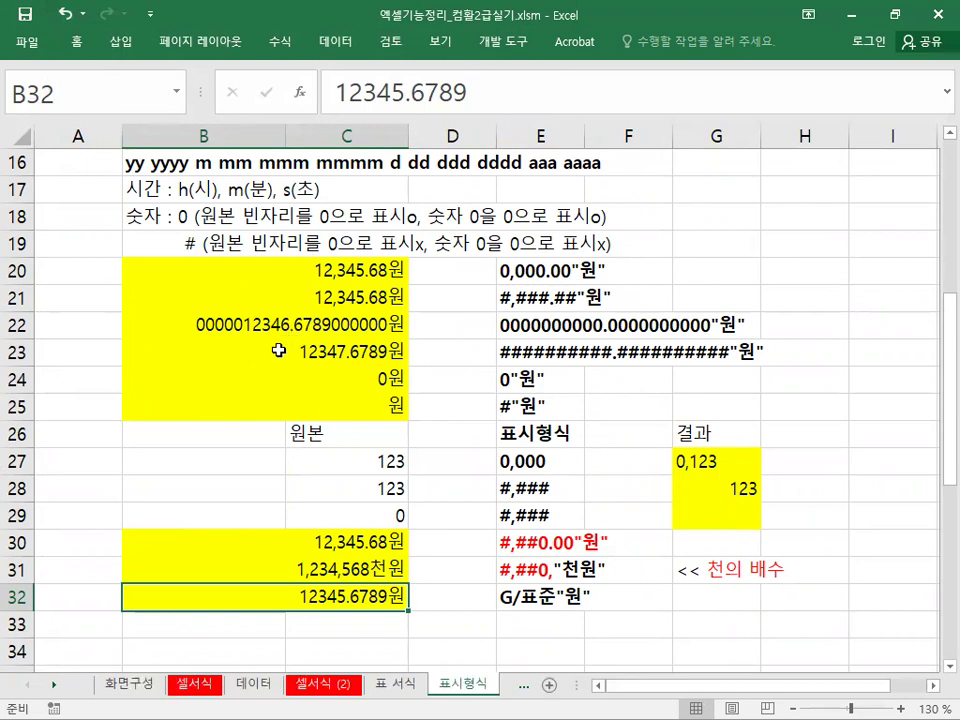
{"action": "left_click", "coordinate": [261, 381]}
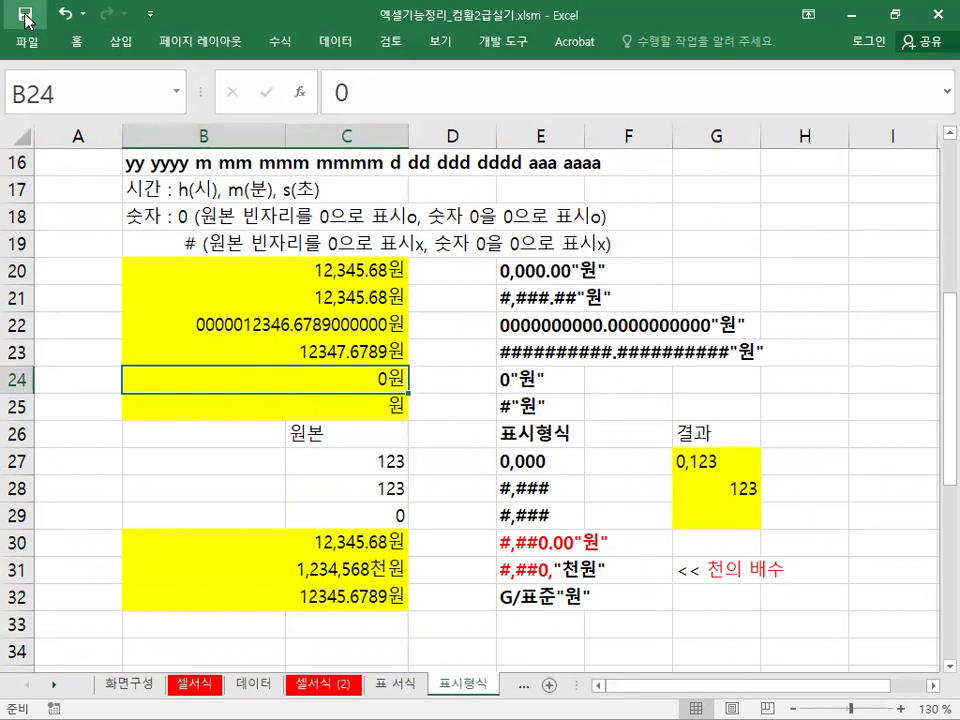
Step: Save the workbook 엑셀기능정리_컴활2급실기.xlsm
{"action": "left_click", "coordinate": [54, 685]}
{"action": "left_click", "coordinate": [54, 685]}
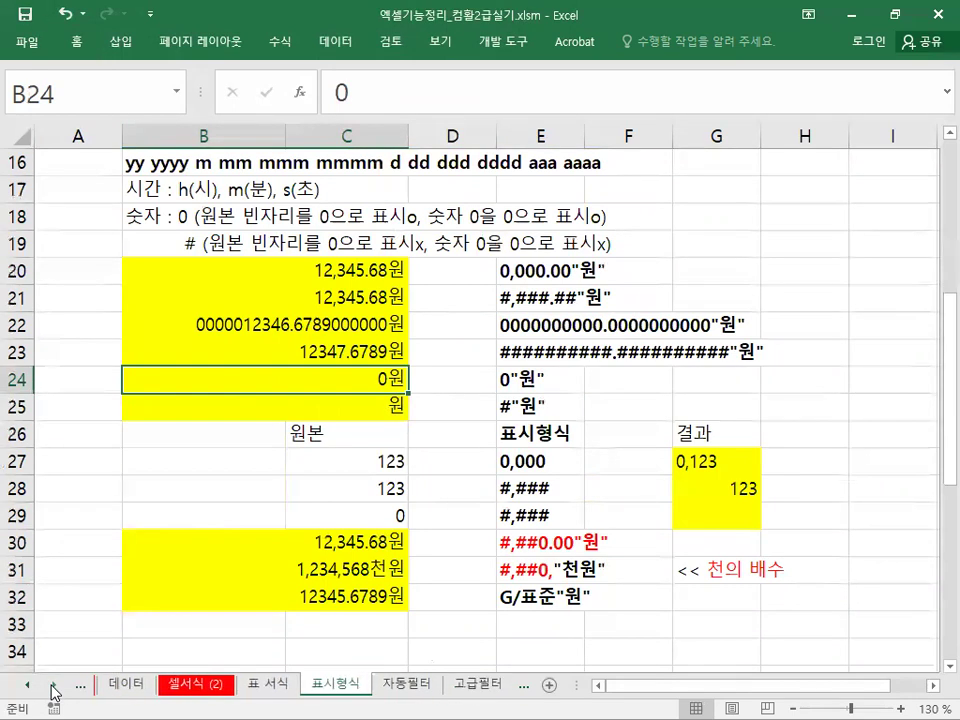
{"action": "left_click", "coordinate": [25, 17]}
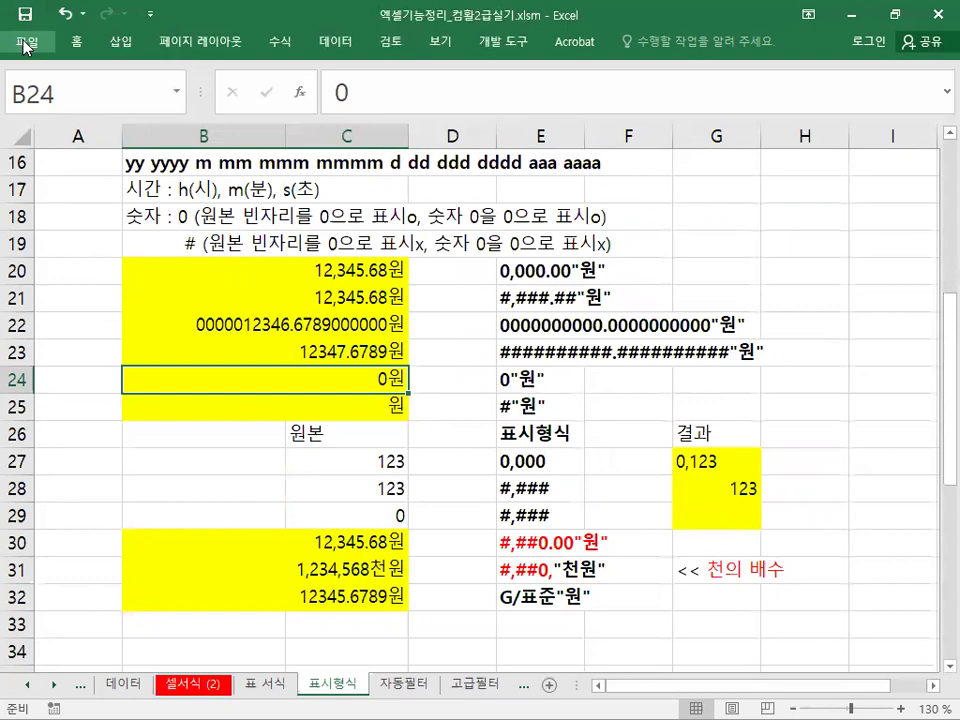
Step: Open 기본작업-2.xlsx from the 이론 folder and enable editing
{"action": "left_click", "coordinate": [25, 42]}
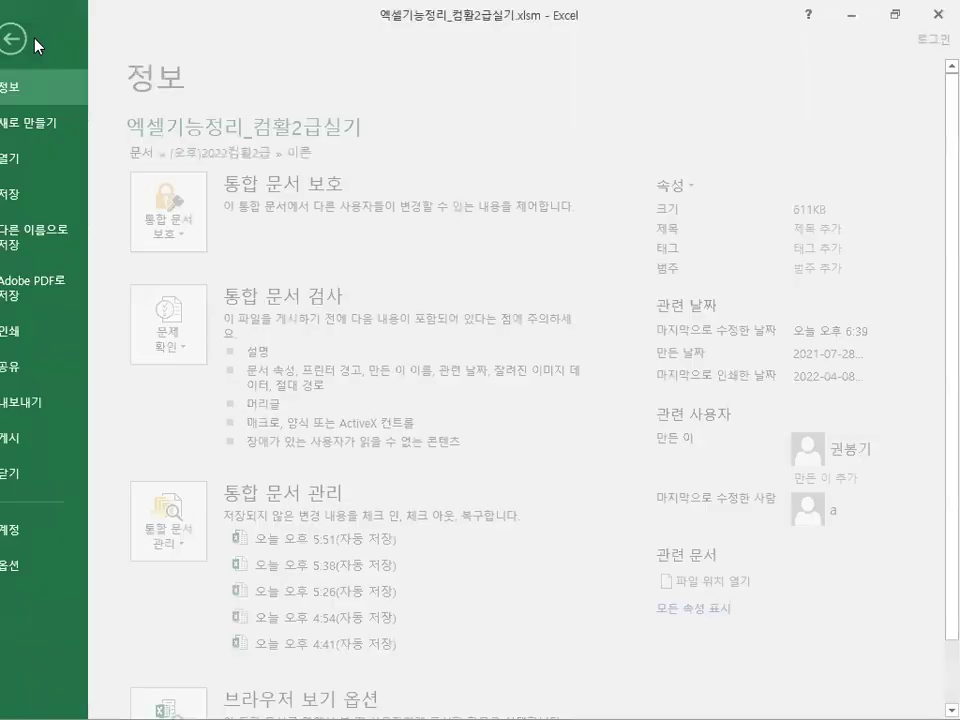
{"action": "left_click", "coordinate": [29, 160]}
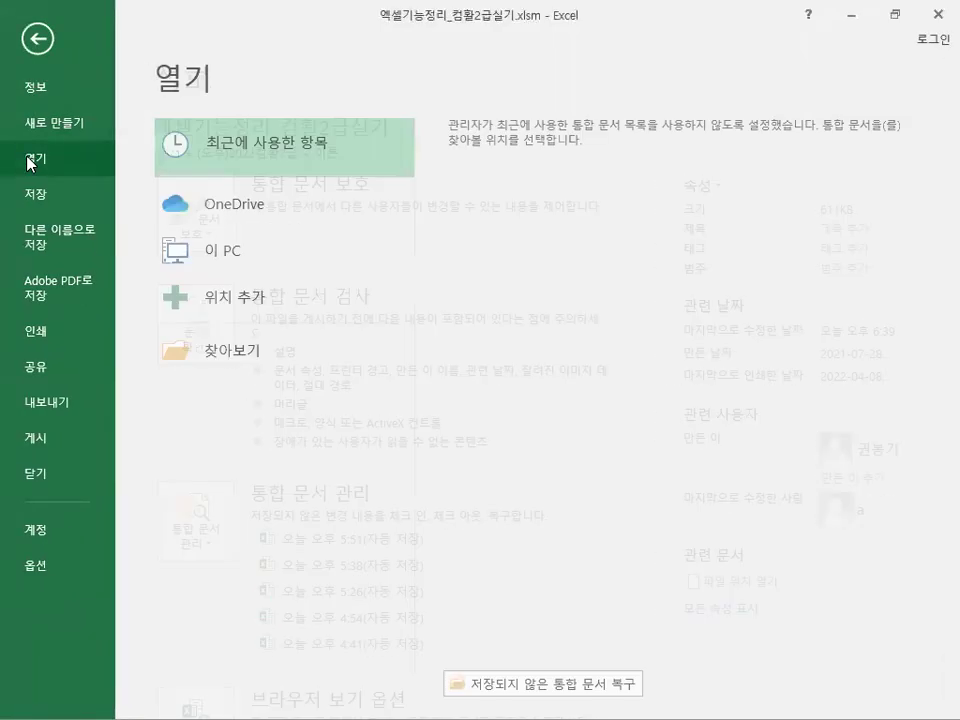
{"action": "left_click", "coordinate": [180, 348]}
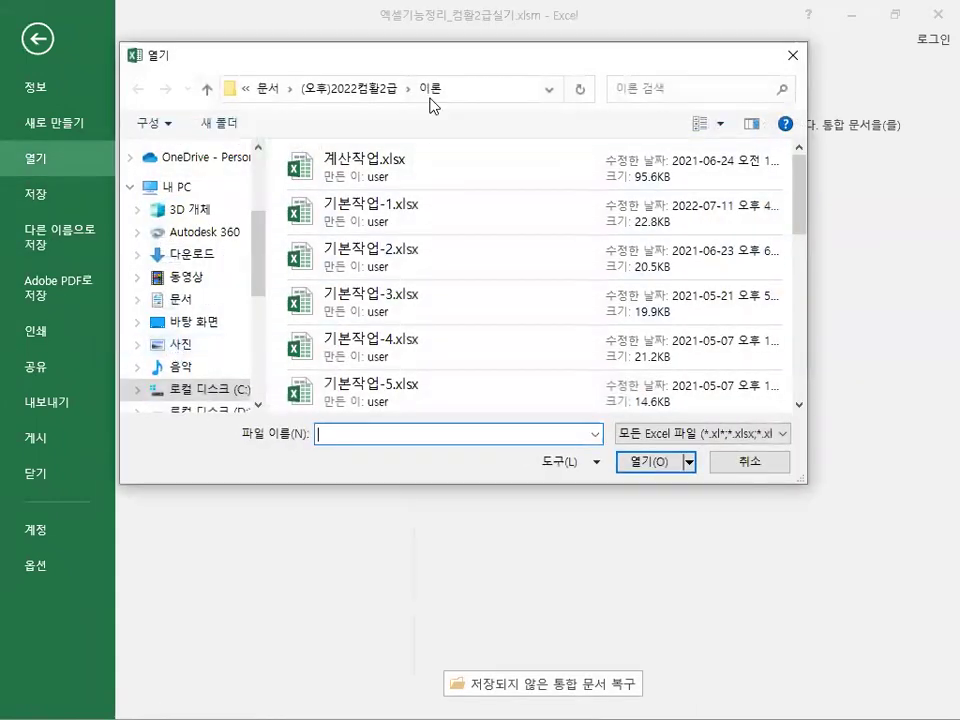
{"action": "left_click", "coordinate": [380, 264]}
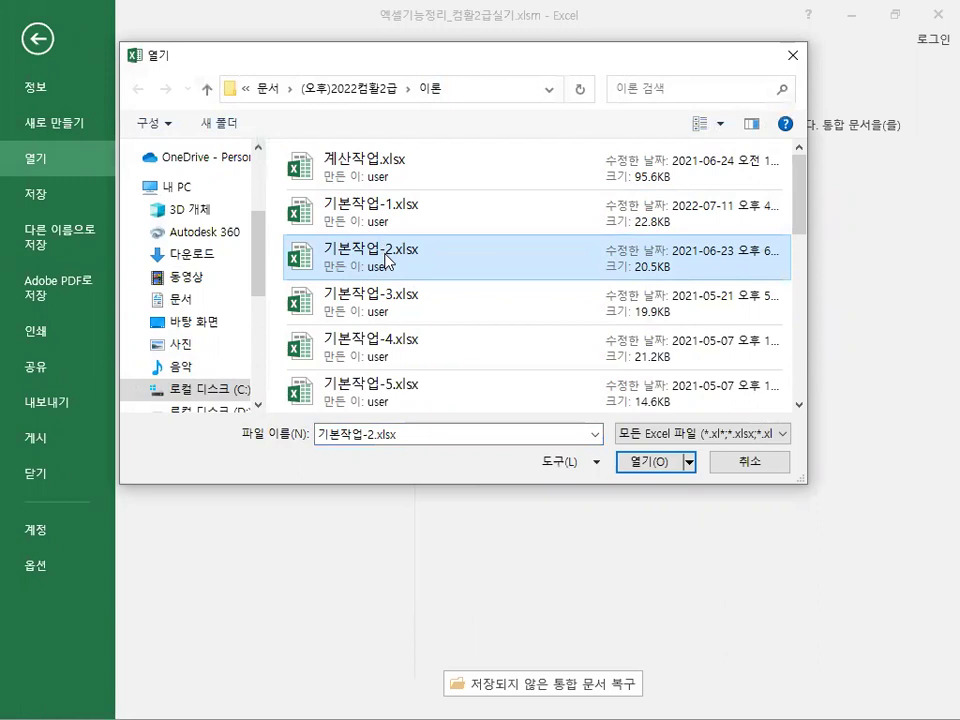
{"action": "left_click", "coordinate": [655, 462]}
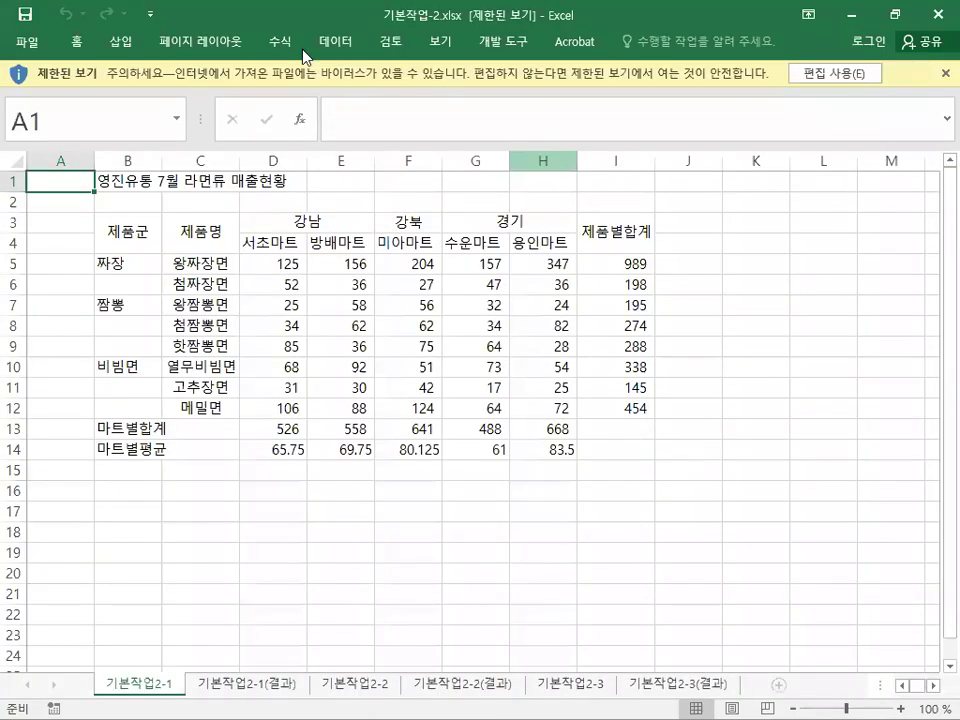
{"action": "left_click", "coordinate": [808, 74]}
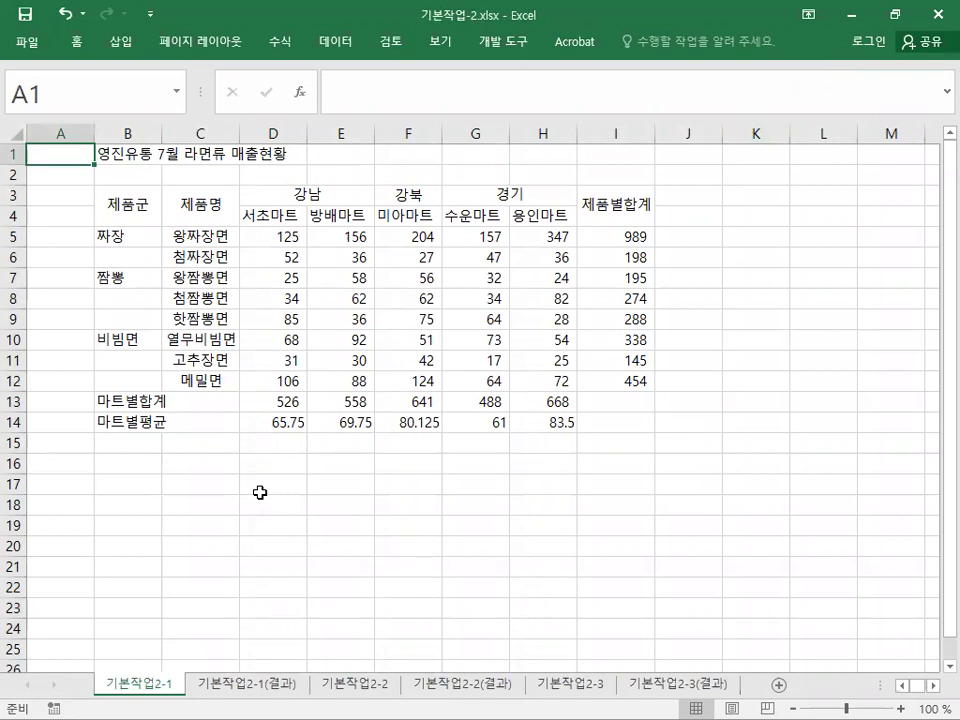
Step: Enter the note 교재27페이지 in cell B2 of the 기본작업2-1 sheet
{"action": "scroll", "coordinate": [260, 492], "scroll_direction": "up", "scroll_amount": 3, "text": "ctrl"}
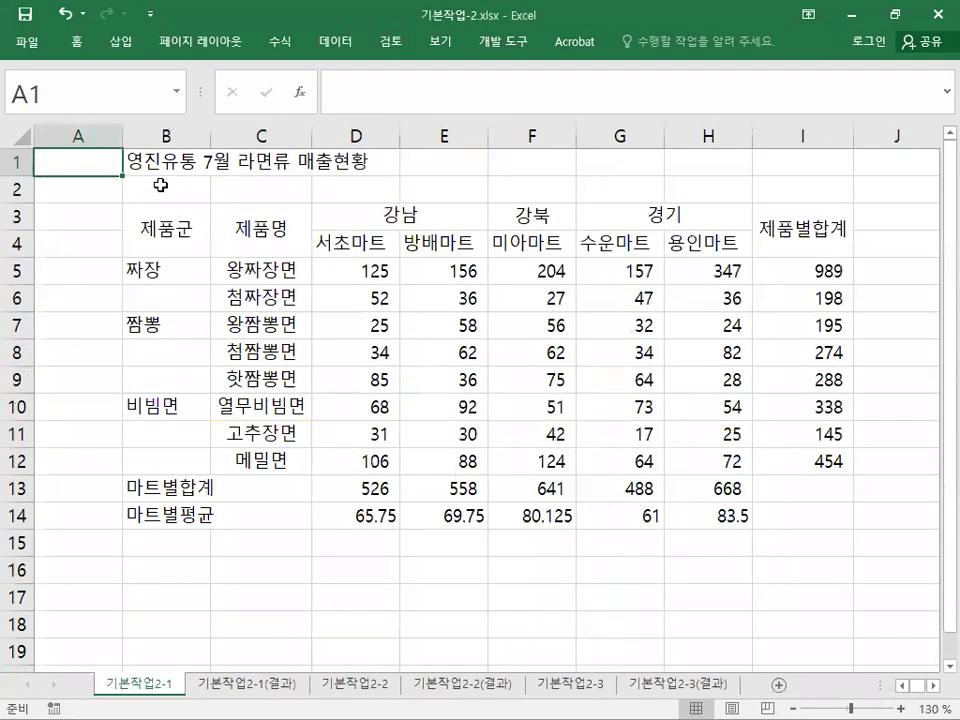
{"action": "left_click", "coordinate": [160, 185]}
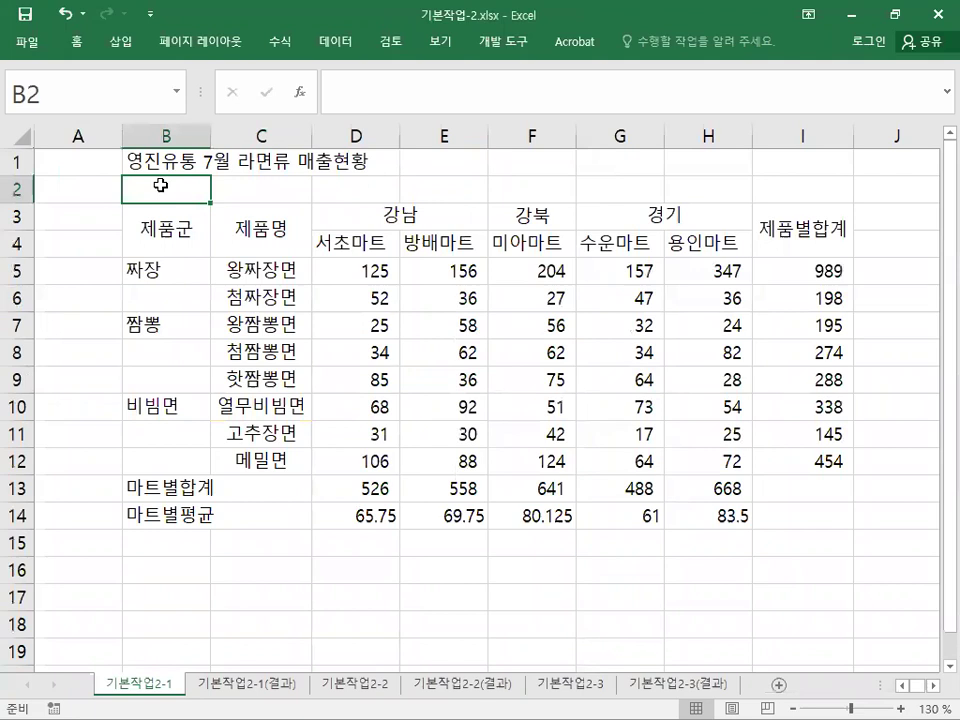
{"action": "type", "text": "교"}
{"action": "type", "text": "27페ㅓ이지"}
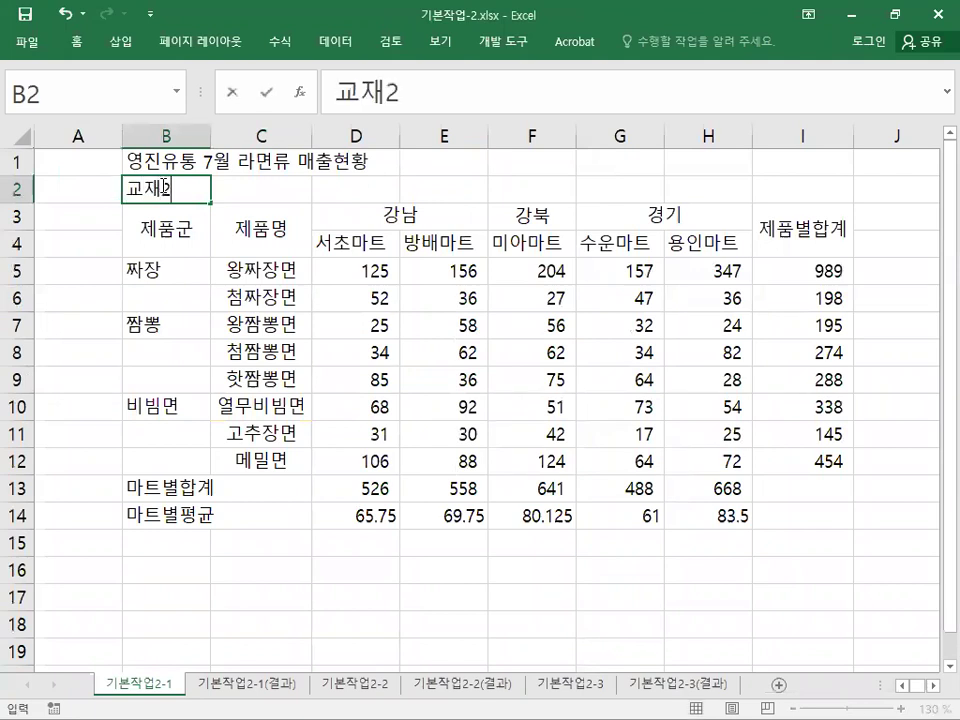
{"action": "key", "text": "BackSpace"}
{"action": "key", "text": "BackSpace"}
{"action": "key", "text": "BackSpace"}
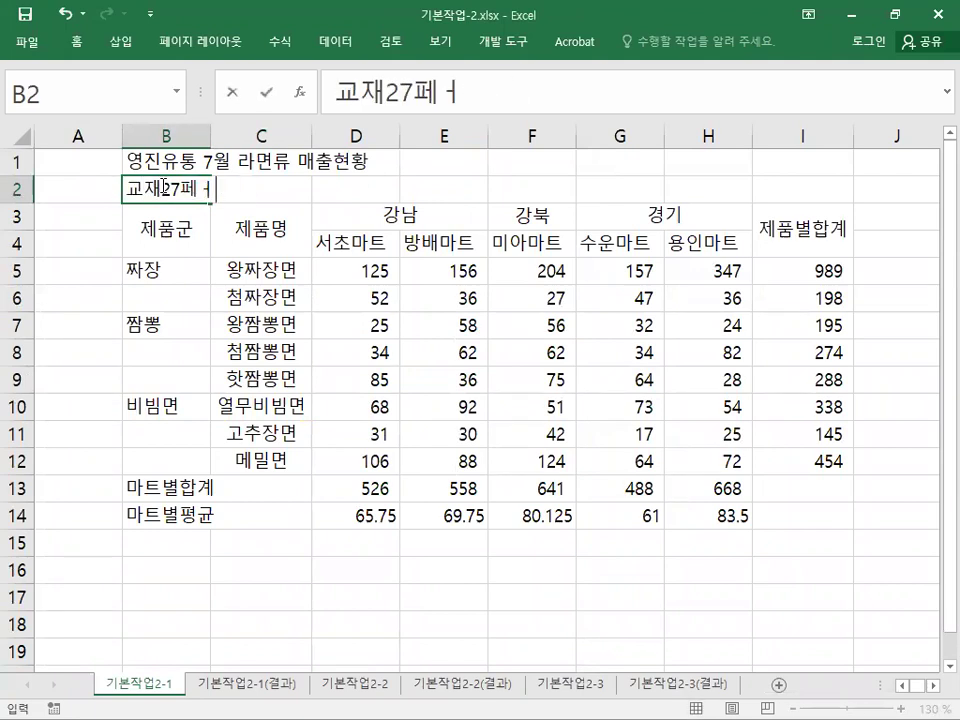
{"action": "key", "text": "BackSpace"}
{"action": "type", "text": "이지"}
{"action": "key", "text": "Return"}
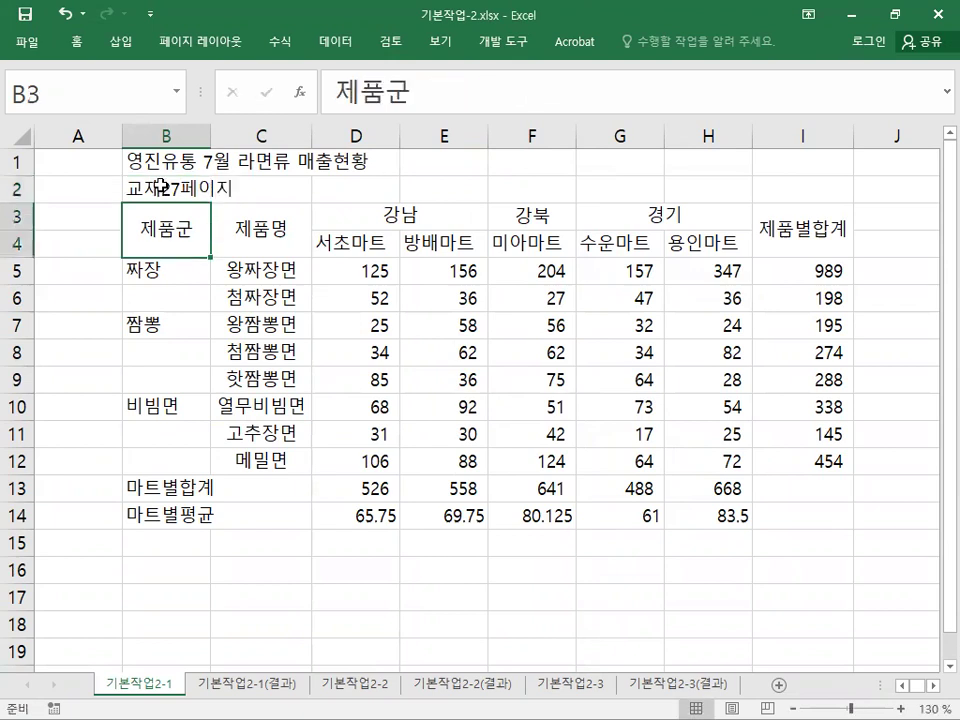
Step: Color the 교재27페이지 note in B2 red
{"action": "right_click", "coordinate": [160, 186]}
{"action": "left_click", "coordinate": [266, 157]}
{"action": "left_click", "coordinate": [93, 176]}
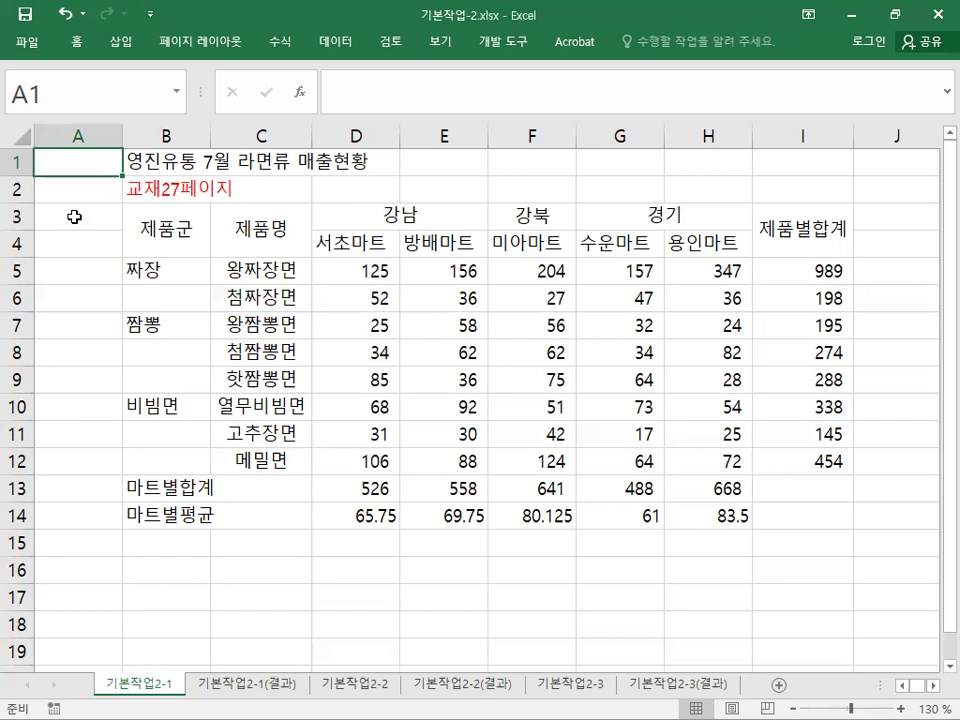
{"action": "left_click", "coordinate": [183, 240]}
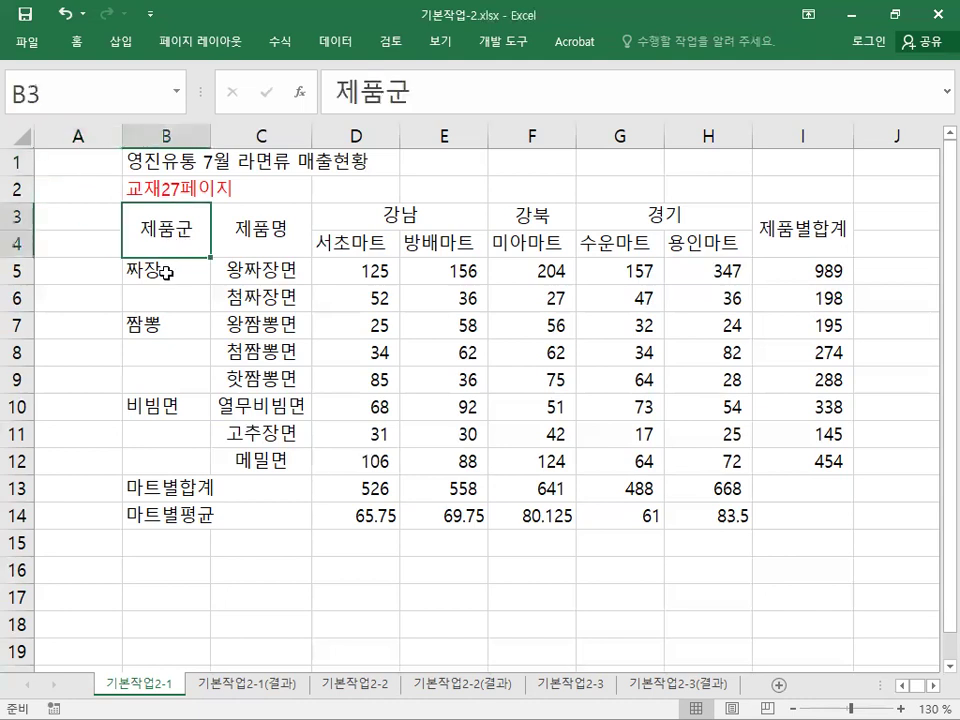
{"action": "left_click_drag", "start_coordinate": [166, 272], "coordinate": [162, 296]}
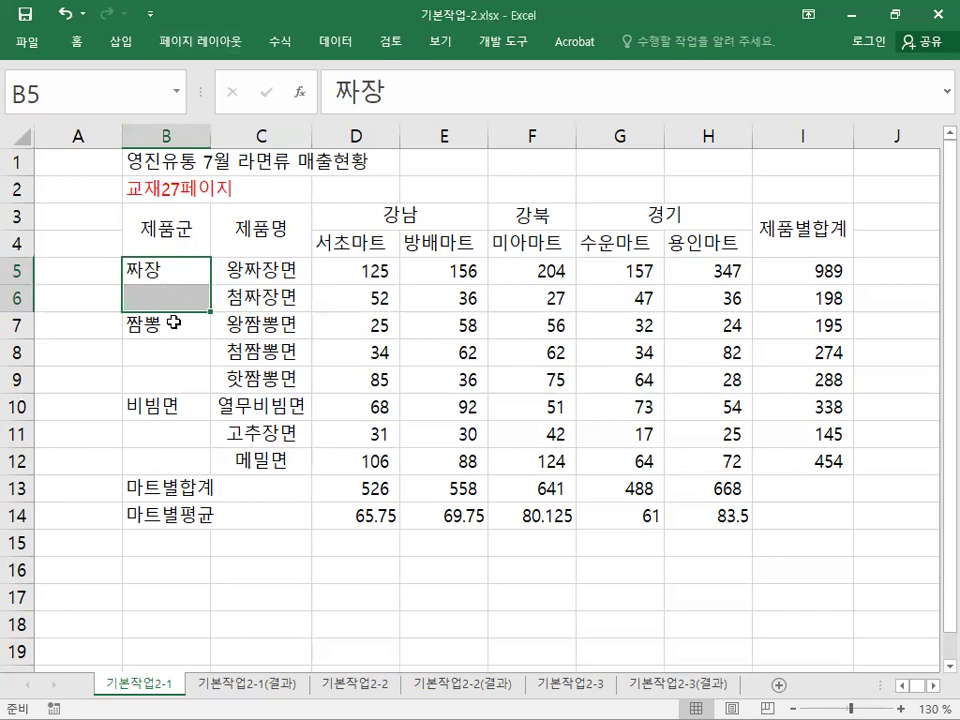
{"action": "left_click_drag", "start_coordinate": [158, 325], "coordinate": [240, 521], "text": "ctrl"}
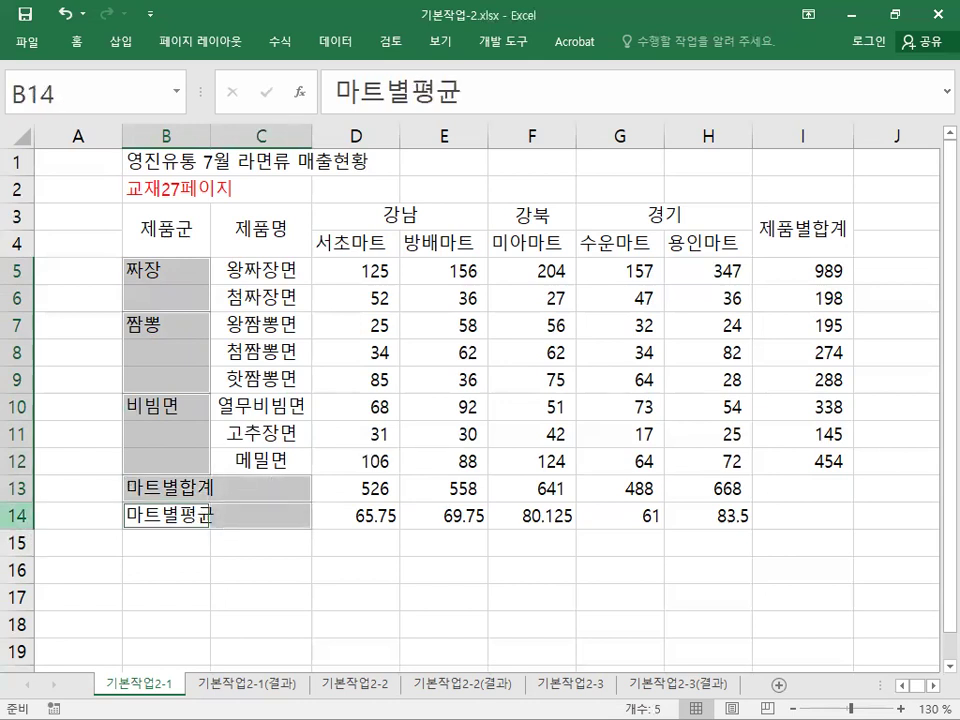
{"action": "left_click", "coordinate": [119, 380]}
Step: Merge and center each of the ranges B5:B6, B7:B9, B10:B12, B13:C13 and B14:C14
{"action": "left_click_drag", "start_coordinate": [141, 274], "coordinate": [155, 302]}
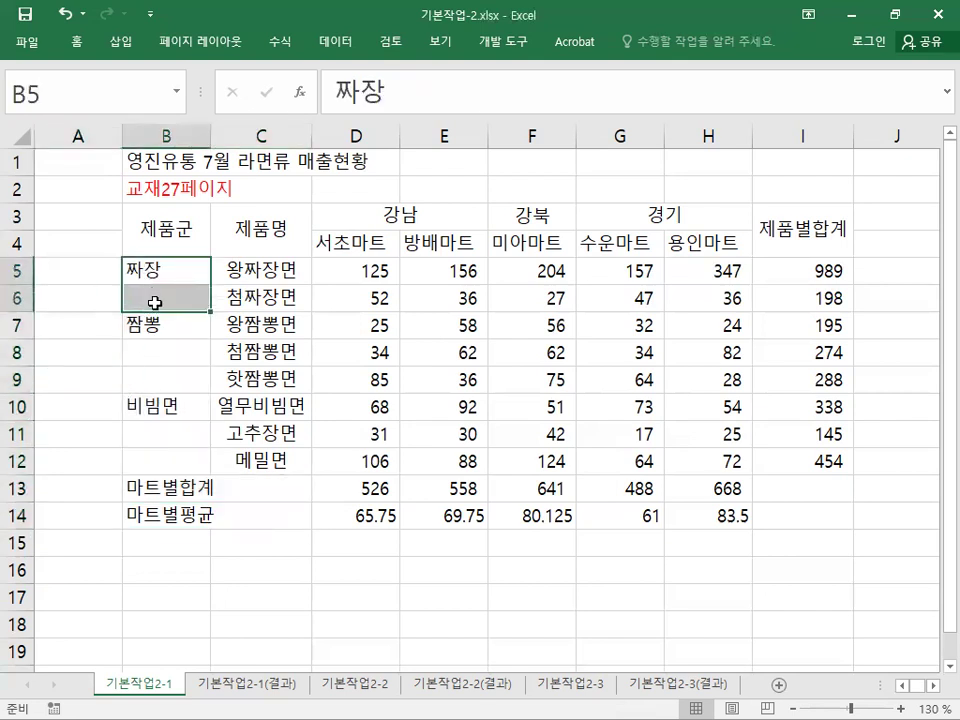
{"action": "left_click_drag", "start_coordinate": [169, 319], "coordinate": [155, 348], "text": "ctrl"}
{"action": "left_click_drag", "start_coordinate": [161, 272], "coordinate": [229, 510]}
{"action": "double_click", "coordinate": [85, 43]}
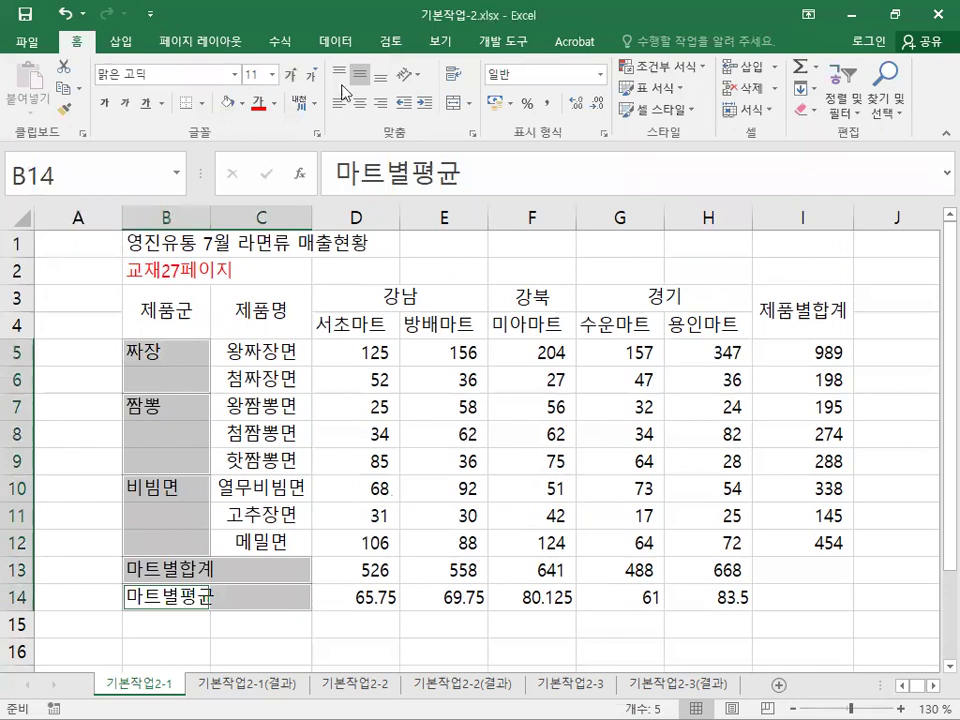
{"action": "left_click", "coordinate": [453, 104]}
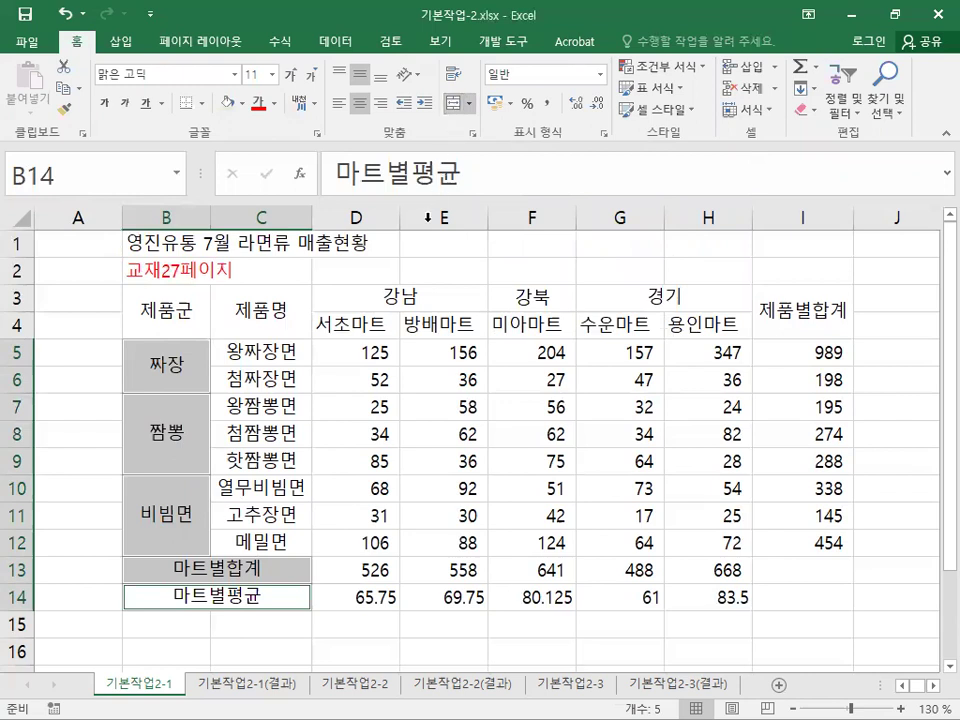
Step: Center the store names in D4:H4 horizontally
{"action": "left_click_drag", "start_coordinate": [352, 323], "coordinate": [700, 325]}
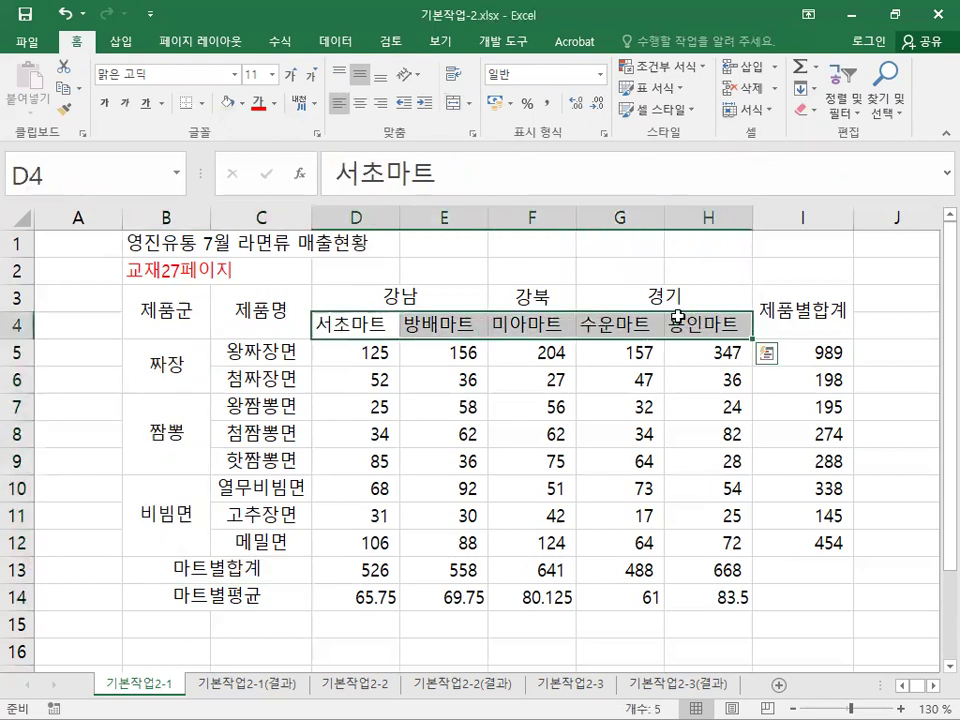
{"action": "left_click", "coordinate": [354, 108]}
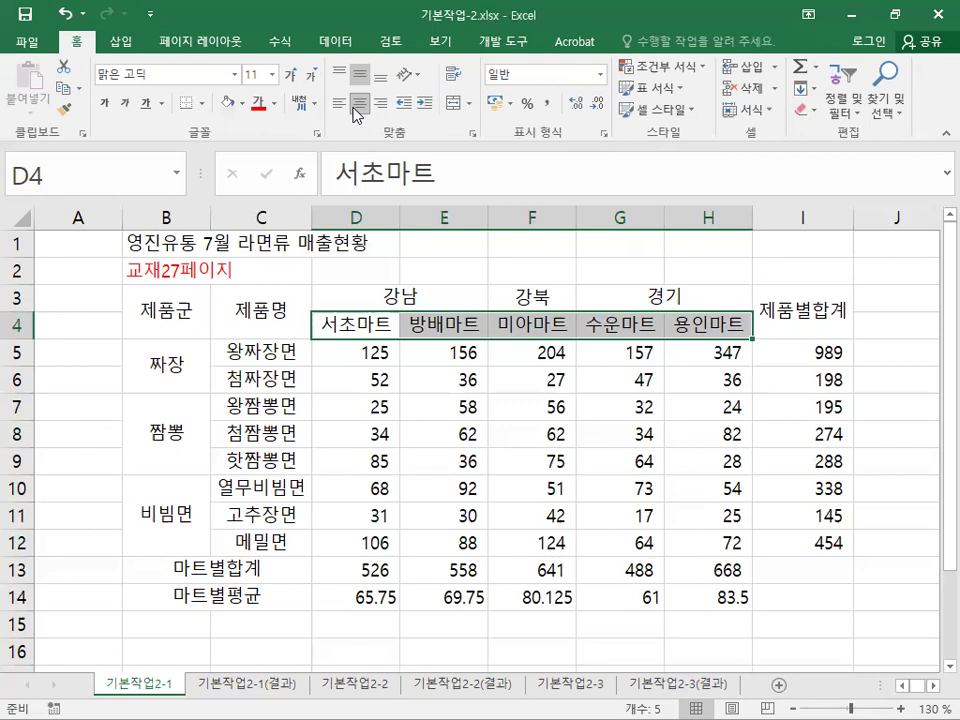
{"action": "left_click", "coordinate": [318, 132]}
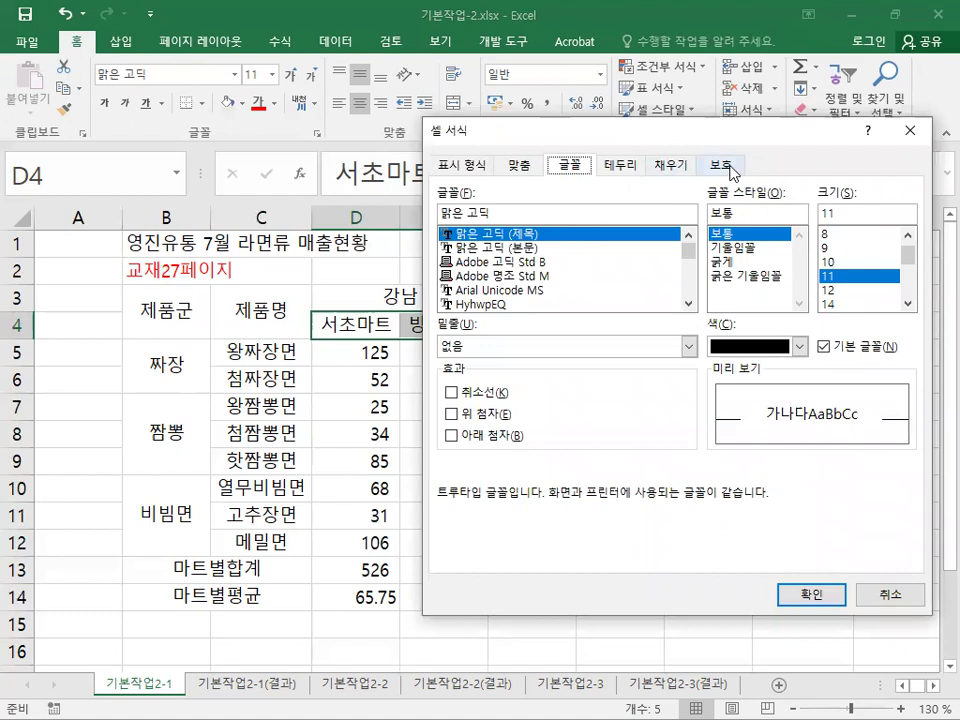
{"action": "left_click_drag", "start_coordinate": [671, 140], "coordinate": [528, 173]}
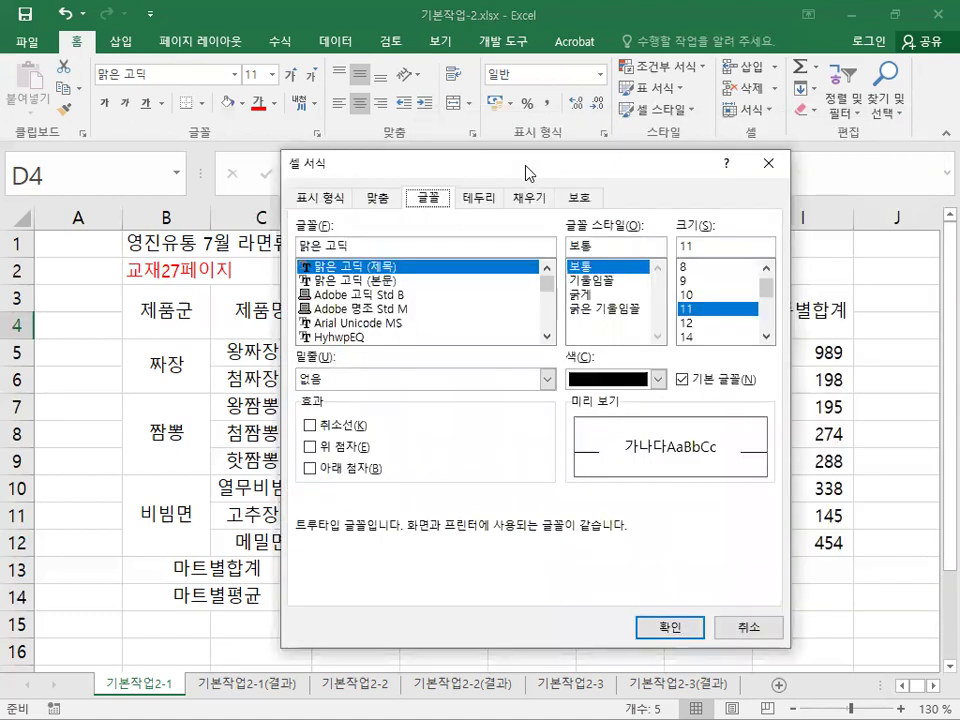
{"action": "left_click", "coordinate": [768, 170]}
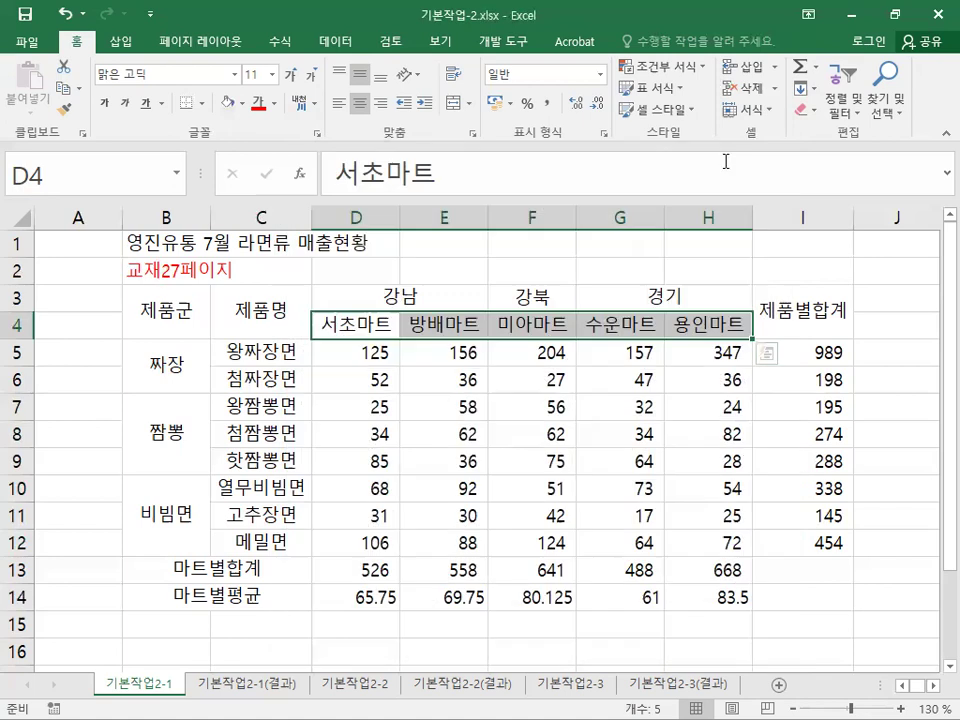
Step: Make the store names in D4:H4 bold on a standard orange fill and save the workbook
{"action": "left_click", "coordinate": [105, 104]}
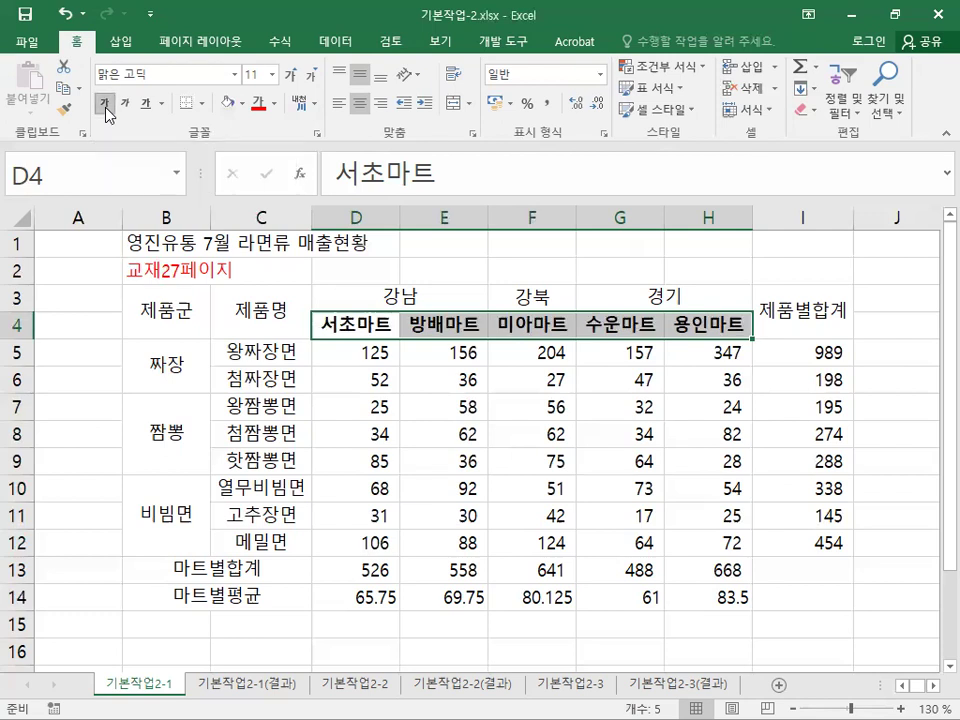
{"action": "left_click", "coordinate": [240, 106]}
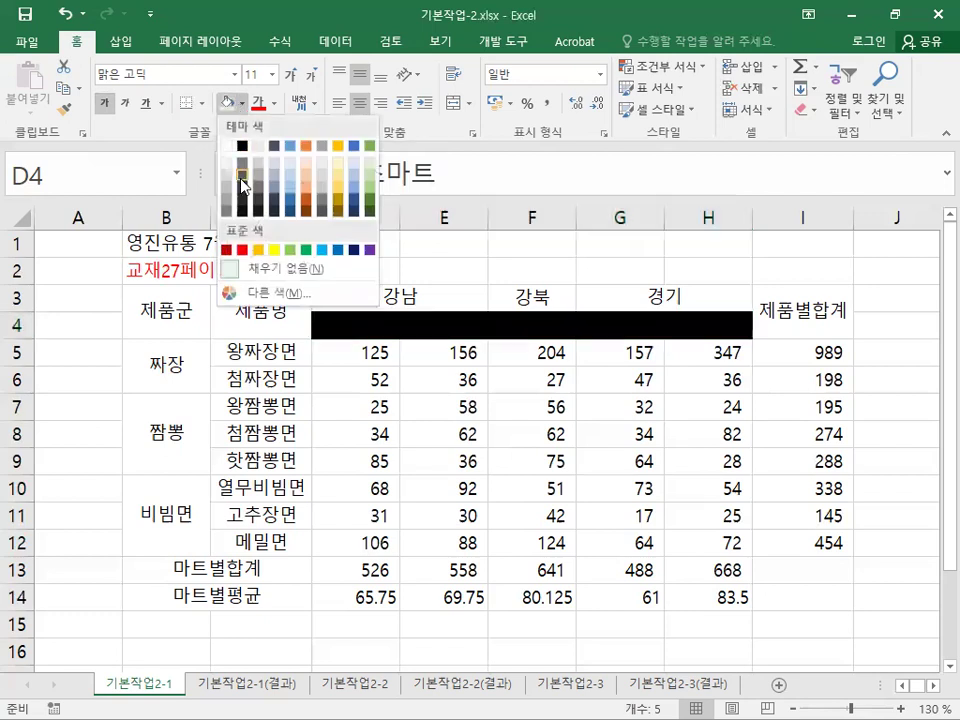
{"action": "left_click", "coordinate": [258, 250]}
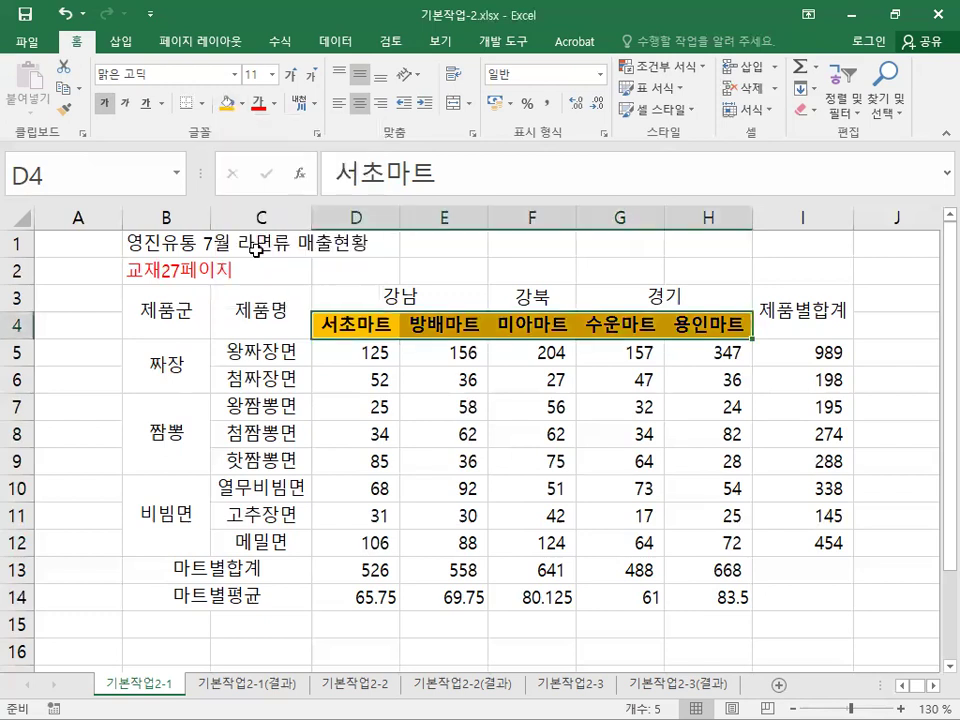
{"action": "left_click", "coordinate": [24, 16]}
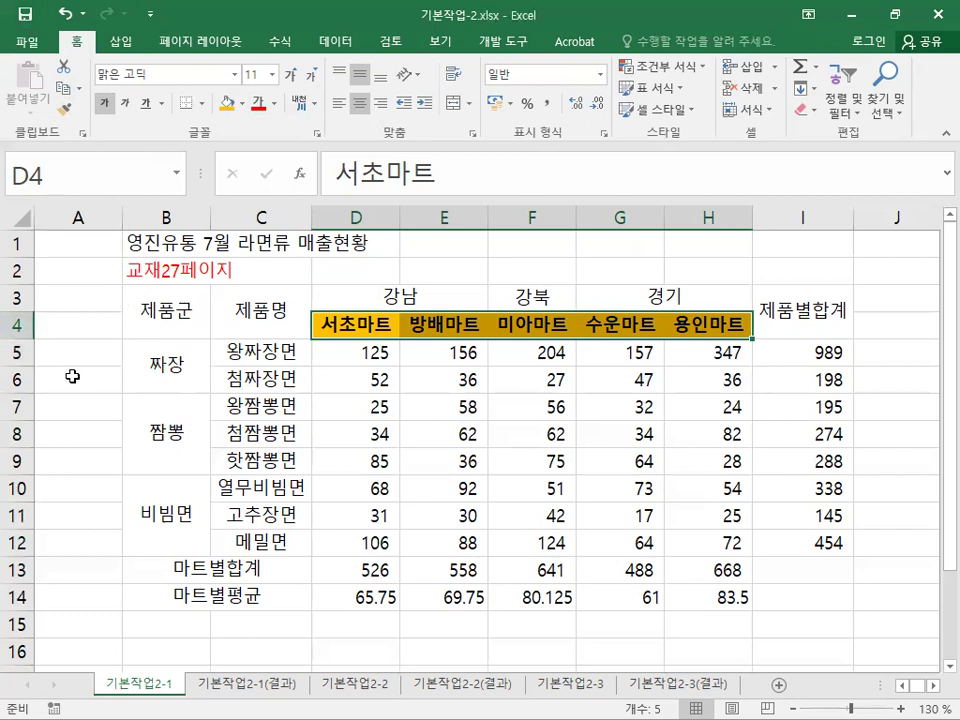
Step: Apply the custom number format #,##0"개" to D5:H12, keeping a copy of the code, and select cell D2
{"action": "left_click_drag", "start_coordinate": [349, 358], "coordinate": [711, 550]}
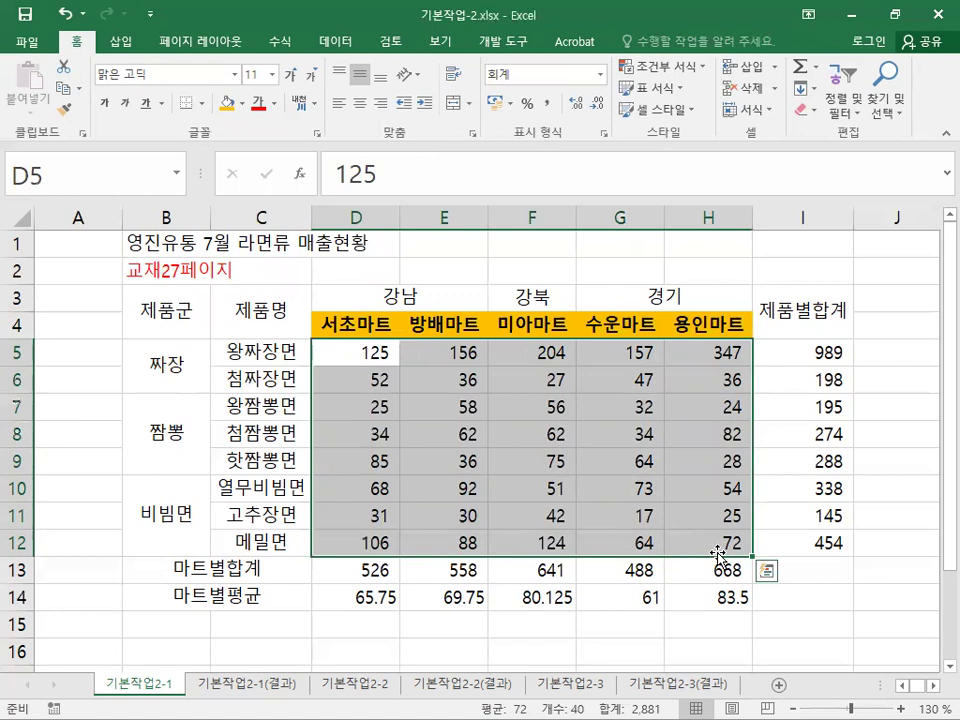
{"action": "left_click", "coordinate": [604, 135]}
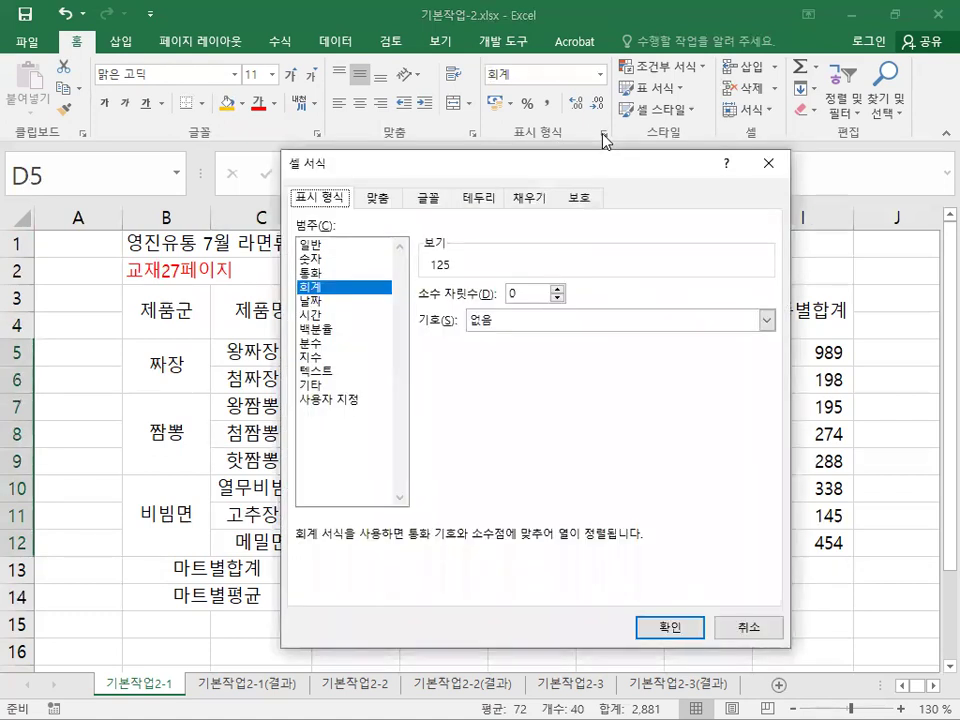
{"action": "left_click", "coordinate": [346, 400]}
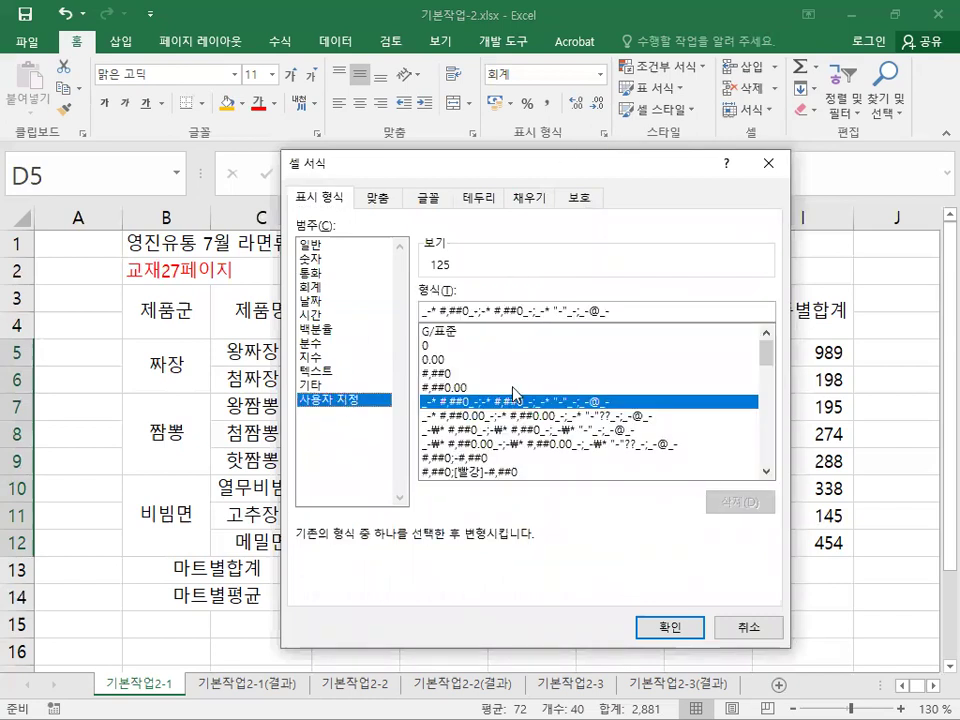
{"action": "key", "text": "Tab"}
{"action": "key", "text": "Delete"}
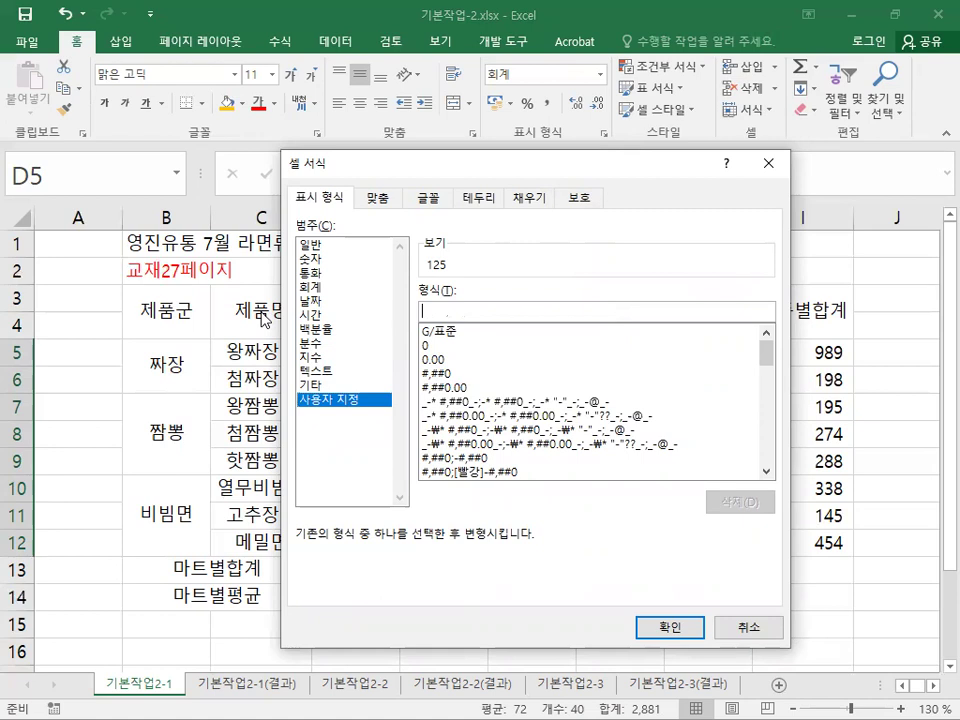
{"action": "type", "text": "#,##0\"개\""}
{"action": "left_click_drag", "start_coordinate": [495, 313], "coordinate": [289, 302]}
{"action": "key", "text": "ctrl+c"}
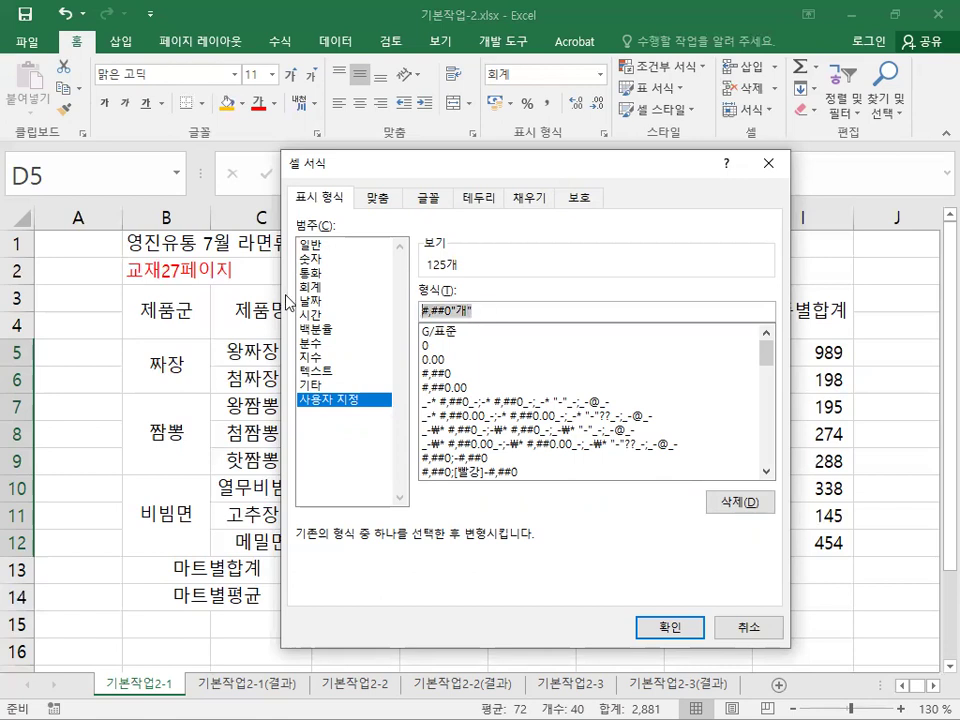
{"action": "left_click", "coordinate": [675, 630]}
{"action": "left_click", "coordinate": [381, 272]}
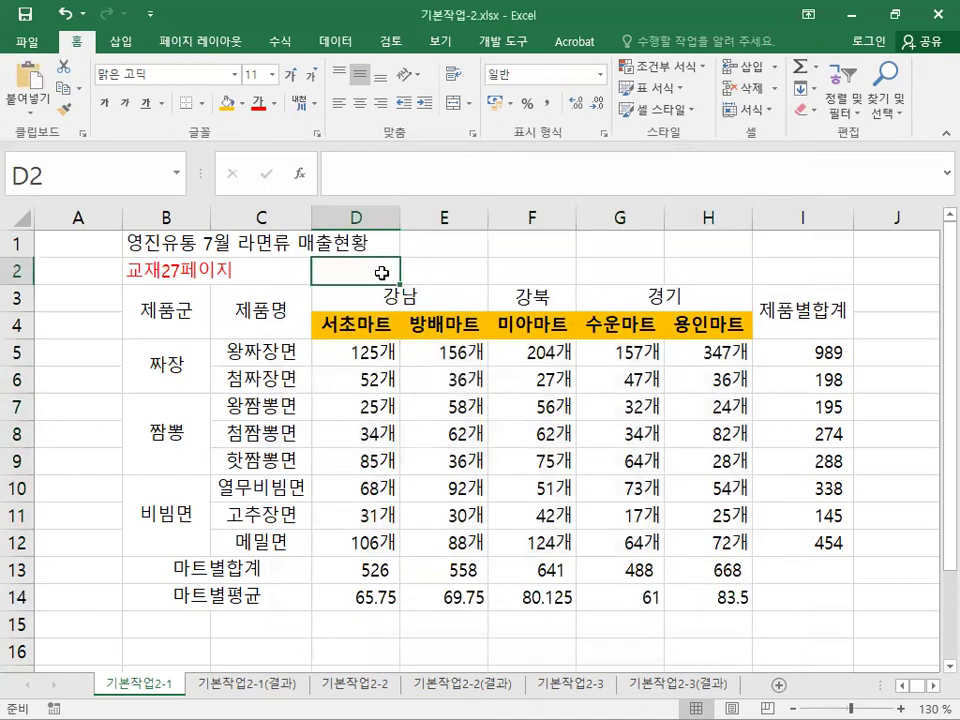
Step: Paste the copied format code #,##0"개" into cell D2 as a note
{"action": "key", "text": "ctrl+v"}
{"action": "left_click", "coordinate": [266, 173]}
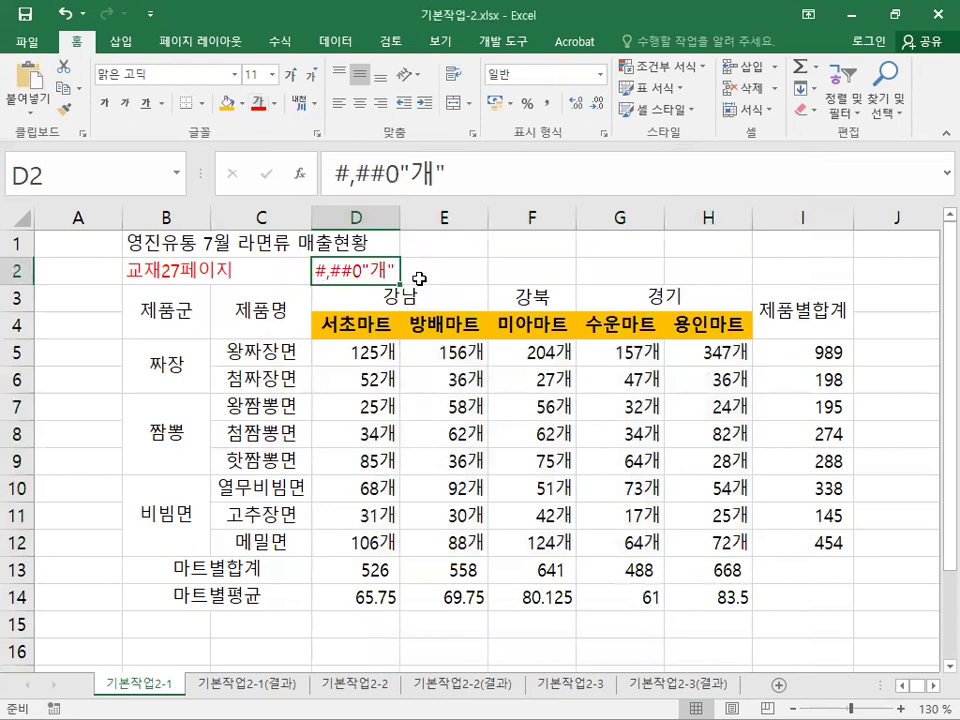
{"action": "left_click", "coordinate": [466, 275]}
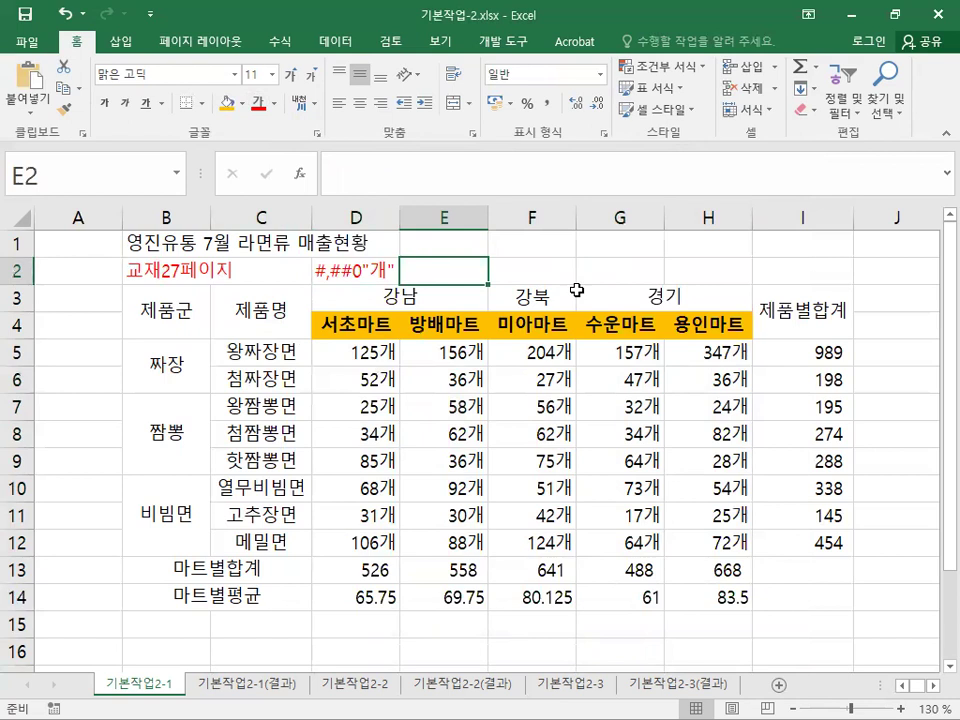
Step: Display the store averages in D14:H14 with two decimal places
{"action": "left_click_drag", "start_coordinate": [349, 600], "coordinate": [706, 597]}
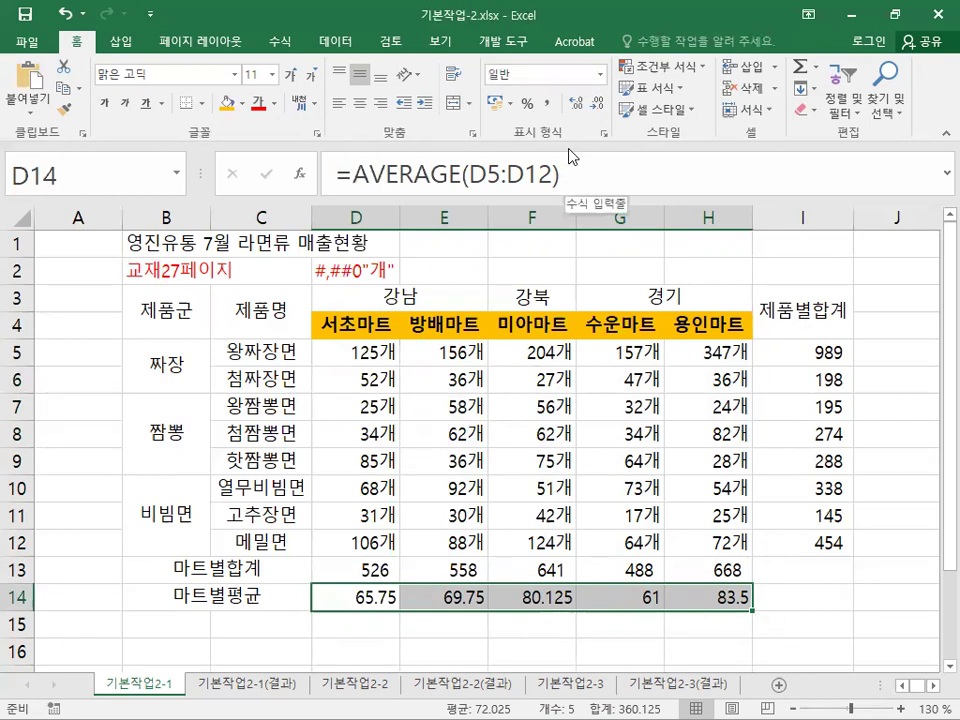
{"action": "left_click", "coordinate": [598, 104]}
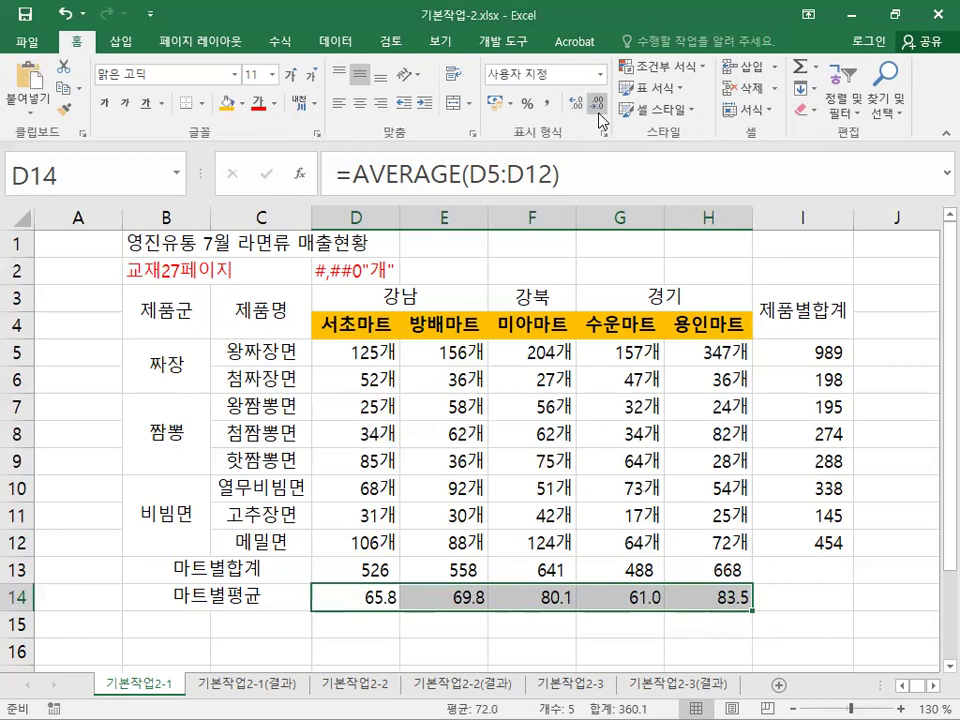
{"action": "left_click", "coordinate": [575, 104]}
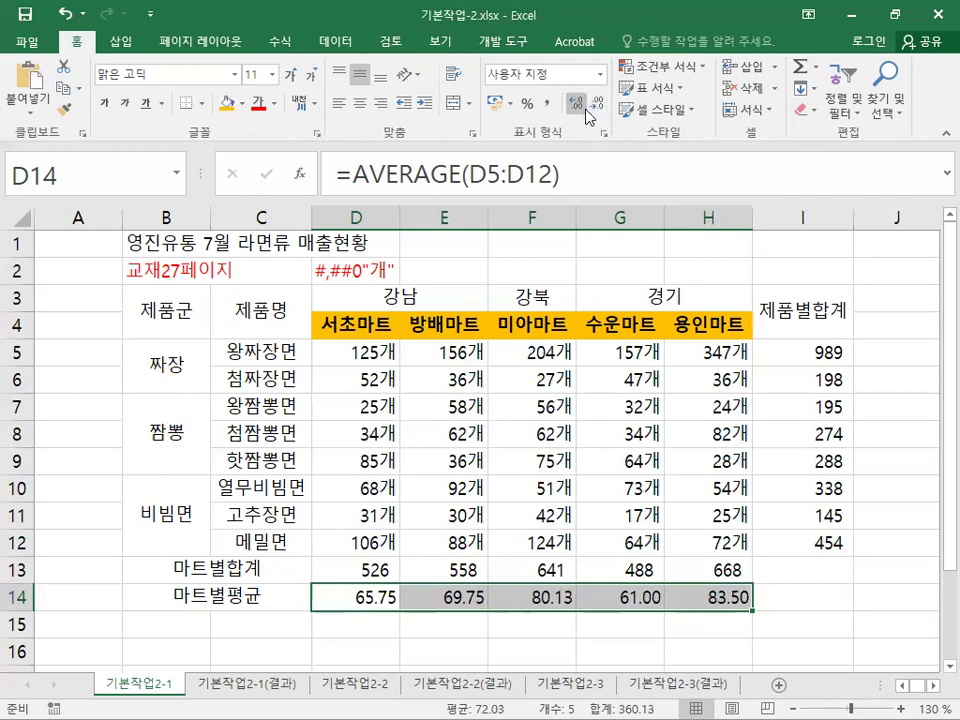
{"action": "left_click", "coordinate": [596, 106]}
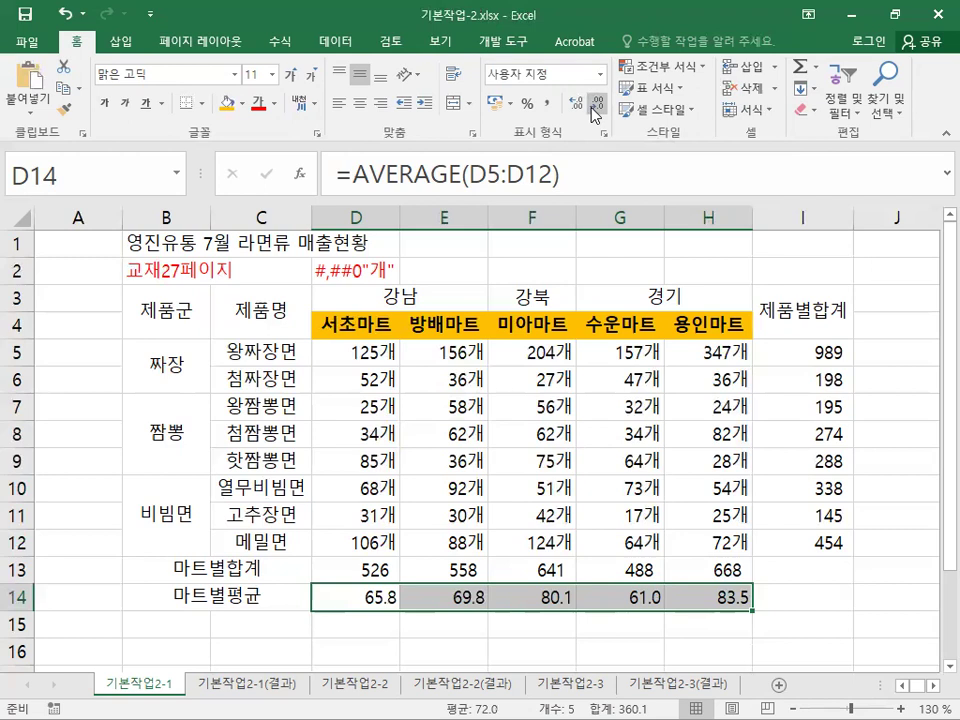
{"action": "left_click", "coordinate": [578, 106]}
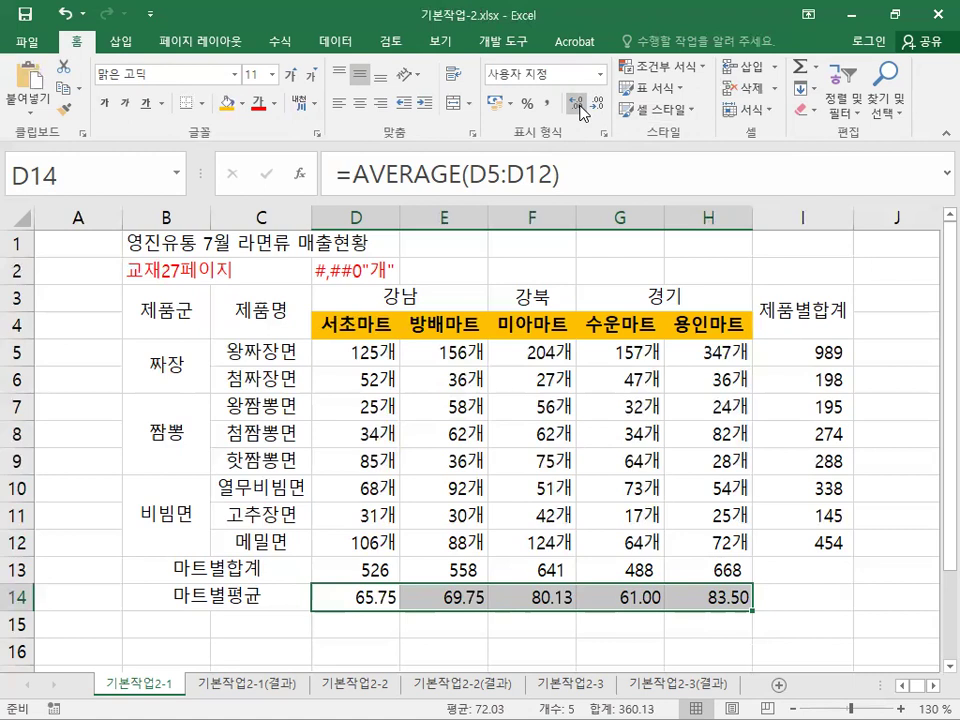
Step: Apply all borders to the table B3:I14 and surround it with a thick outside border
{"action": "left_click_drag", "start_coordinate": [168, 308], "coordinate": [806, 587]}
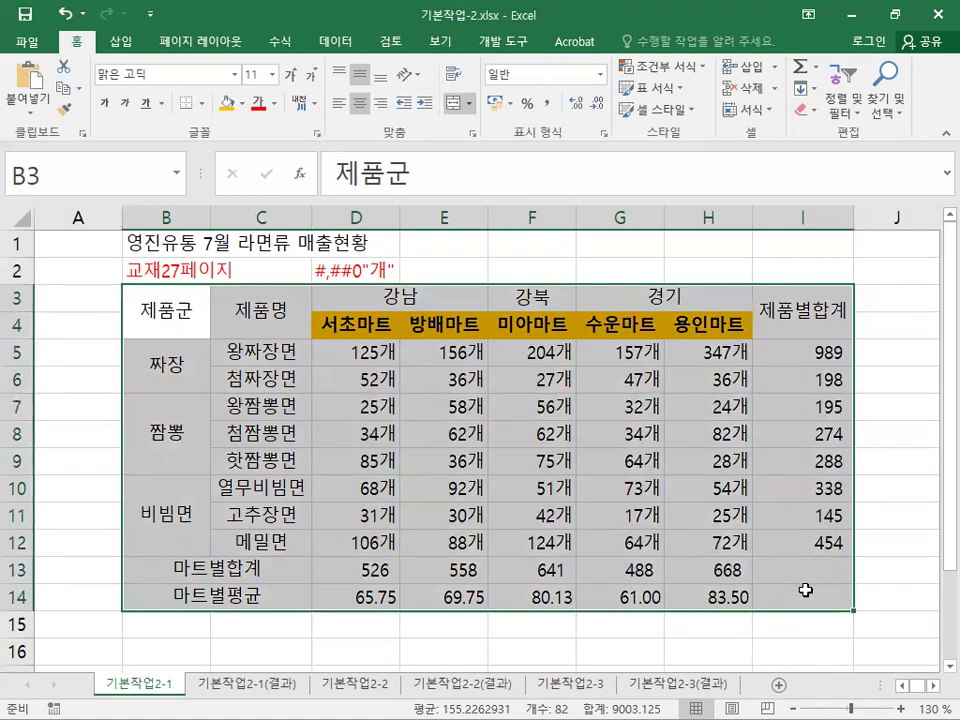
{"action": "left_click", "coordinate": [202, 104]}
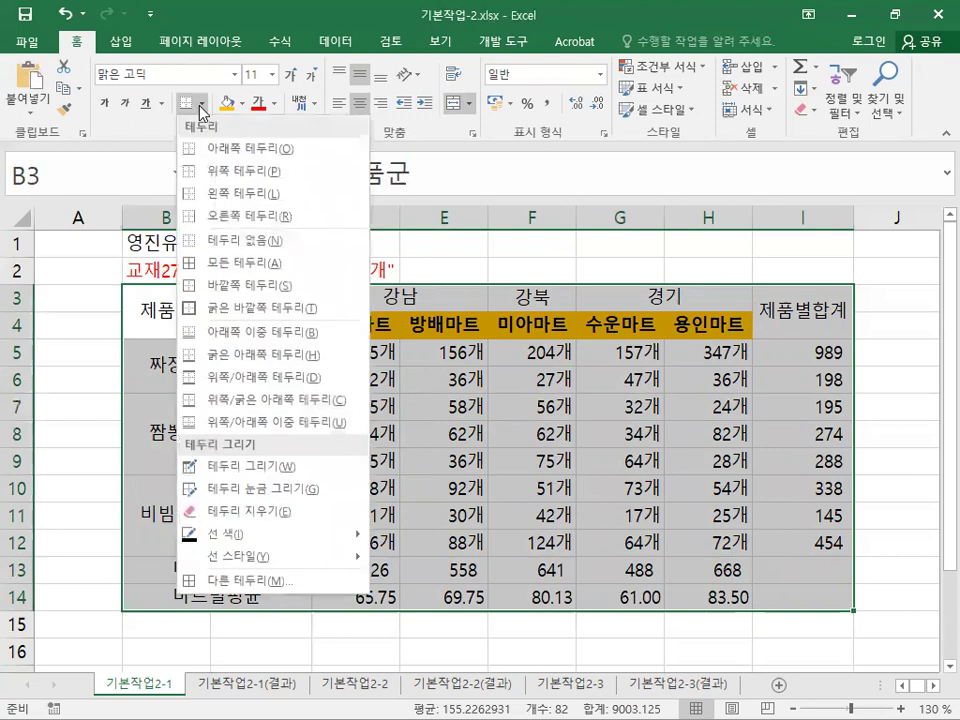
{"action": "left_click", "coordinate": [226, 262]}
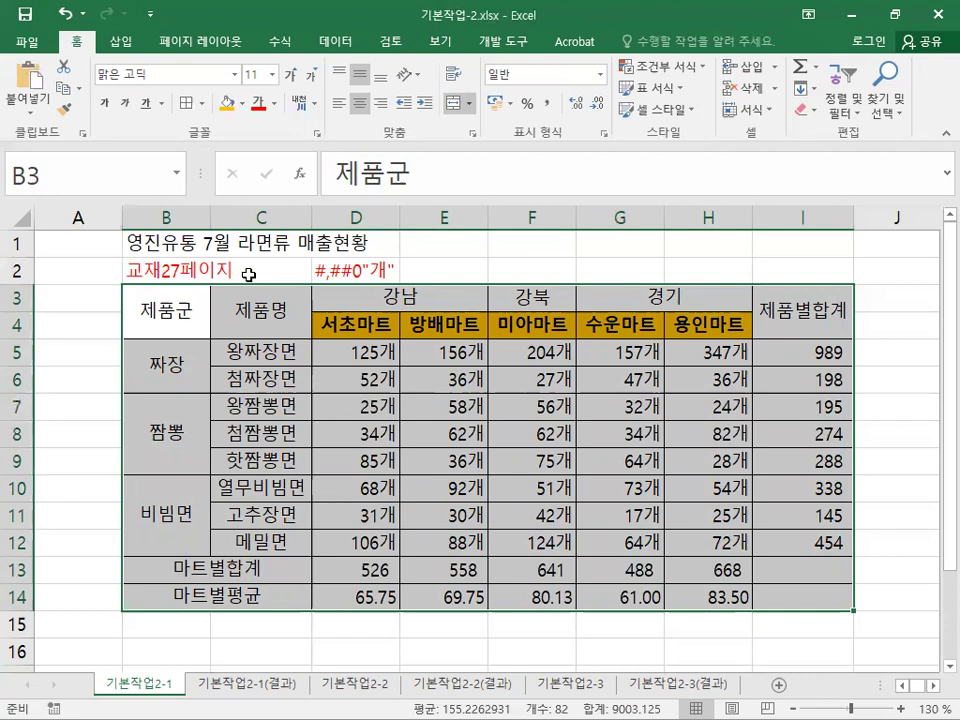
{"action": "left_click", "coordinate": [202, 104]}
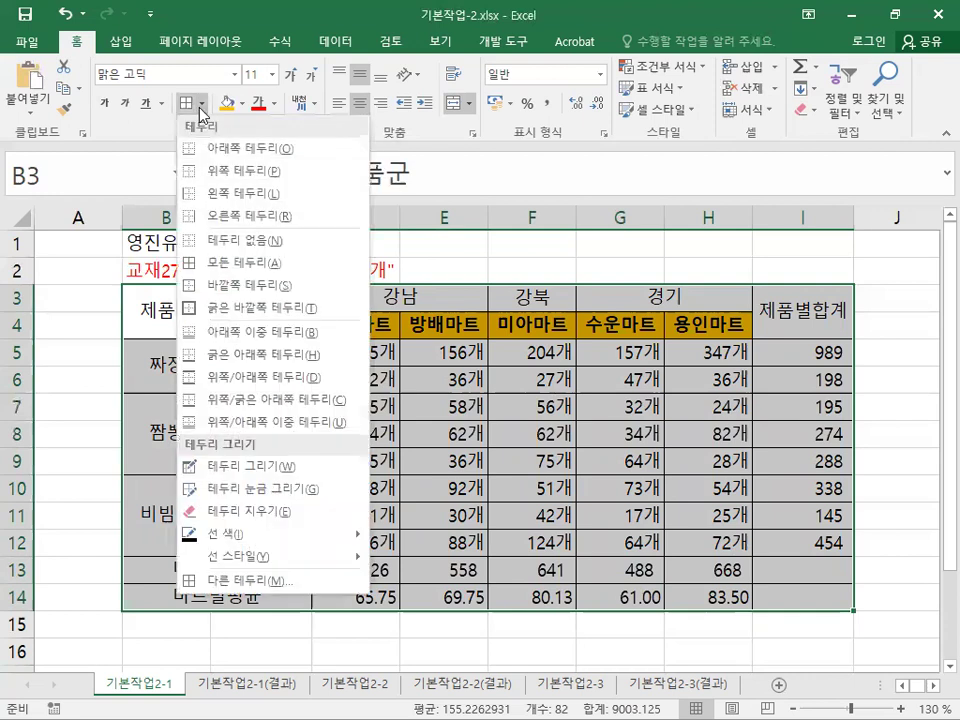
{"action": "left_click", "coordinate": [310, 320]}
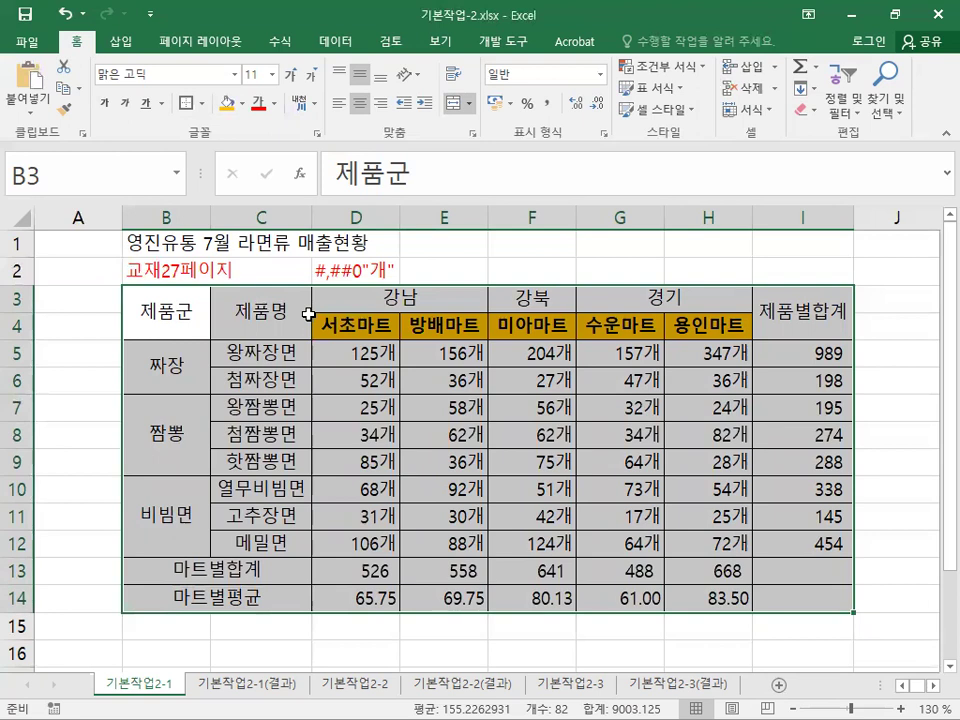
{"action": "left_click", "coordinate": [309, 313]}
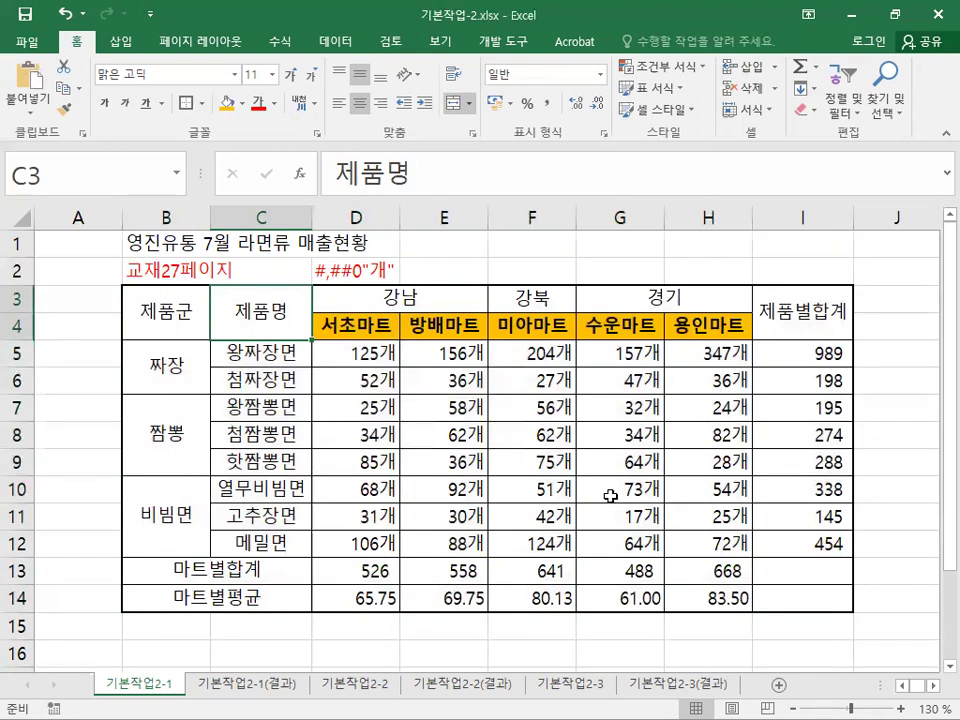
Step: Cross out the empty cells I13:I14 with thin diagonal borders in both directions
{"action": "left_click", "coordinate": [796, 578]}
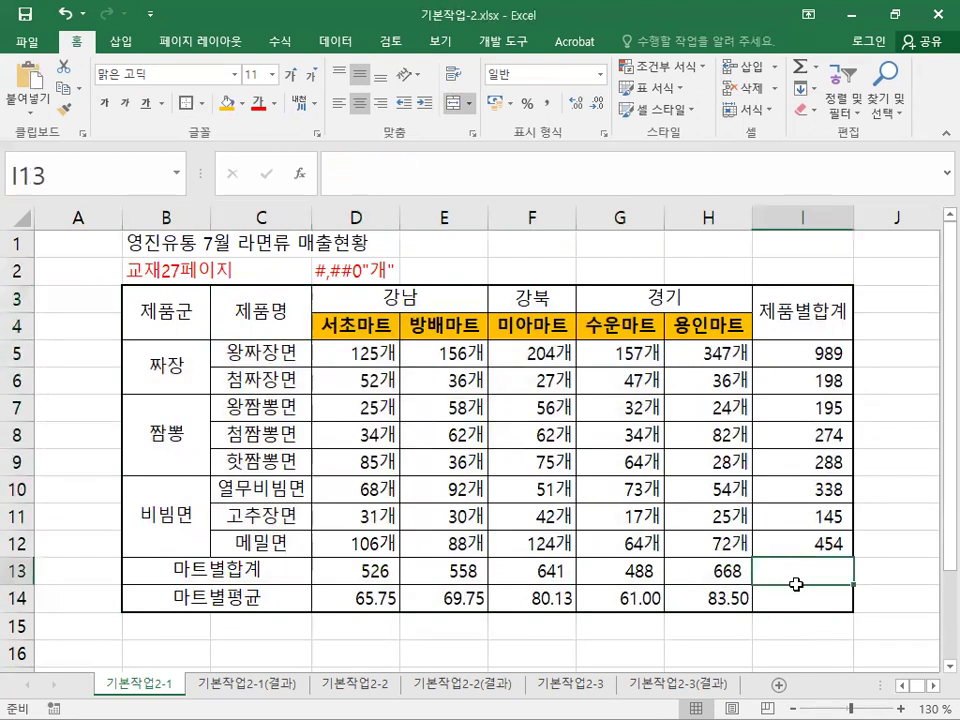
{"action": "left_click_drag", "start_coordinate": [796, 582], "coordinate": [796, 592]}
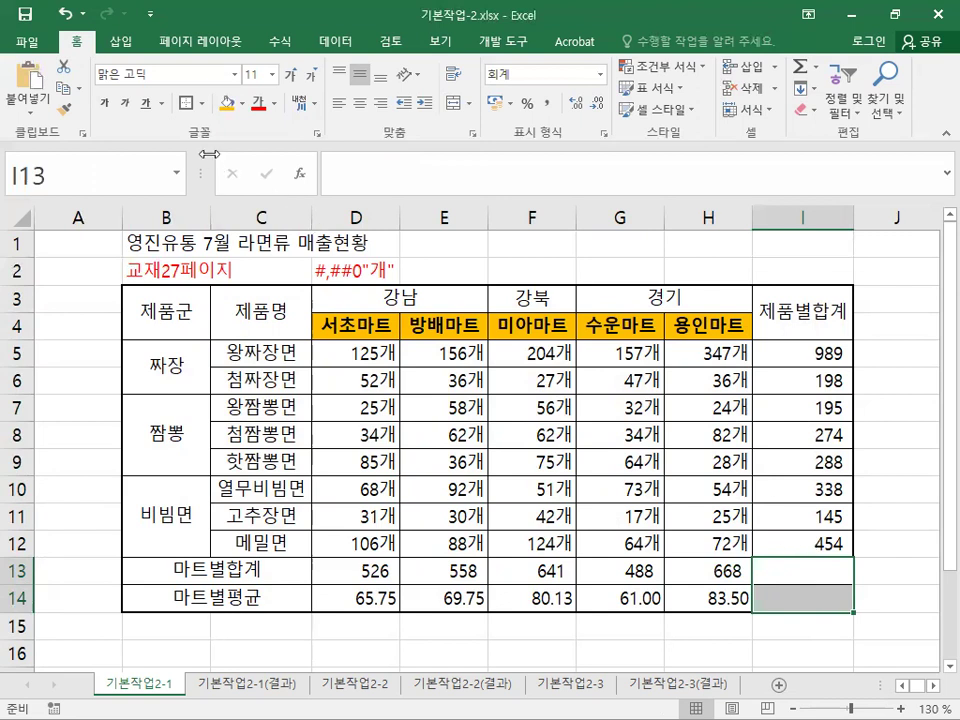
{"action": "left_click", "coordinate": [201, 104]}
{"action": "left_click", "coordinate": [201, 104]}
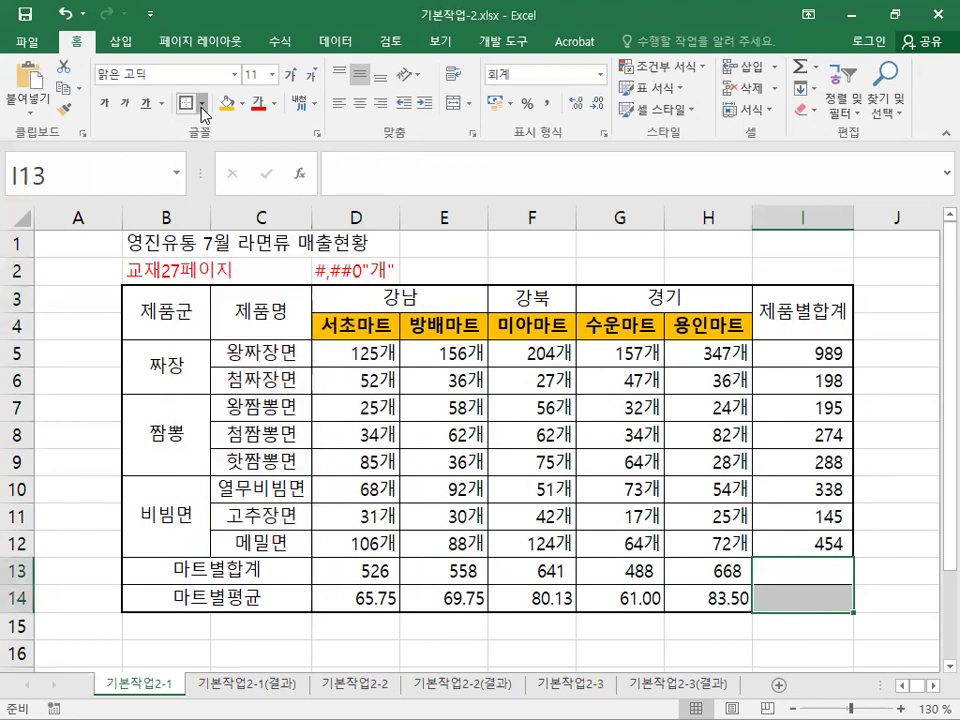
{"action": "left_click", "coordinate": [318, 135]}
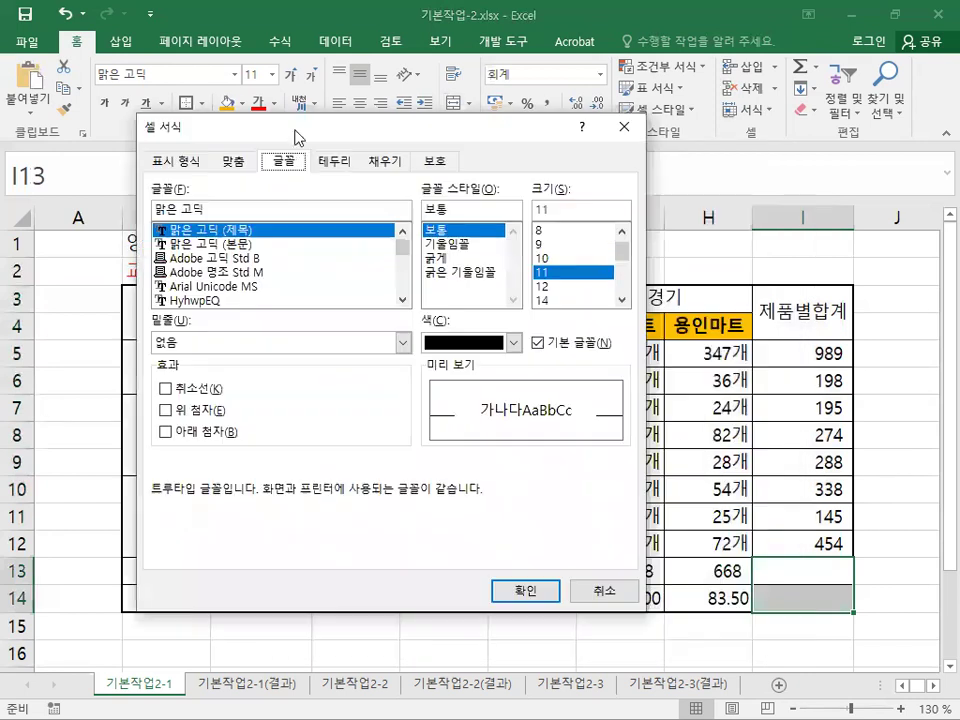
{"action": "left_click", "coordinate": [331, 161]}
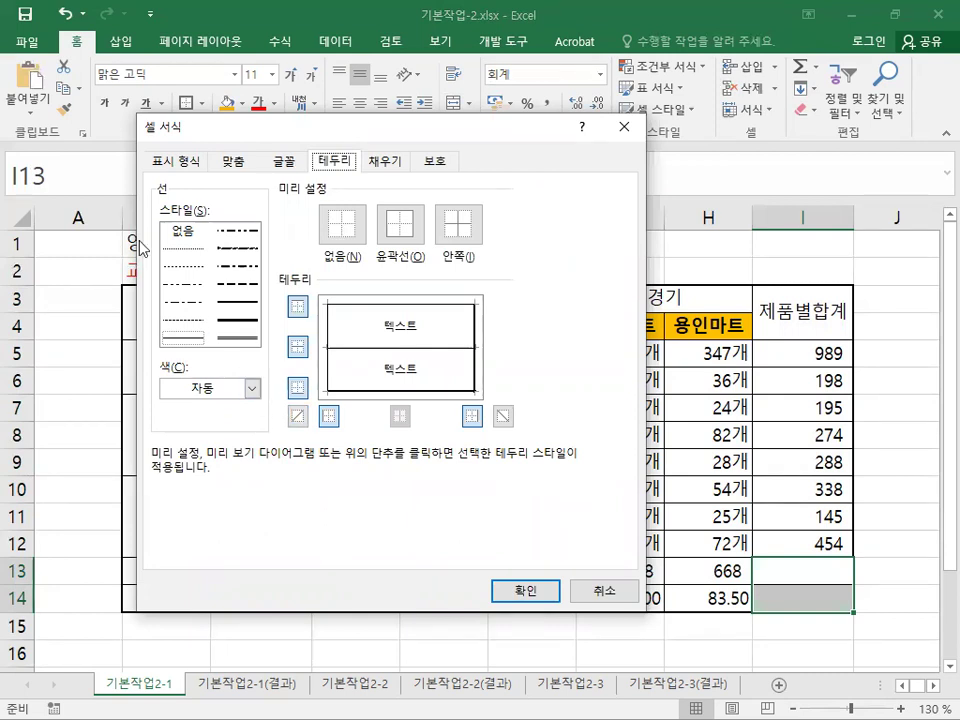
{"action": "left_click", "coordinate": [292, 418]}
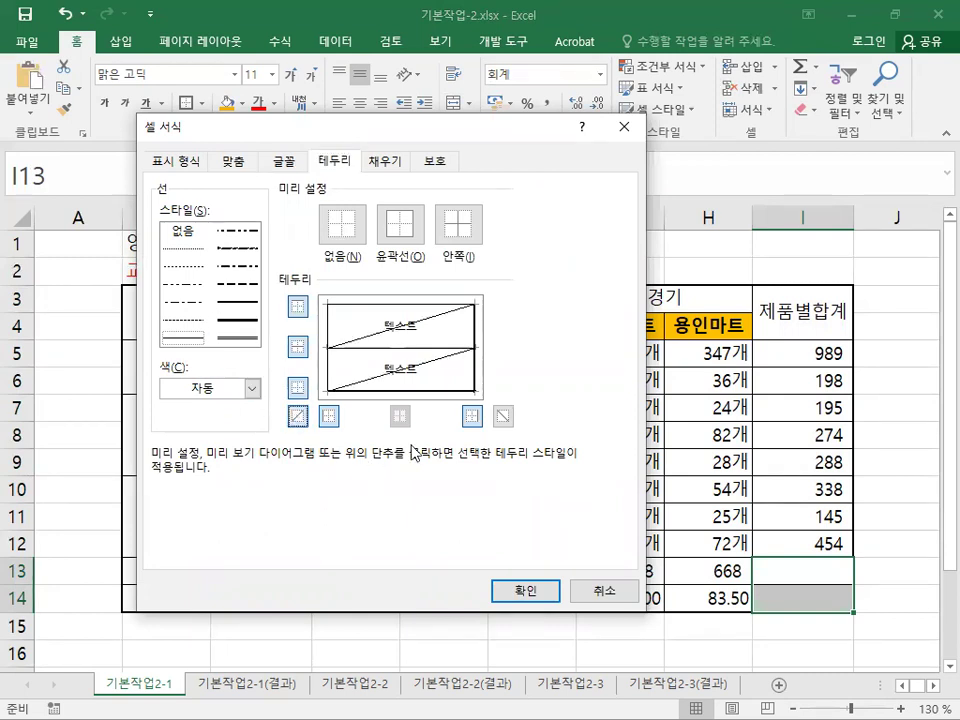
{"action": "left_click", "coordinate": [503, 415]}
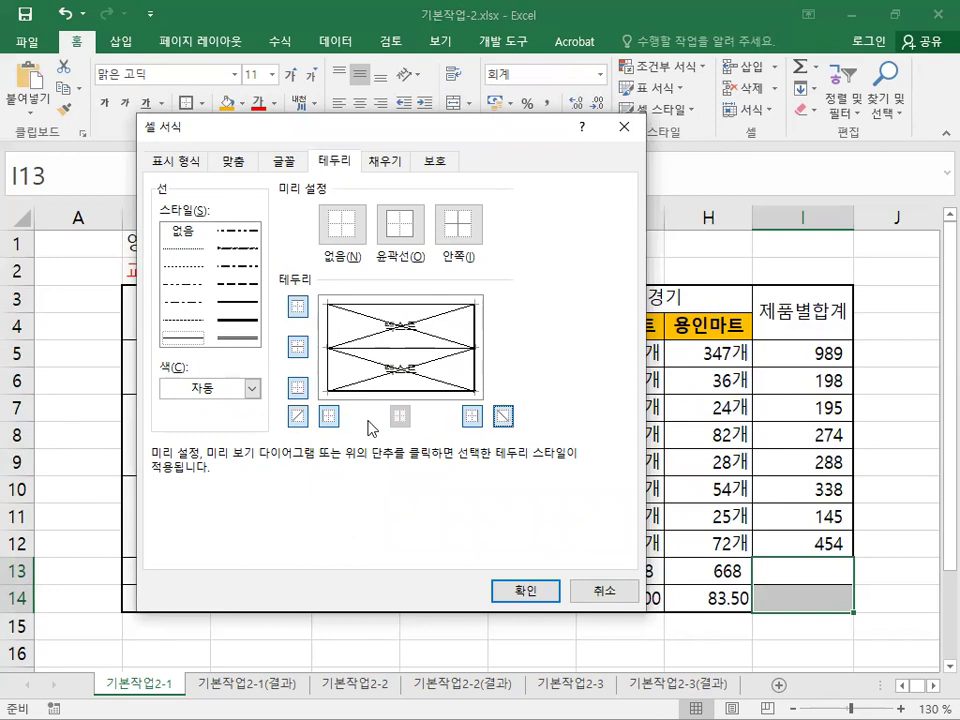
{"action": "left_click", "coordinate": [534, 590]}
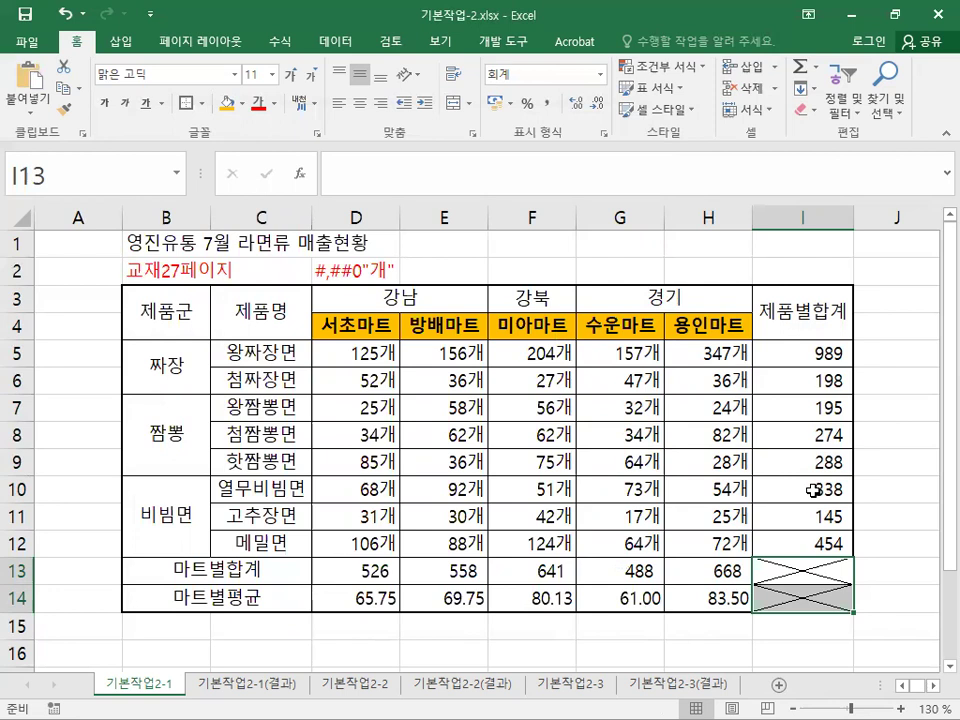
Step: Set the width of column A to 2
{"action": "left_click", "coordinate": [78, 218]}
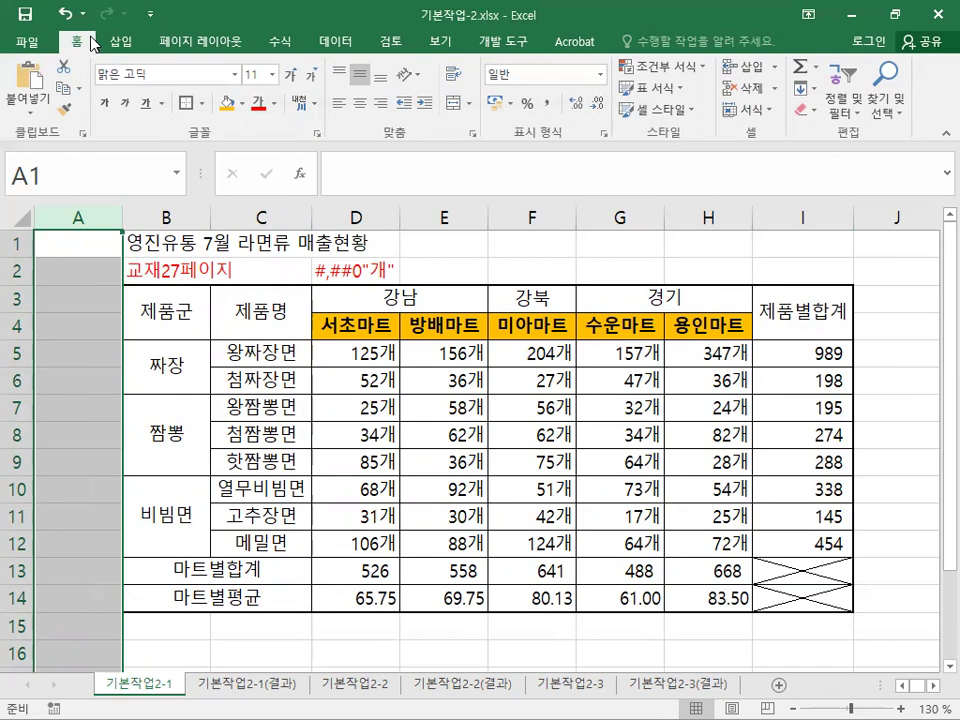
{"action": "left_click", "coordinate": [766, 114]}
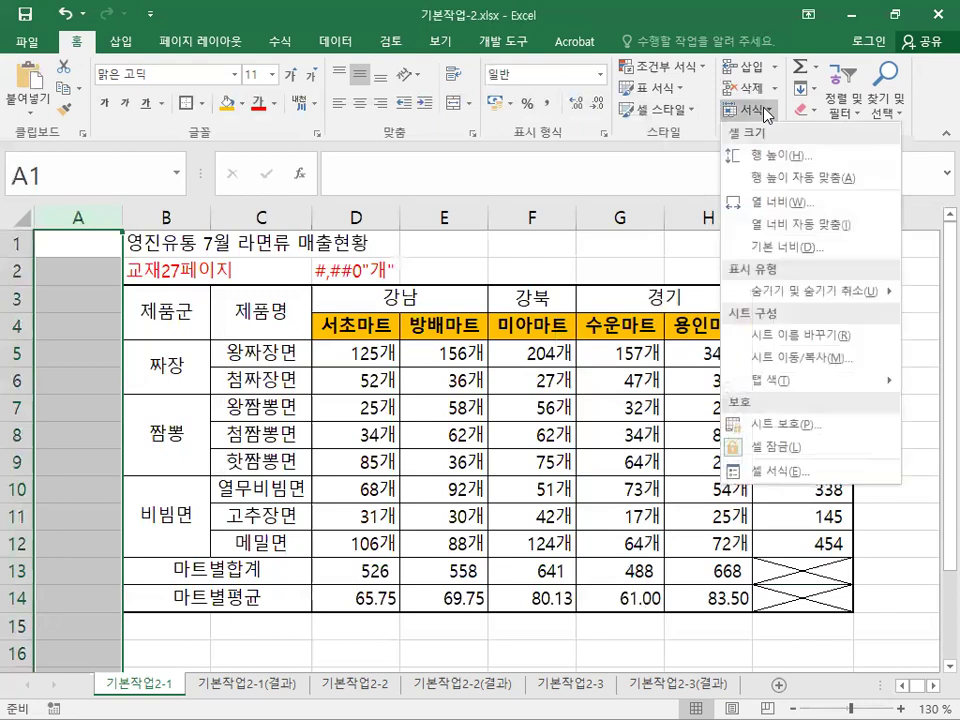
{"action": "left_click", "coordinate": [800, 205]}
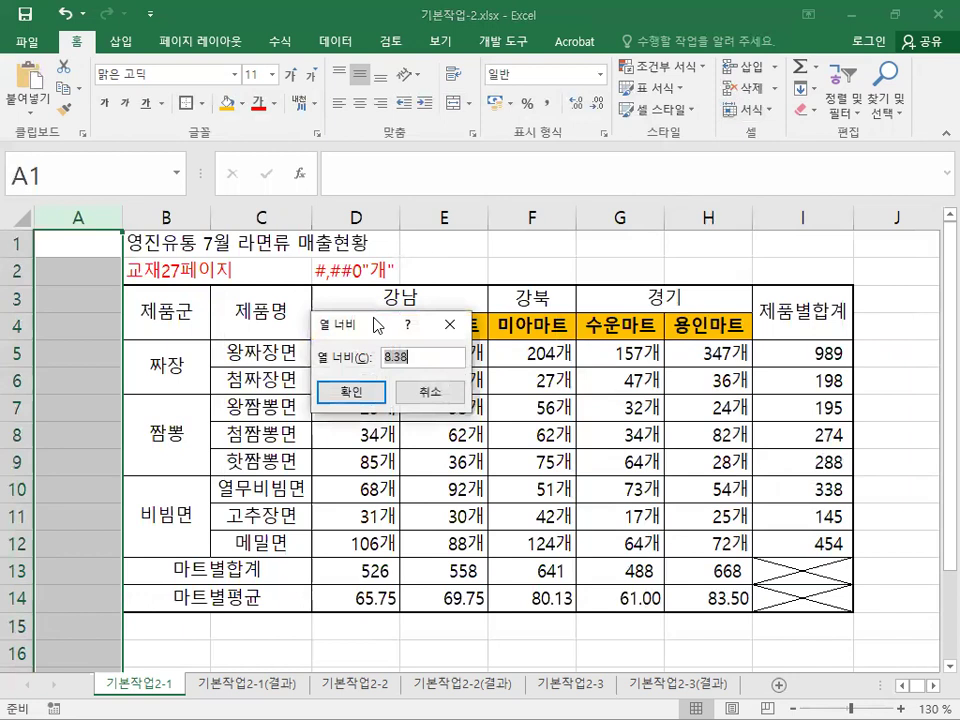
{"action": "type", "text": "2"}
{"action": "left_click", "coordinate": [349, 395]}
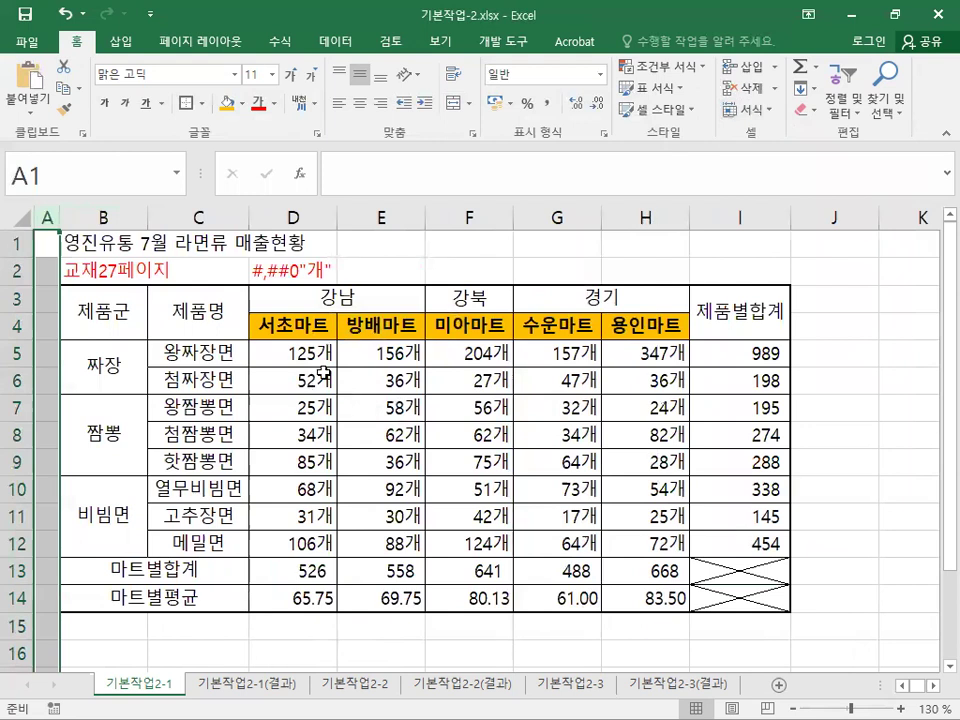
Step: Define the name 제품명 for the product name cells C5:C12
{"action": "left_click", "coordinate": [197, 355]}
{"action": "left_click_drag", "start_coordinate": [197, 355], "coordinate": [197, 543]}
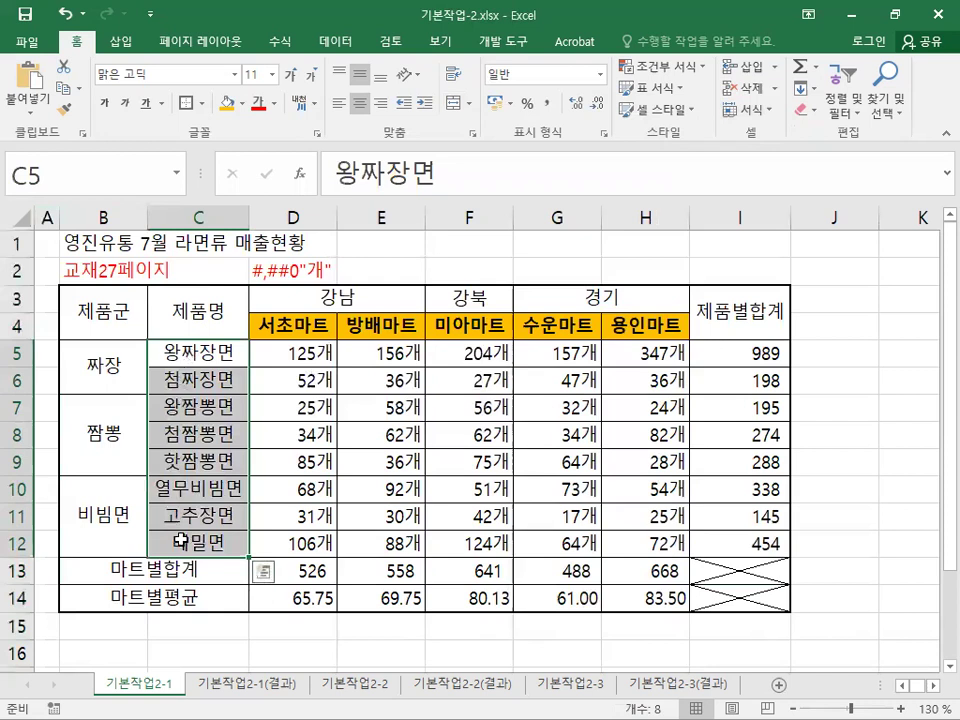
{"action": "left_click", "coordinate": [113, 171]}
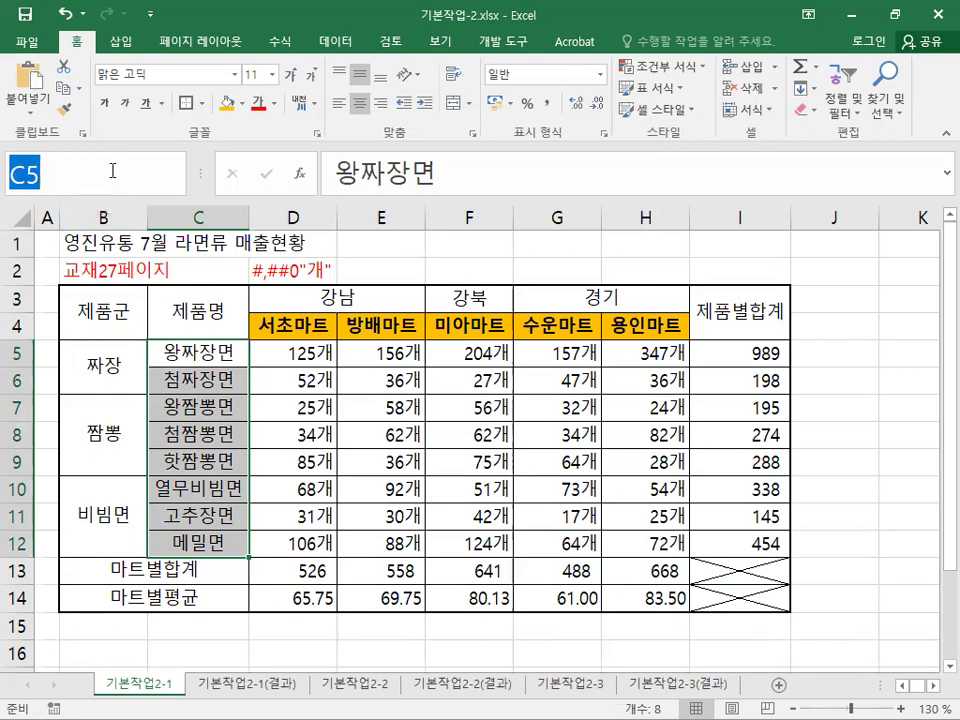
{"action": "type", "text": "제품명"}
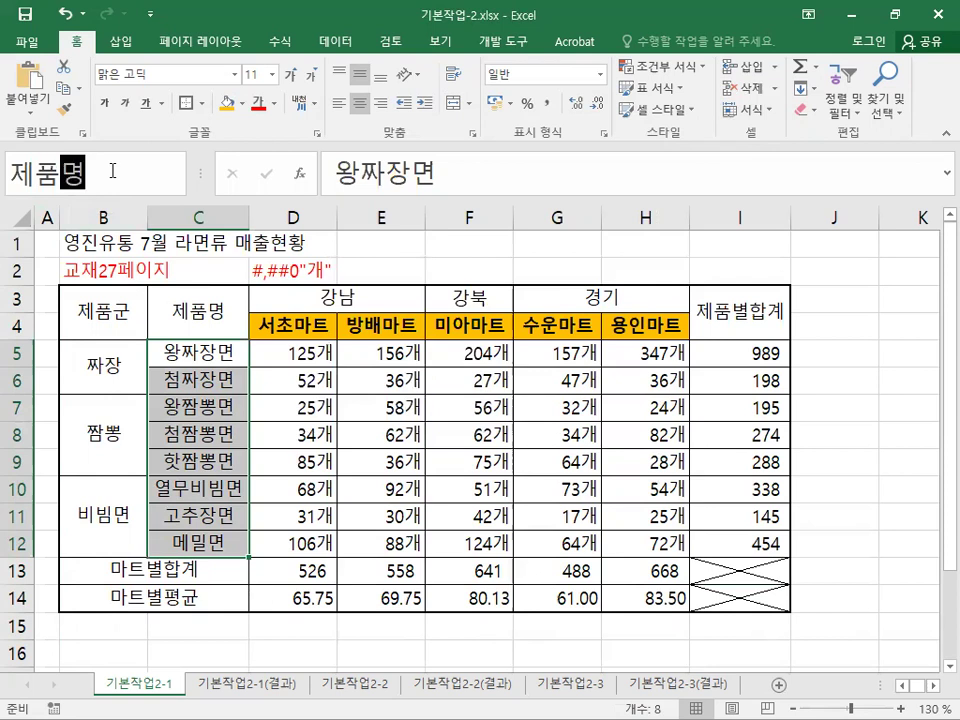
{"action": "key", "text": "Return"}
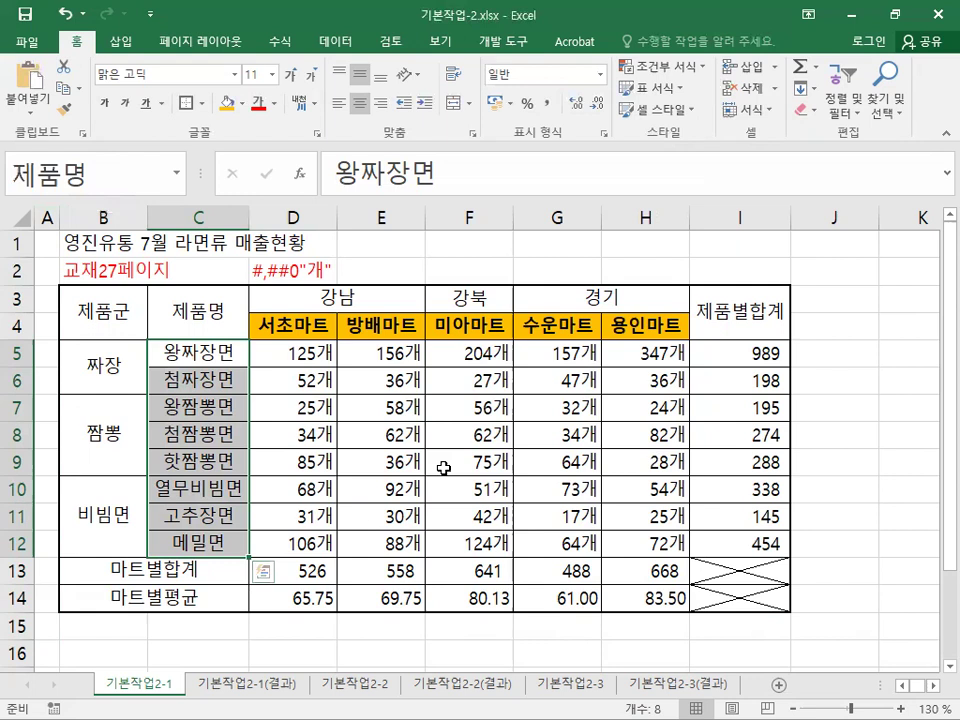
Step: Add a comment to cell I5, replacing its default author text with 최고인기품목
{"action": "left_click", "coordinate": [766, 355]}
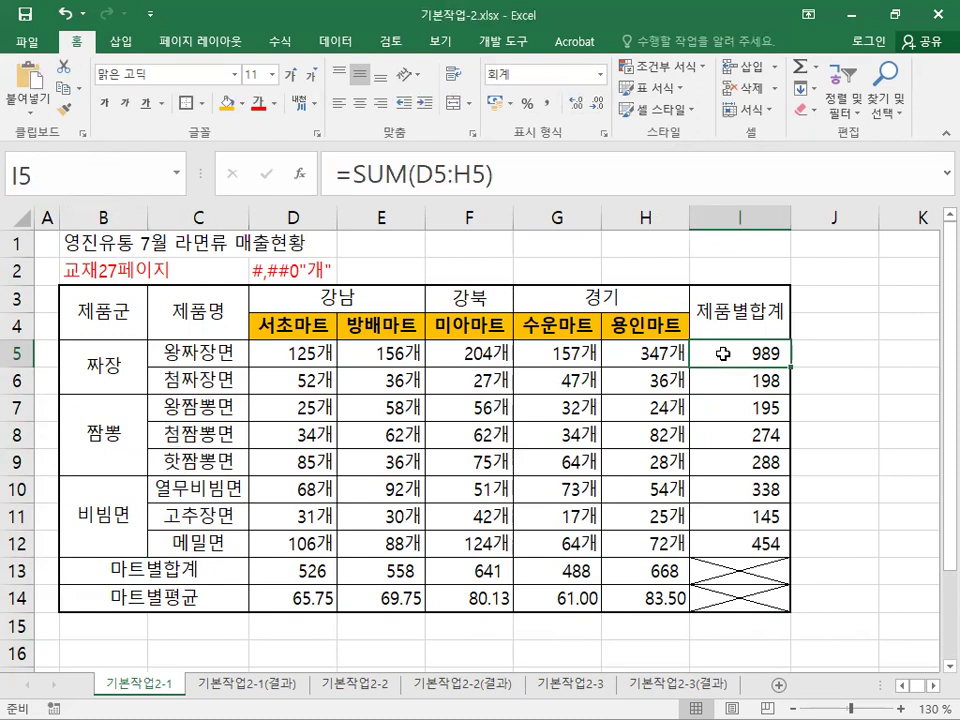
{"action": "left_click", "coordinate": [390, 42]}
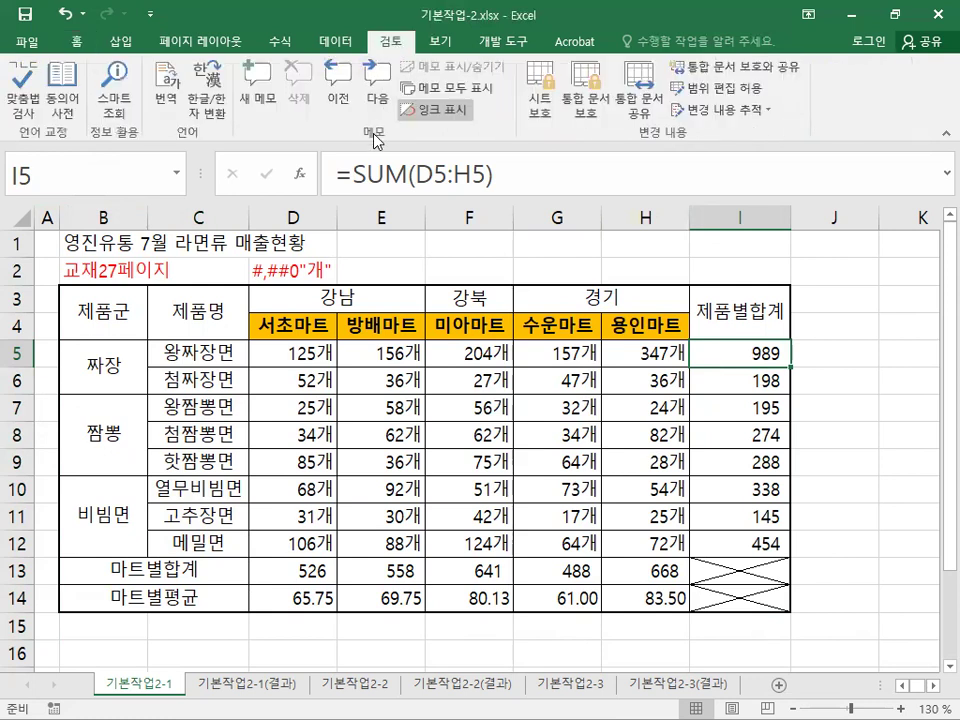
{"action": "left_click", "coordinate": [258, 106]}
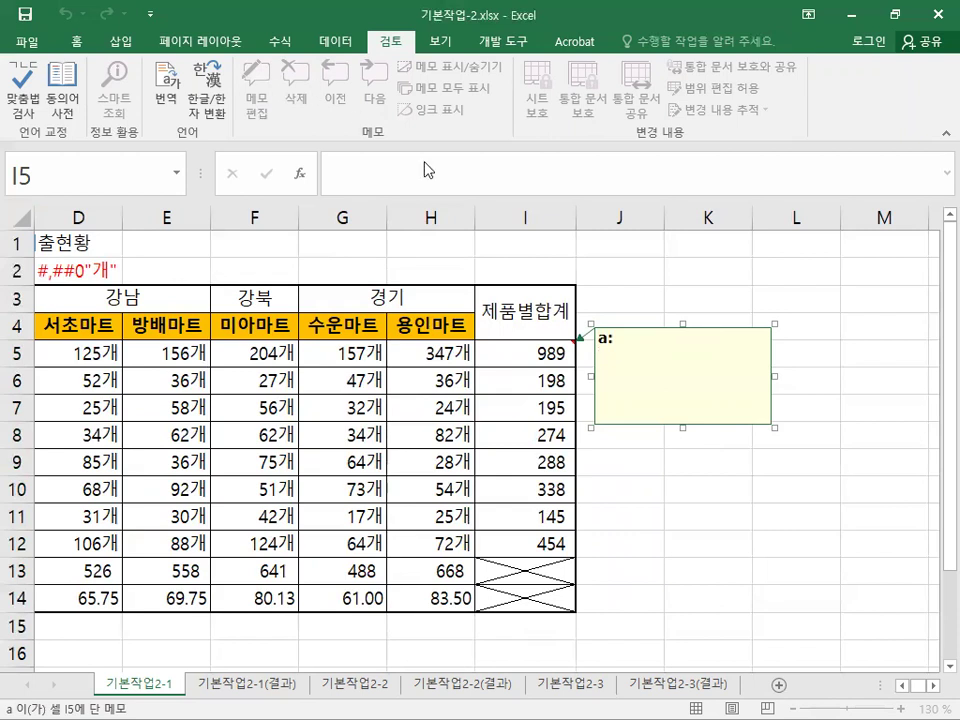
{"action": "left_click", "coordinate": [584, 338]}
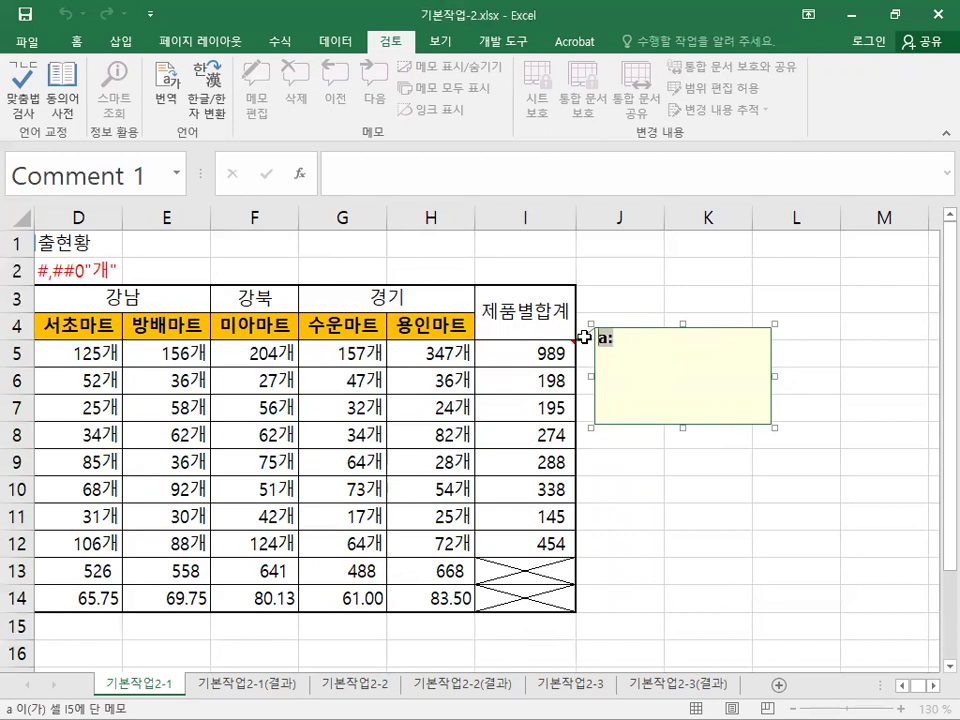
{"action": "key", "text": "BackSpace"}
{"action": "type", "text": "최"}
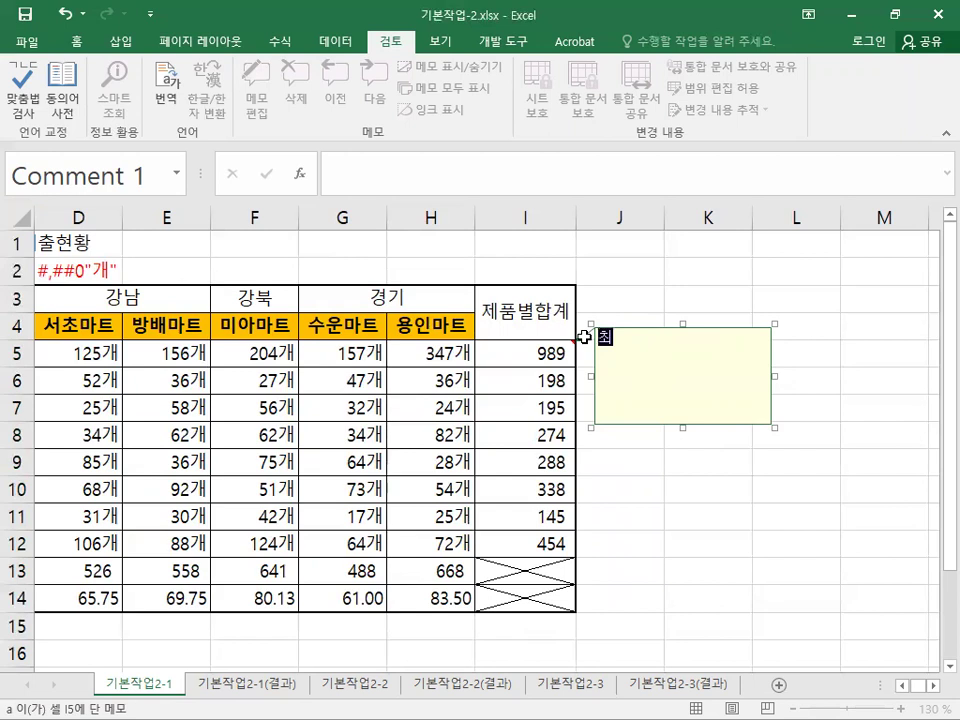
{"action": "type", "text": "고인기품목"}
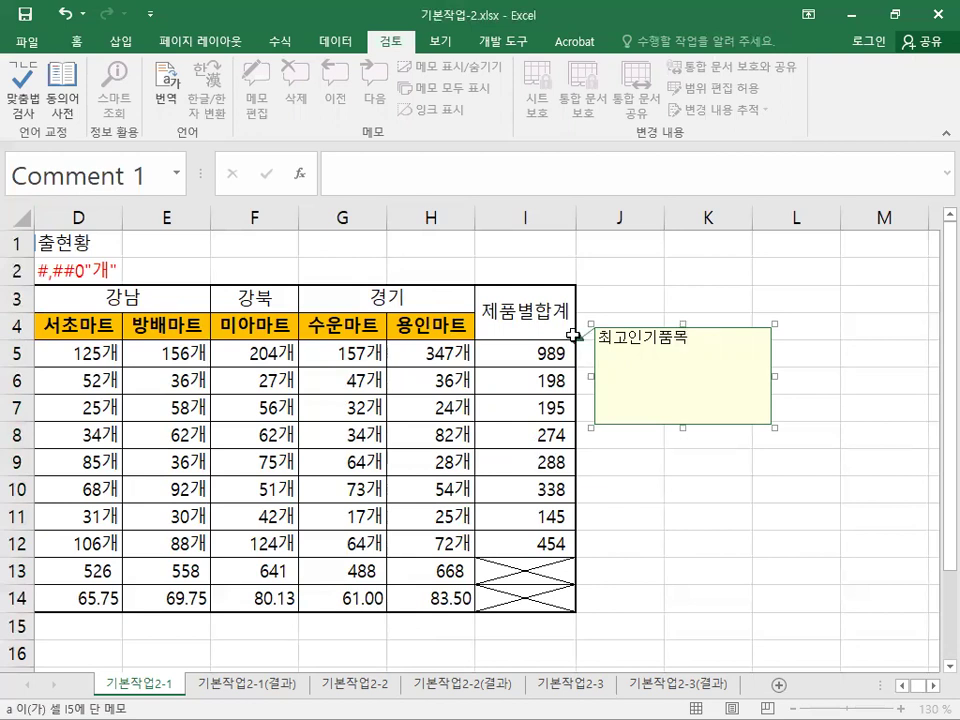
Step: Keep the comment on cell I5 permanently shown on the sheet
{"action": "left_click", "coordinate": [600, 272]}
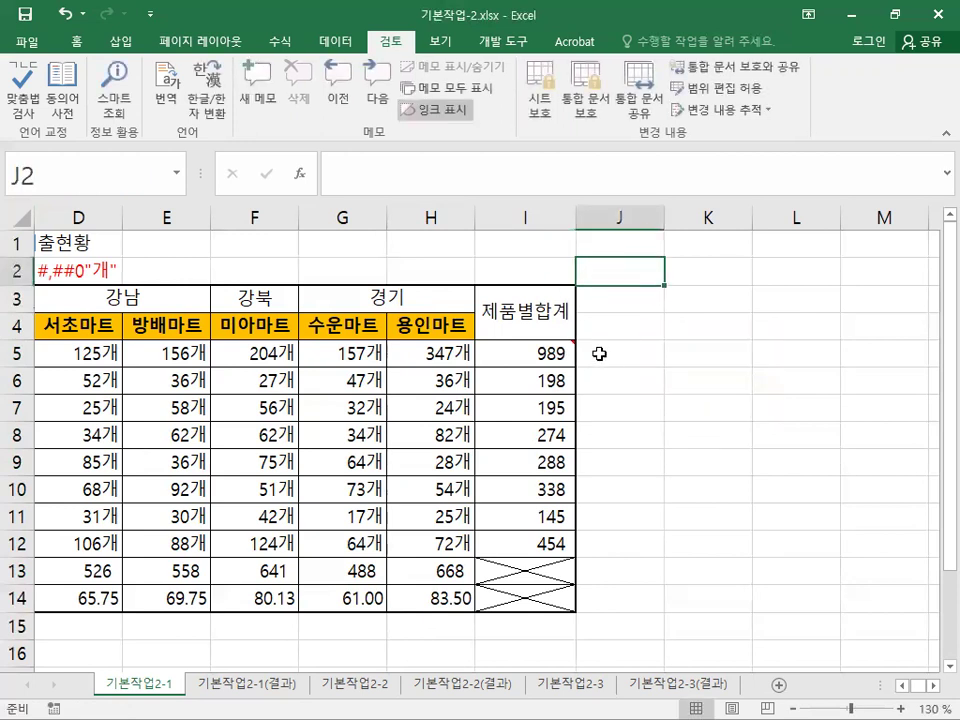
{"action": "left_click", "coordinate": [537, 353]}
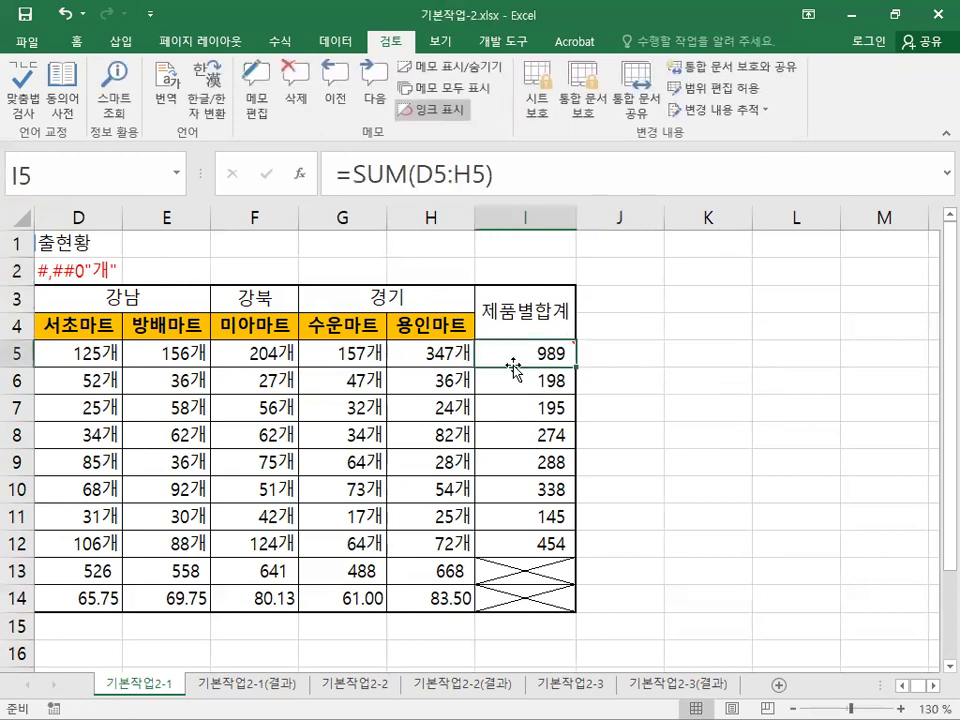
{"action": "left_click", "coordinate": [476, 80]}
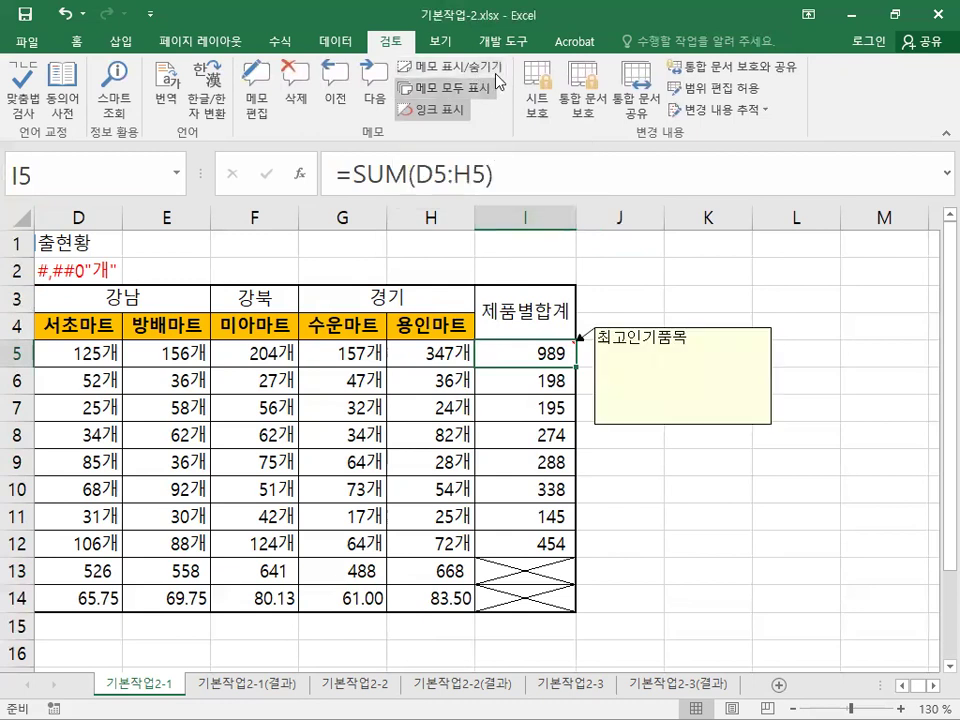
{"action": "left_click", "coordinate": [497, 76]}
{"action": "left_click", "coordinate": [497, 76]}
{"action": "left_click", "coordinate": [497, 76]}
{"action": "left_click", "coordinate": [497, 76]}
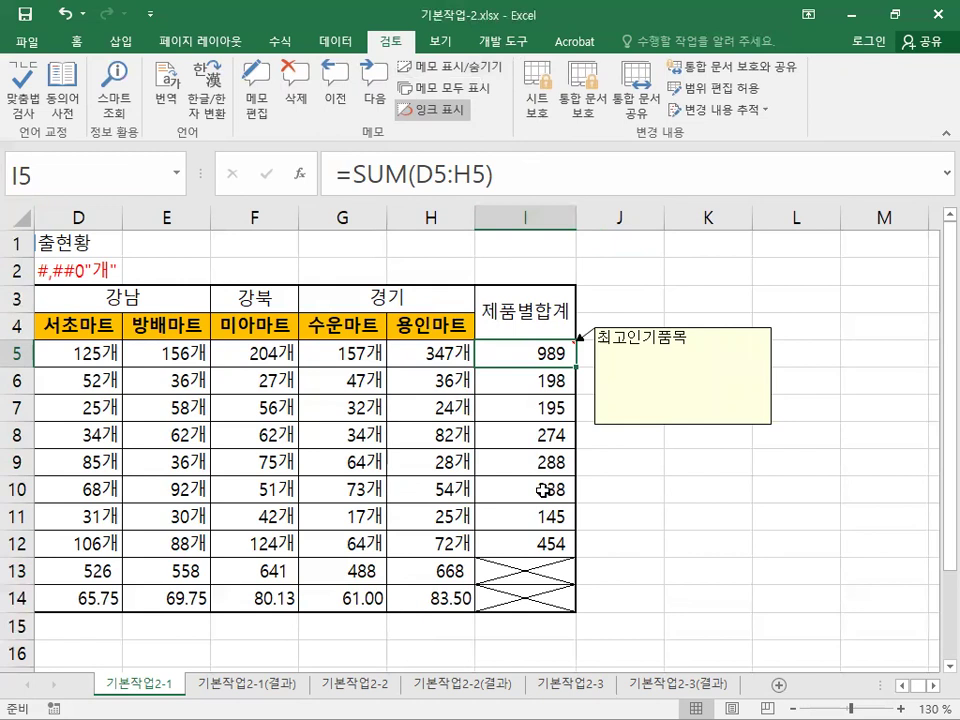
Step: Turn on automatic sizing (자동 크기) for the 최고인기품목 comment box on cell I5
{"action": "left_click", "coordinate": [625, 325]}
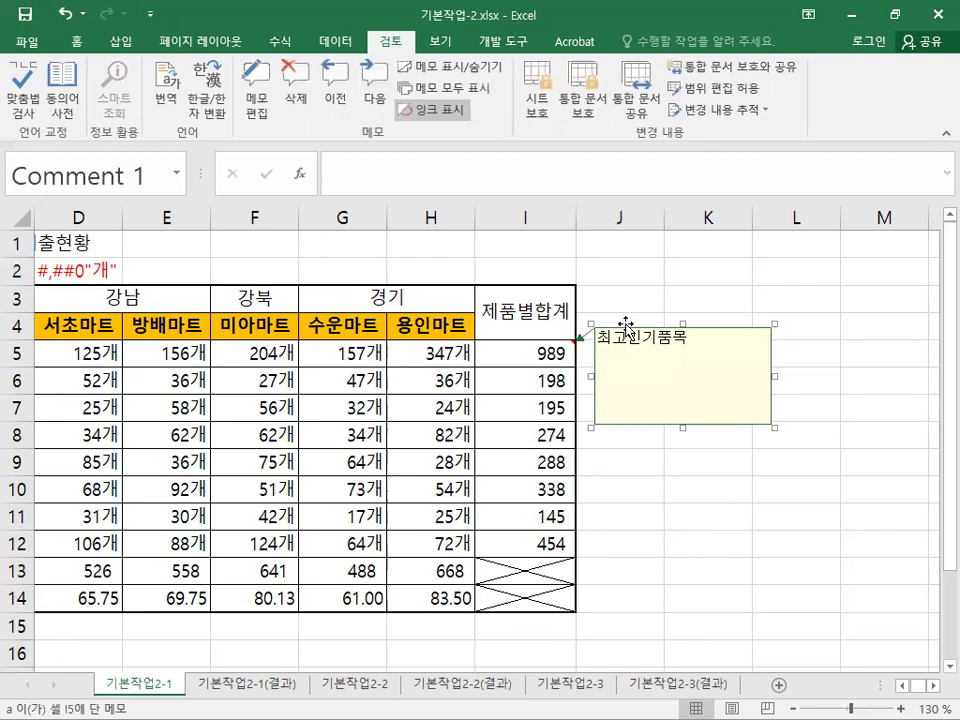
{"action": "right_click", "coordinate": [625, 325]}
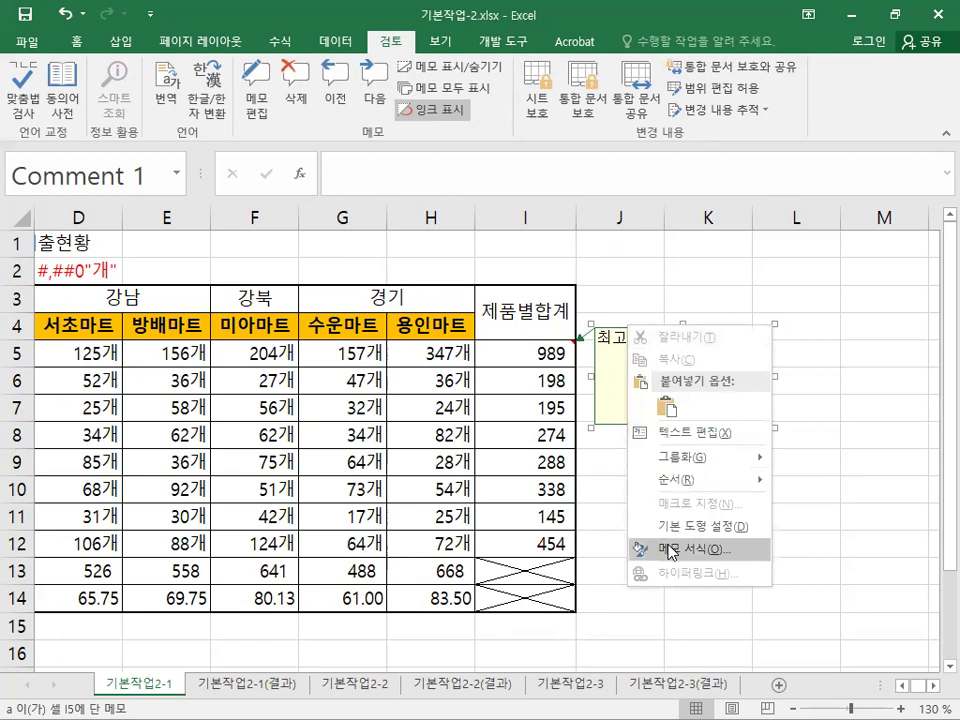
{"action": "left_click", "coordinate": [670, 550]}
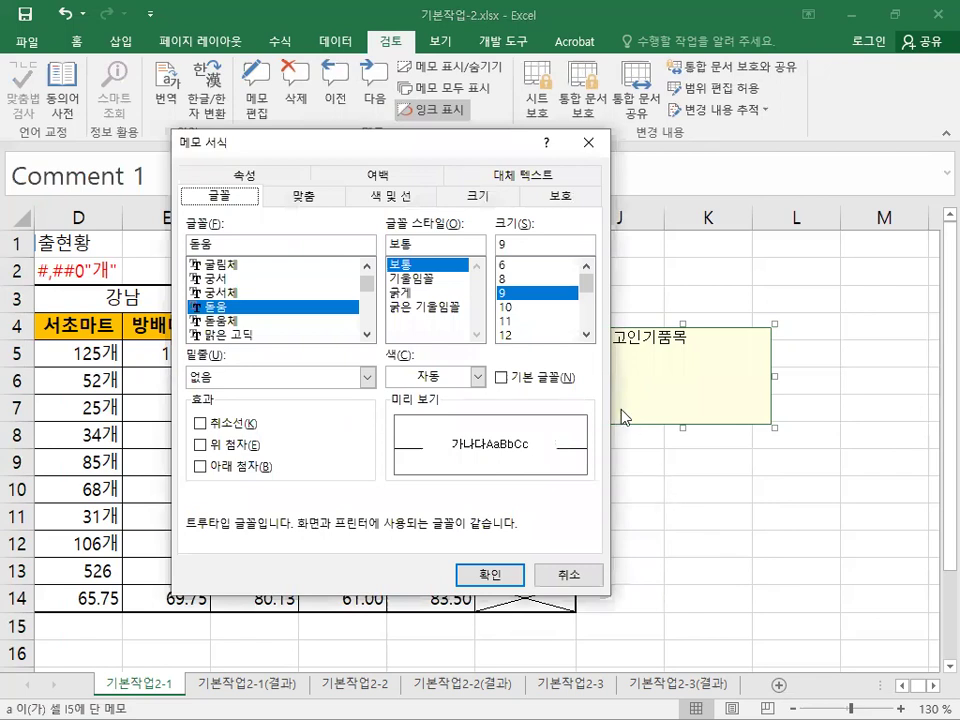
{"action": "left_click", "coordinate": [313, 198]}
{"action": "left_click", "coordinate": [253, 316]}
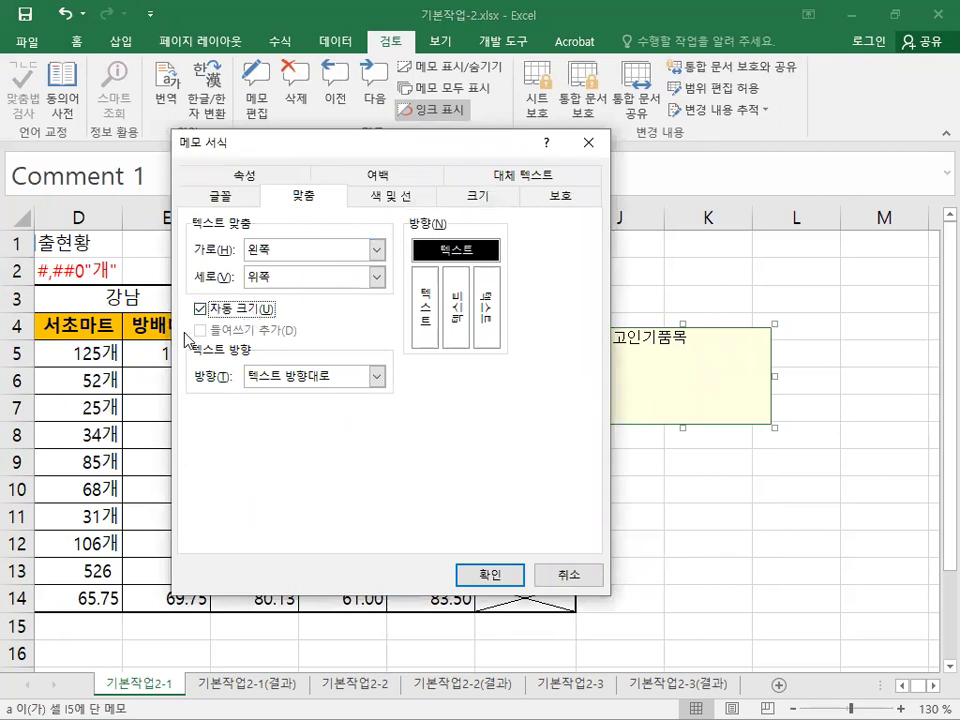
{"action": "left_click", "coordinate": [228, 200]}
{"action": "left_click", "coordinate": [309, 200]}
{"action": "left_click", "coordinate": [375, 197]}
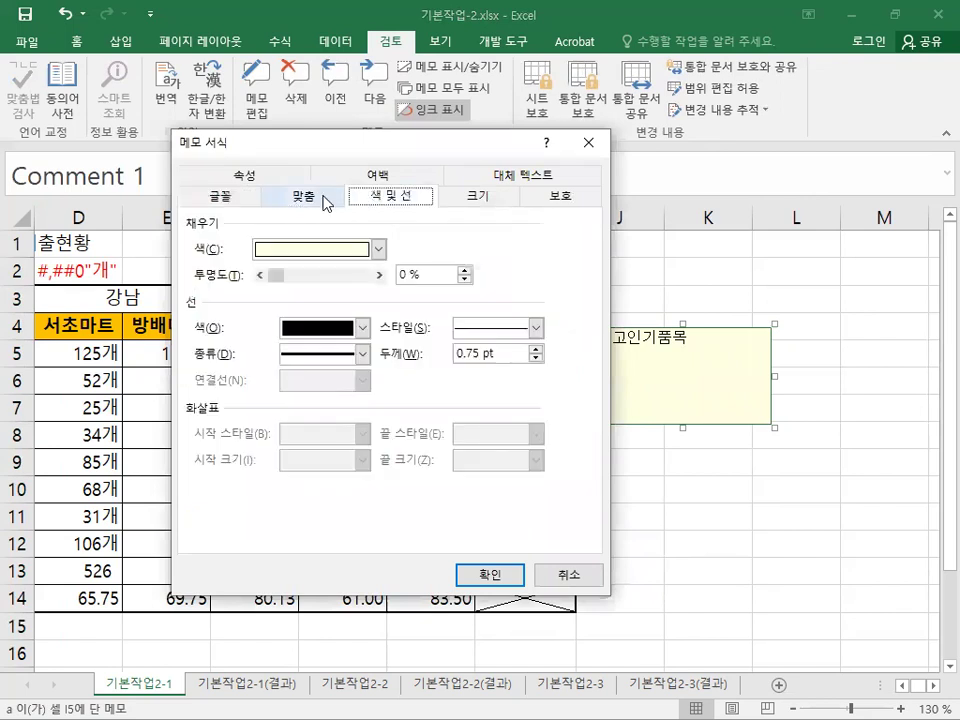
{"action": "left_click", "coordinate": [218, 197]}
{"action": "left_click", "coordinate": [300, 197]}
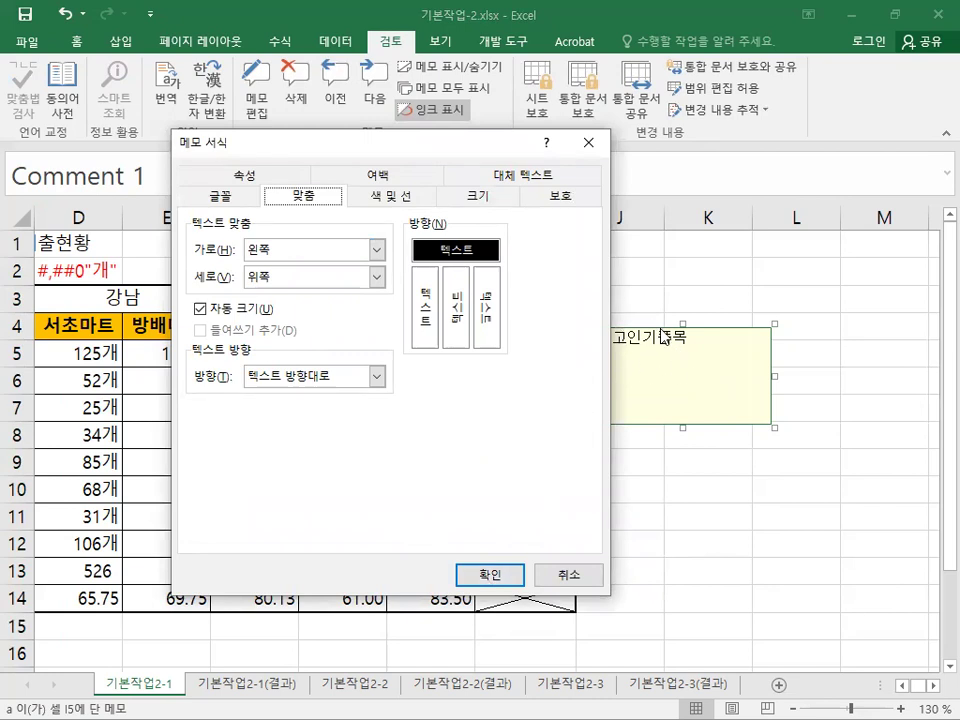
{"action": "left_click", "coordinate": [490, 576]}
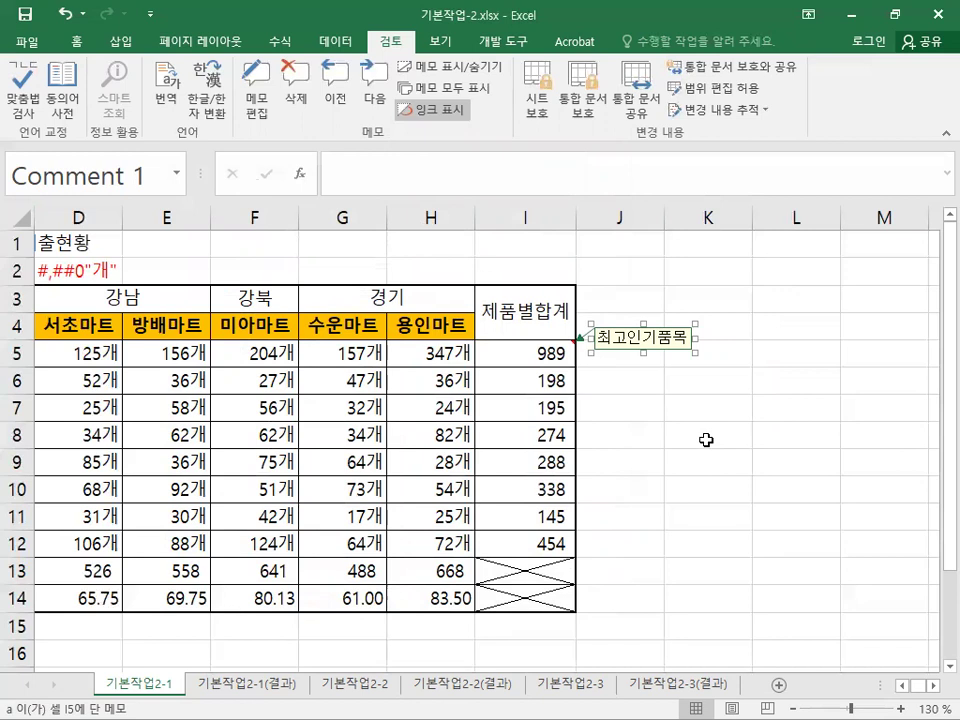
Step: Set the horizontal alignment of the merged labels 마트별합계 and 마트별평균 in B13:C14 to 균등 분할 (들여쓰기)
{"action": "left_click", "coordinate": [903, 686]}
{"action": "left_click", "coordinate": [903, 686]}
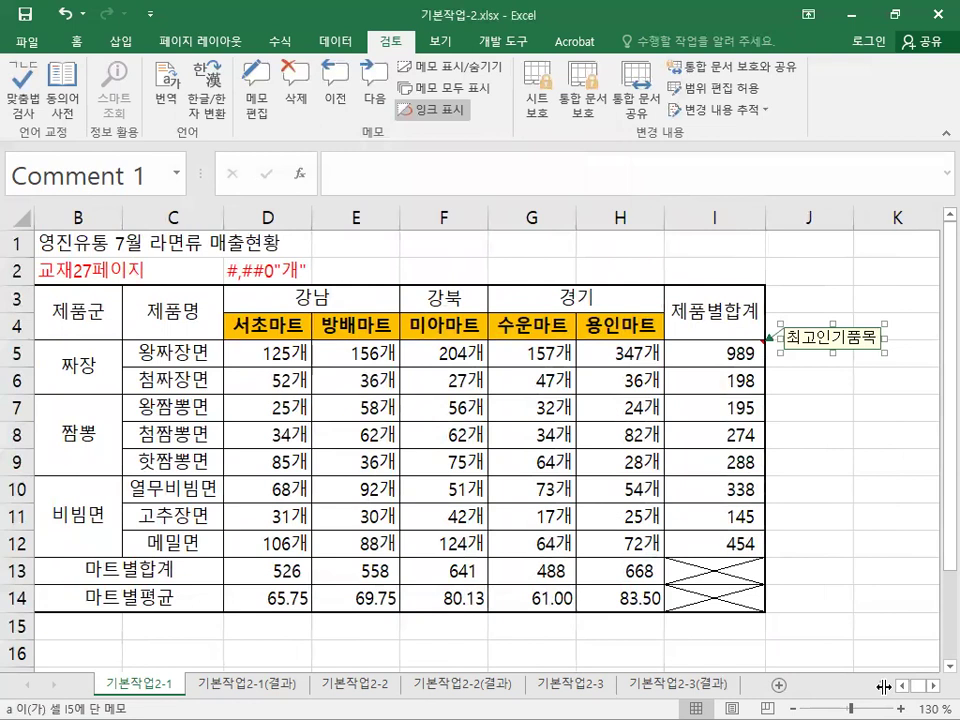
{"action": "scroll", "coordinate": [500, 500], "scroll_direction": "left", "scroll_amount": 1}
{"action": "left_click_drag", "start_coordinate": [170, 570], "coordinate": [175, 596]}
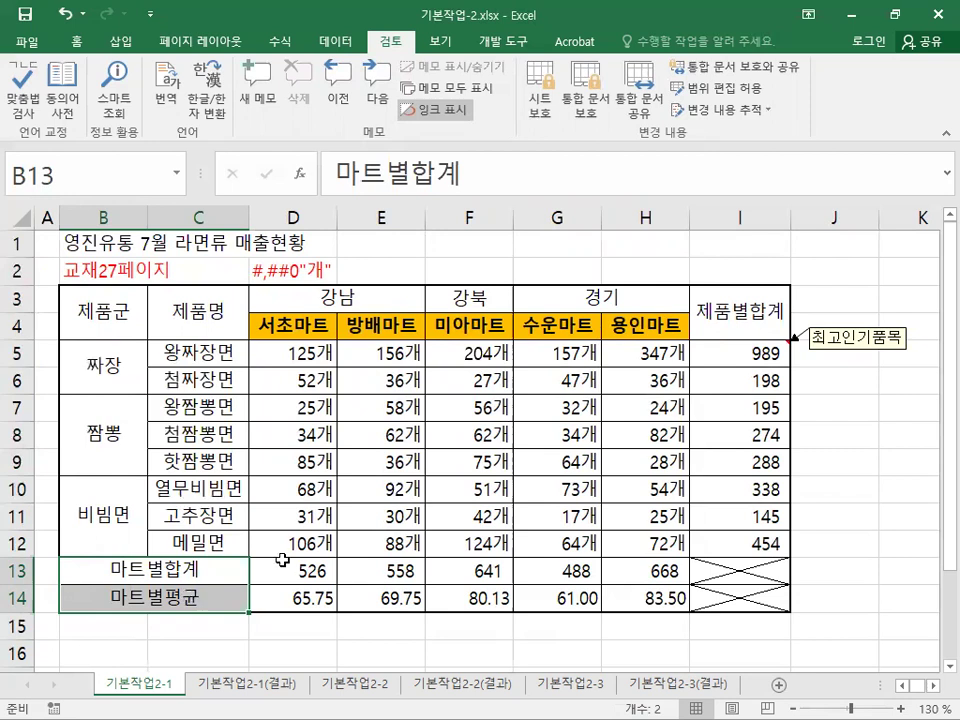
{"action": "left_click", "coordinate": [84, 44]}
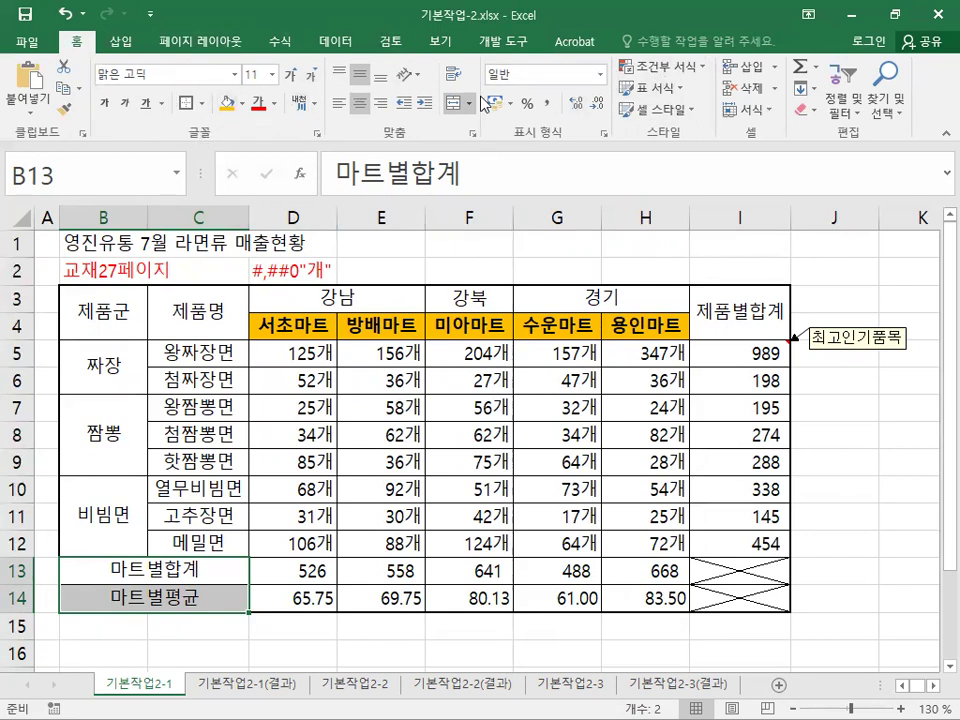
{"action": "left_click", "coordinate": [318, 136]}
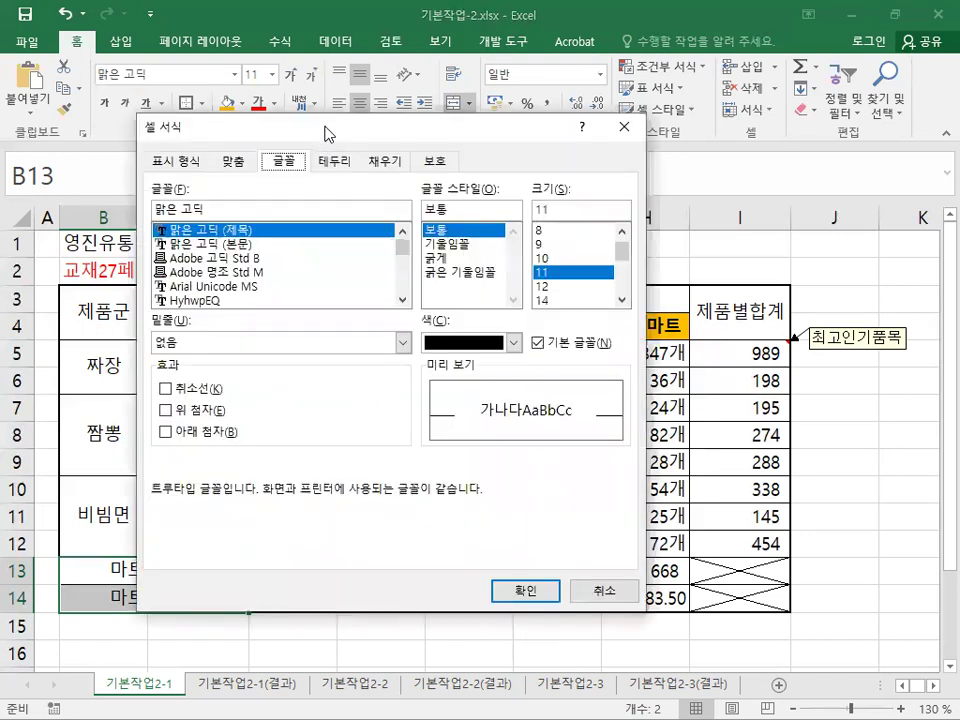
{"action": "left_click_drag", "start_coordinate": [325, 128], "coordinate": [450, 98]}
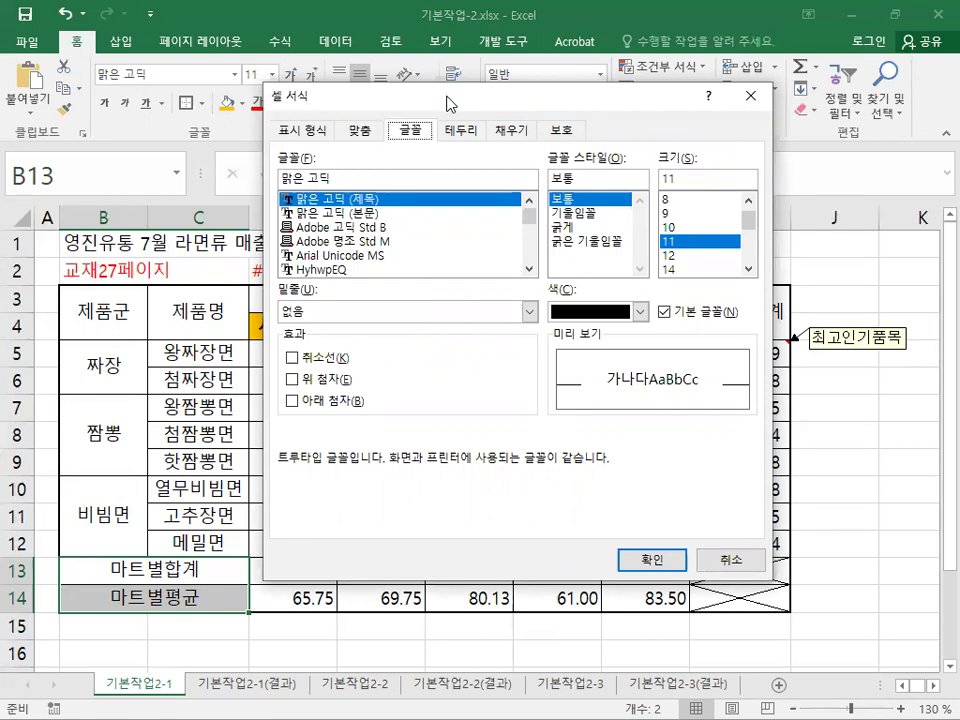
{"action": "left_click", "coordinate": [362, 130]}
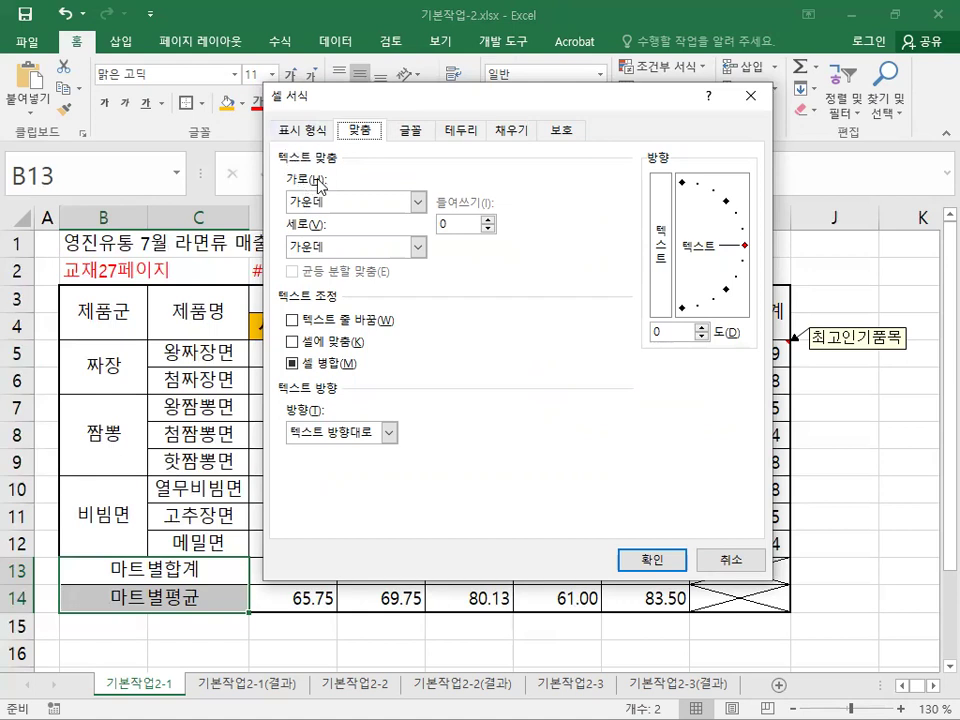
{"action": "left_click", "coordinate": [418, 202]}
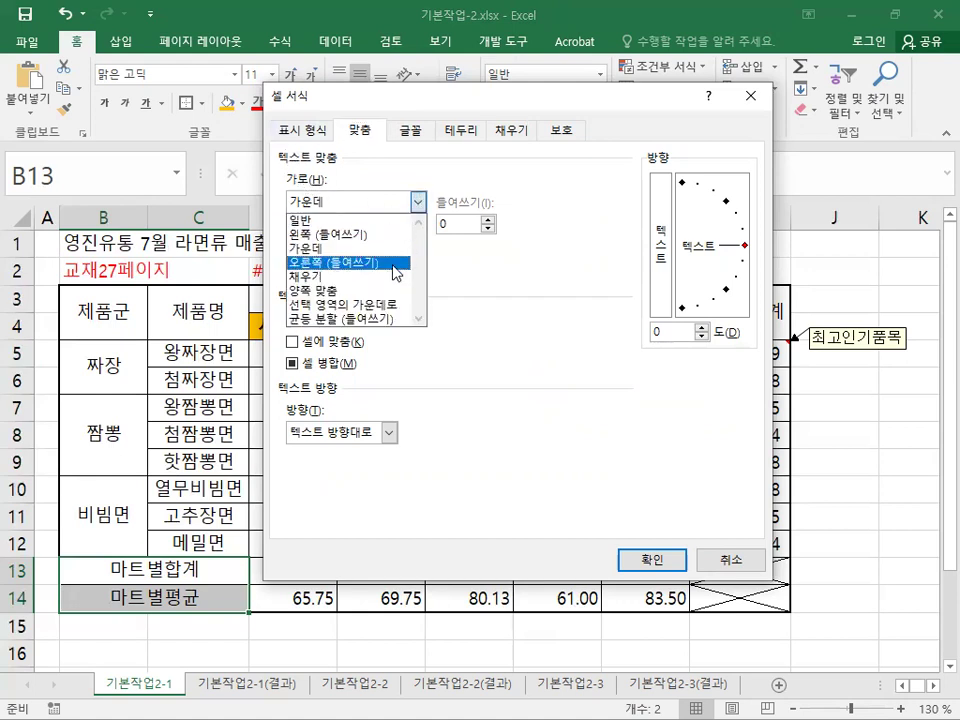
{"action": "left_click", "coordinate": [368, 319]}
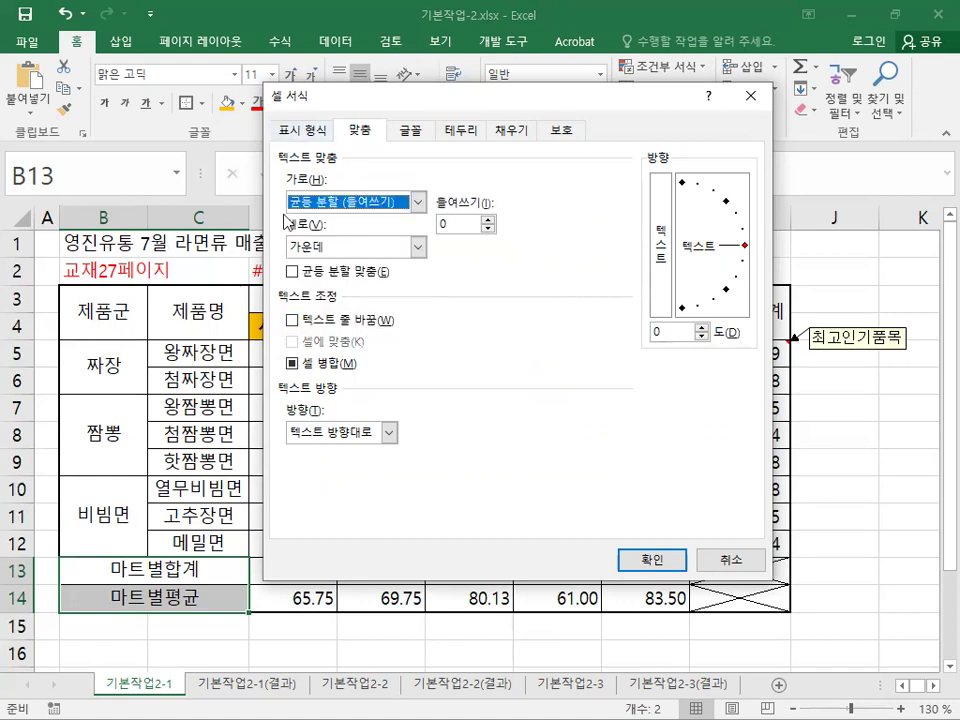
{"action": "left_click", "coordinate": [628, 561]}
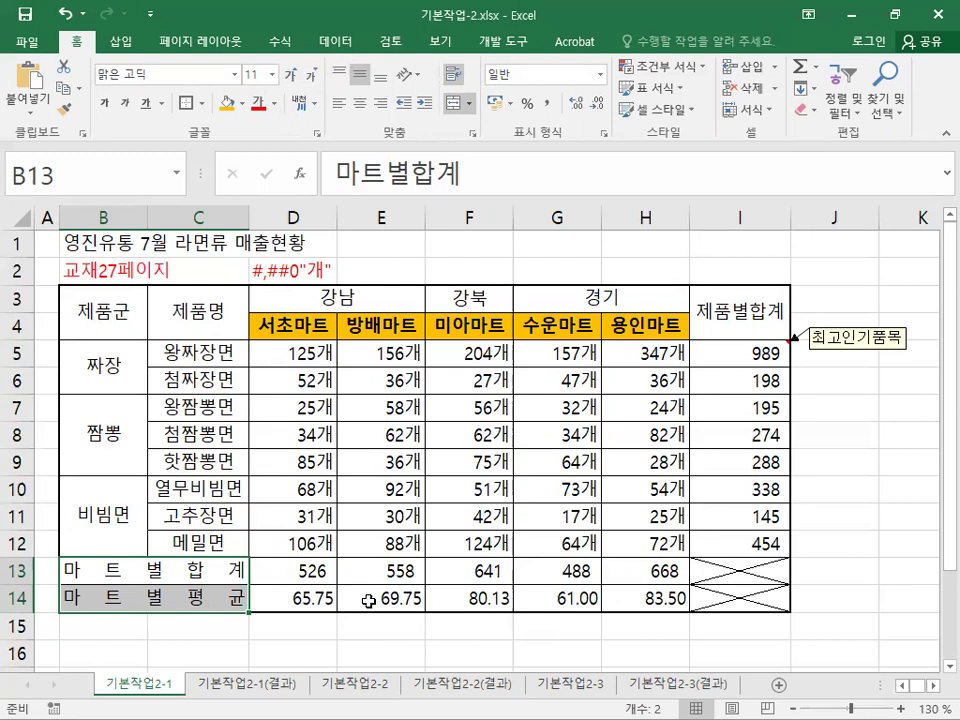
Step: Open the distributed label in B13 for editing to examine its underlying text, leaving it as is
{"action": "left_click", "coordinate": [70, 567]}
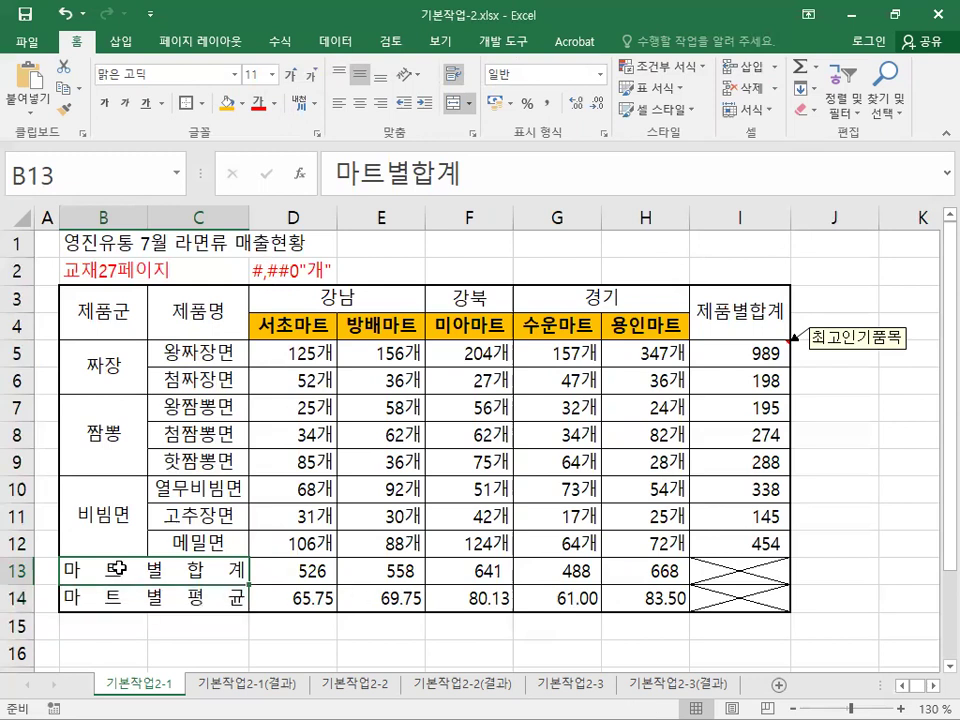
{"action": "double_click", "coordinate": [118, 568]}
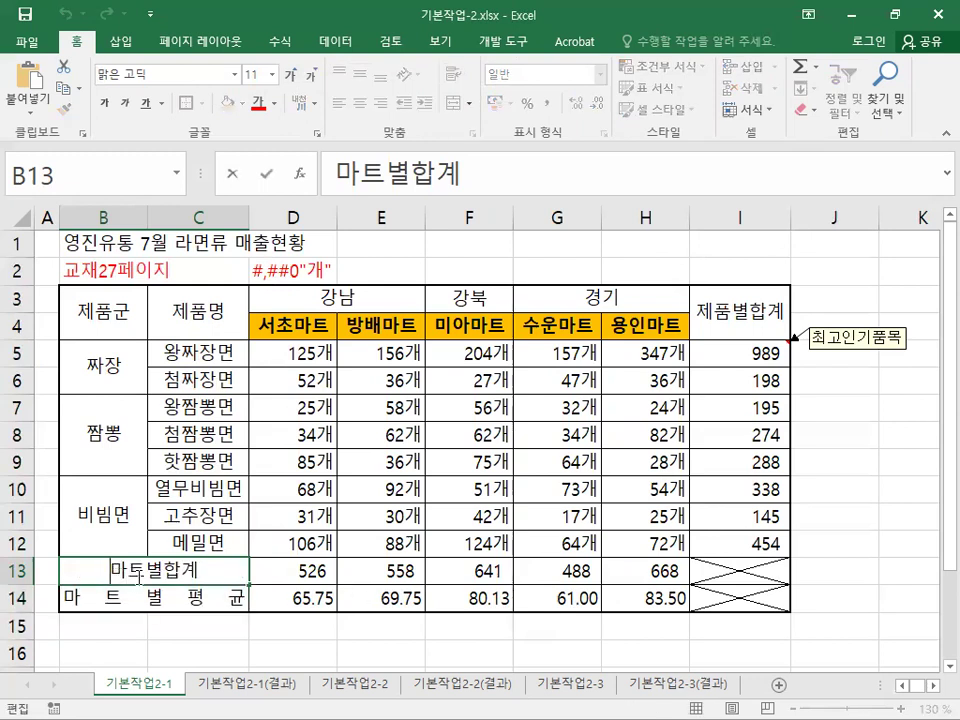
{"action": "left_click", "coordinate": [126, 609]}
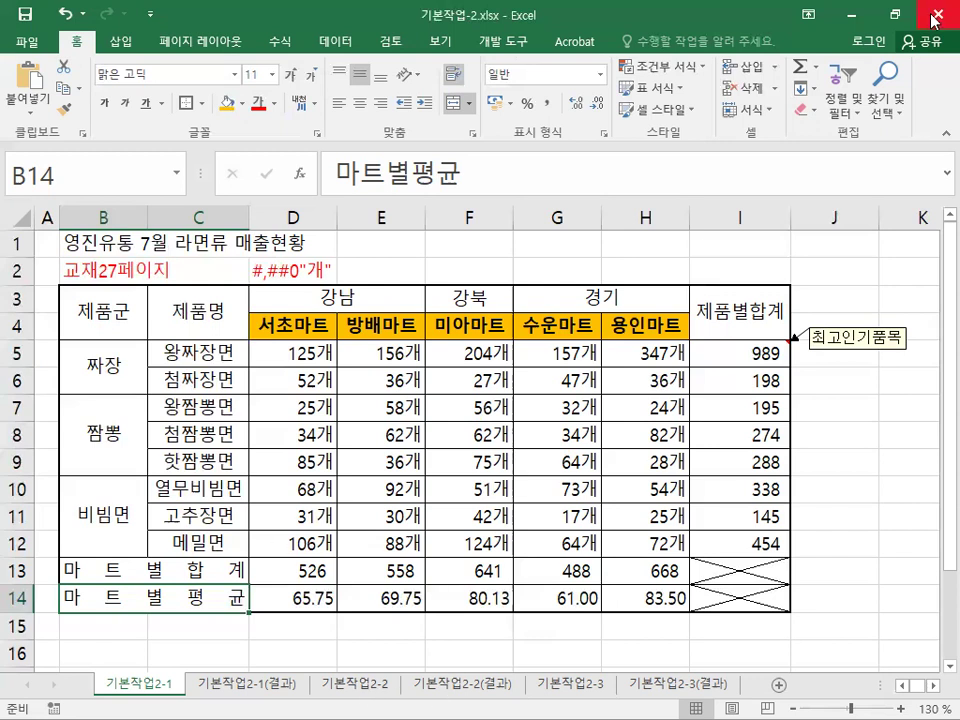
Step: Switch to the 기본작업2-2 sheet and save the workbook, keeping it open in a maximized window
{"action": "left_click", "coordinate": [895, 14]}
{"action": "mouse_move", "coordinate": [340, 48]}
{"action": "left_mouse_down"}
{"action": "mouse_move", "coordinate": [372, 66]}
{"action": "mouse_move", "coordinate": [348, 40]}
{"action": "left_mouse_up"}
{"action": "left_click", "coordinate": [370, 512]}
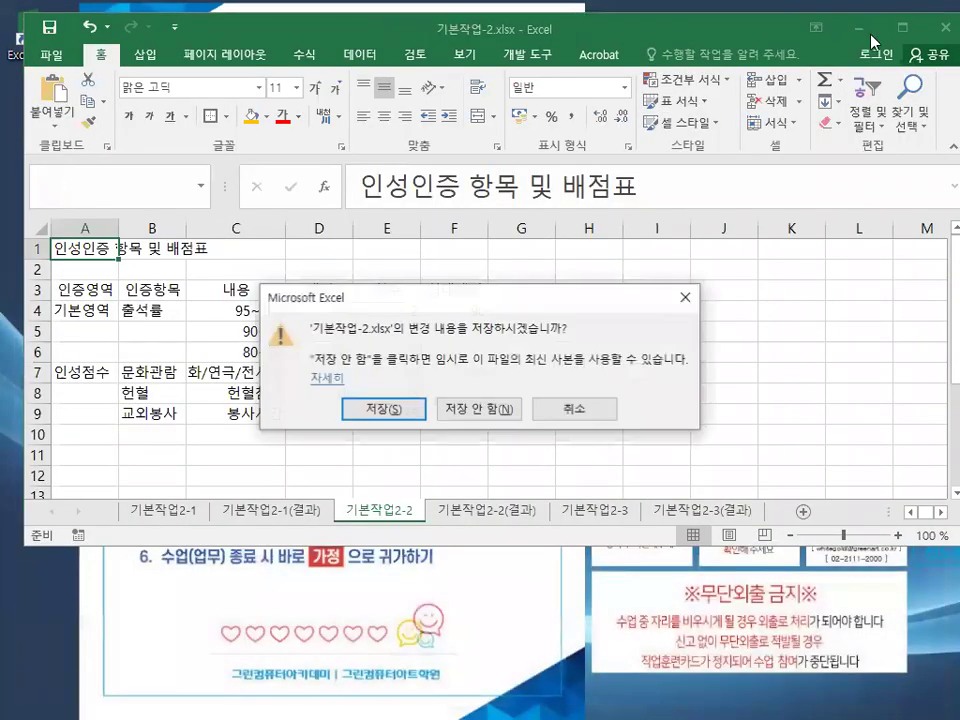
{"action": "left_click", "coordinate": [553, 410]}
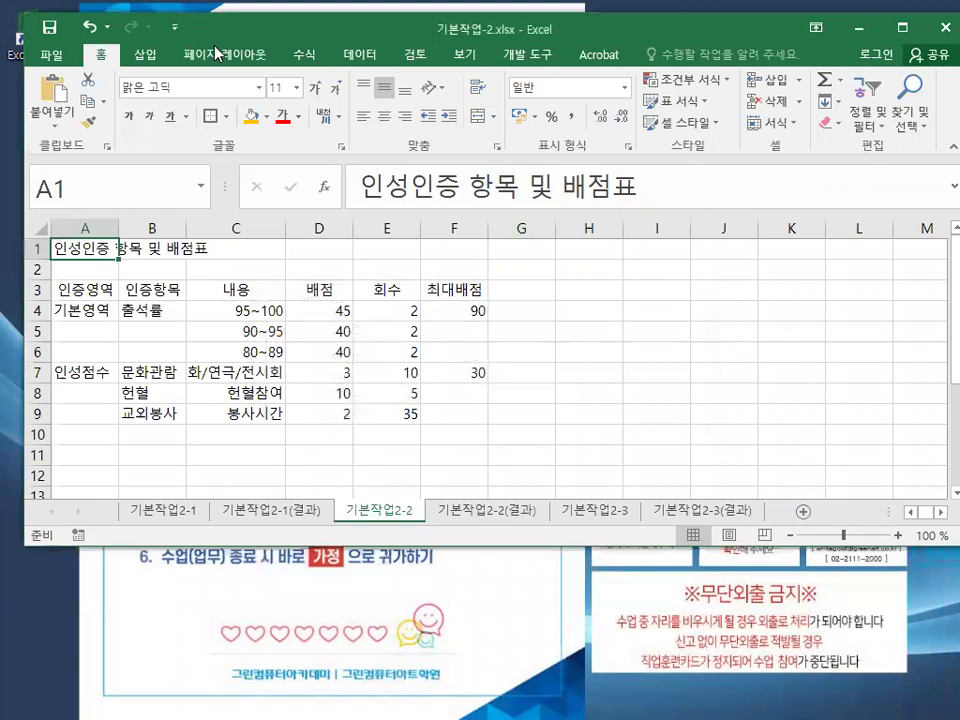
{"action": "left_click", "coordinate": [50, 29]}
{"action": "double_click", "coordinate": [212, 21]}
Step: Enter the textbook reference 교재36페이지 in cell A2 and colour its text red
{"action": "left_click", "coordinate": [64, 254]}
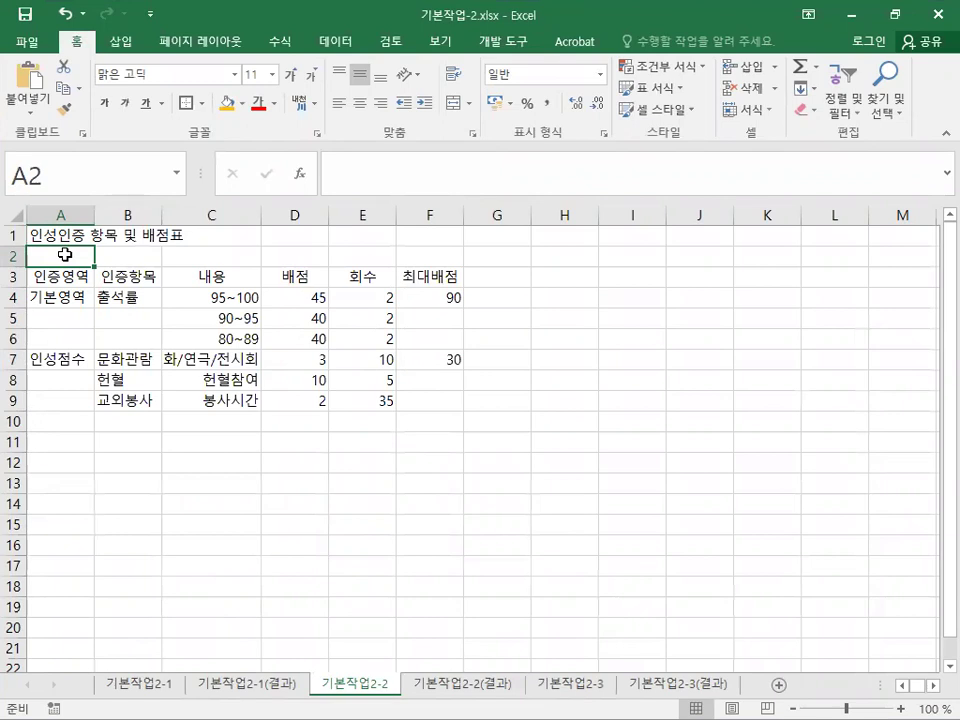
{"action": "type", "text": "교재"}
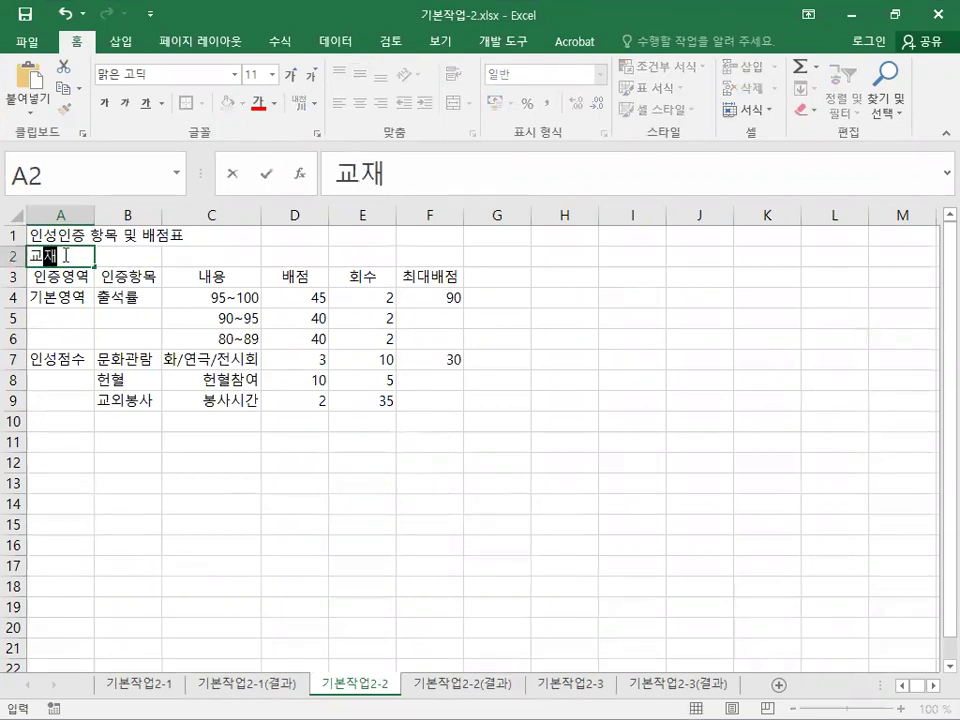
{"action": "type", "text": "36페이지"}
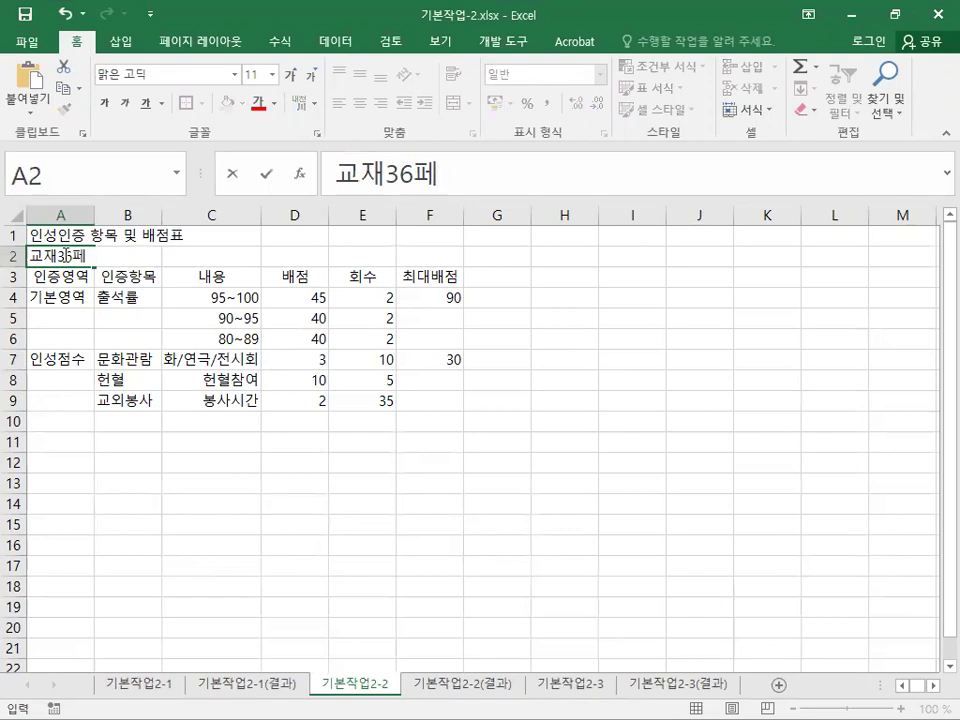
{"action": "key", "text": "Return"}
{"action": "left_click", "coordinate": [63, 254]}
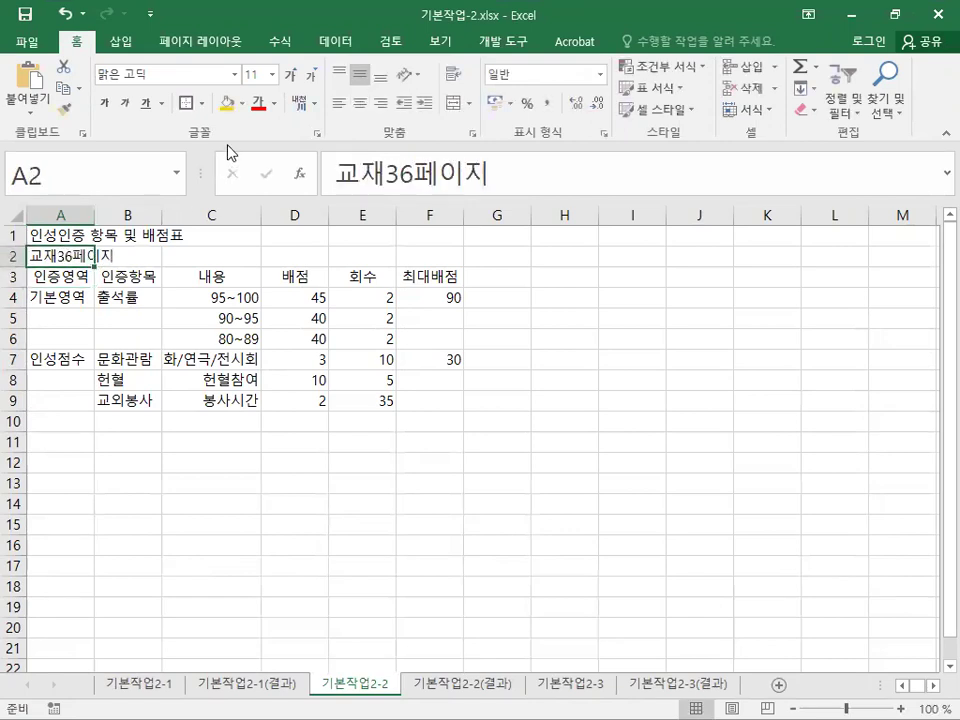
{"action": "left_click", "coordinate": [258, 101]}
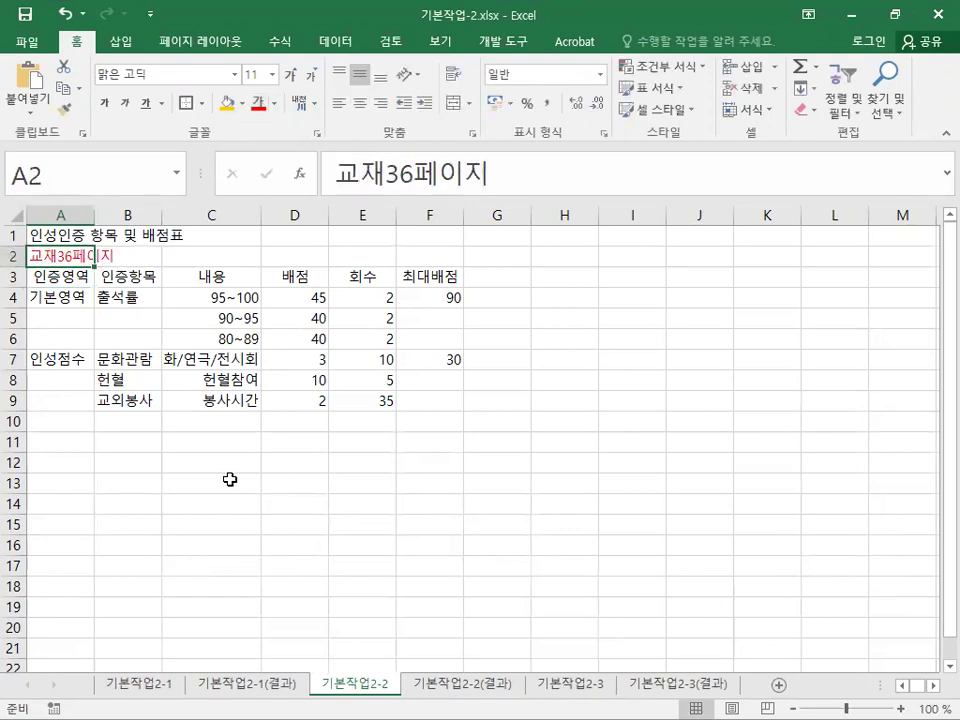
Step: Merge and center the title 인성인증 항목 및 배점표 across cells A1:F1
{"action": "scroll", "coordinate": [230, 480], "scroll_direction": "up", "scroll_amount": 2, "text": "ctrl"}
{"action": "left_click", "coordinate": [273, 269]}
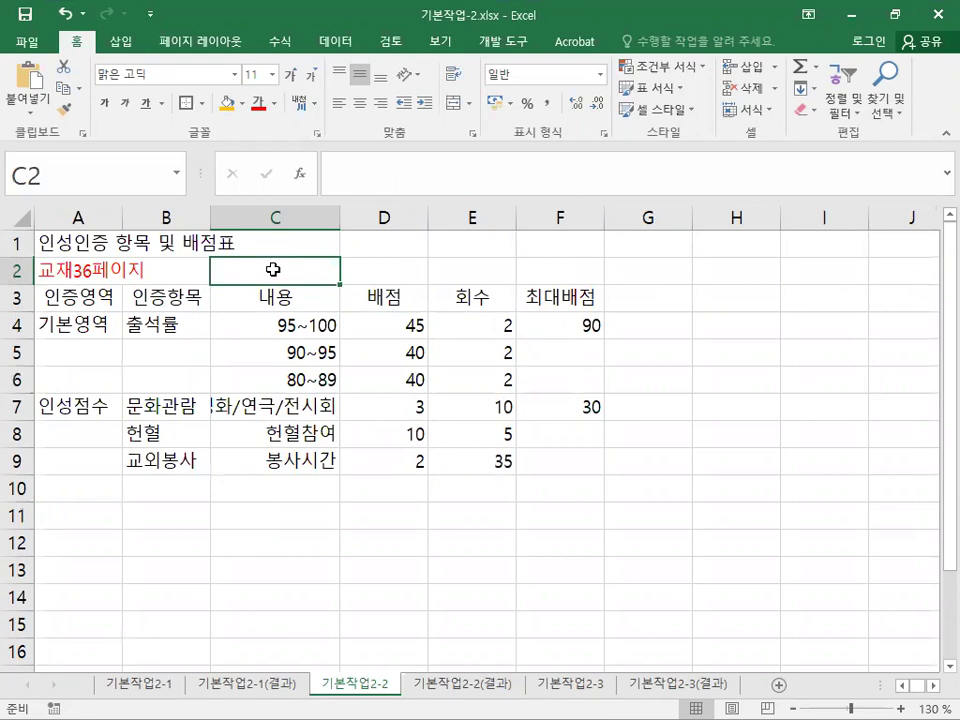
{"action": "left_click_drag", "start_coordinate": [110, 243], "coordinate": [562, 253]}
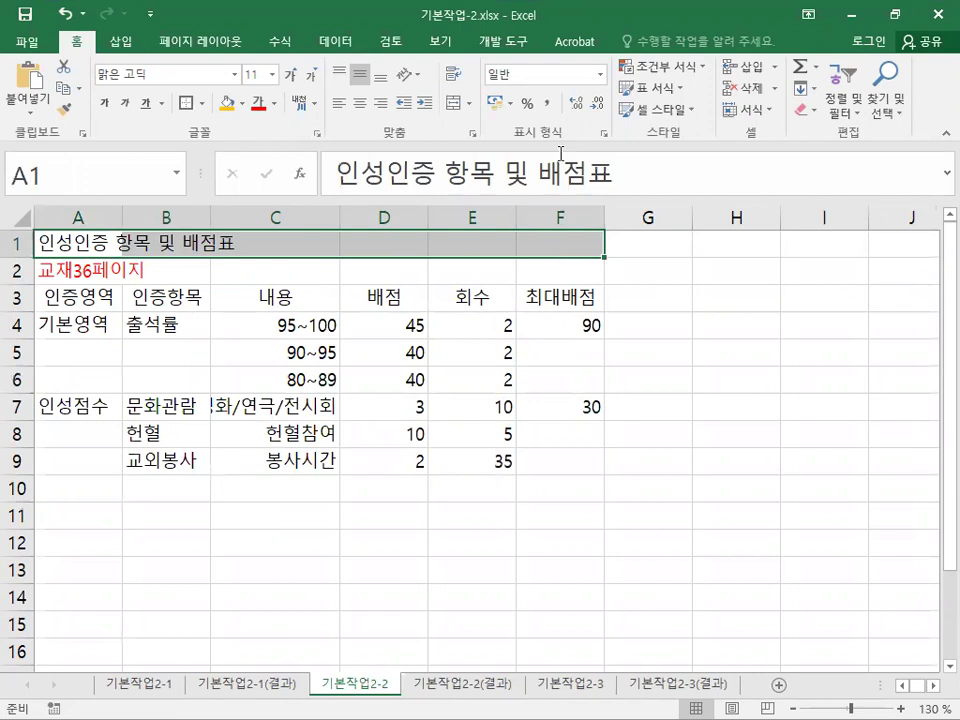
{"action": "left_click", "coordinate": [358, 104]}
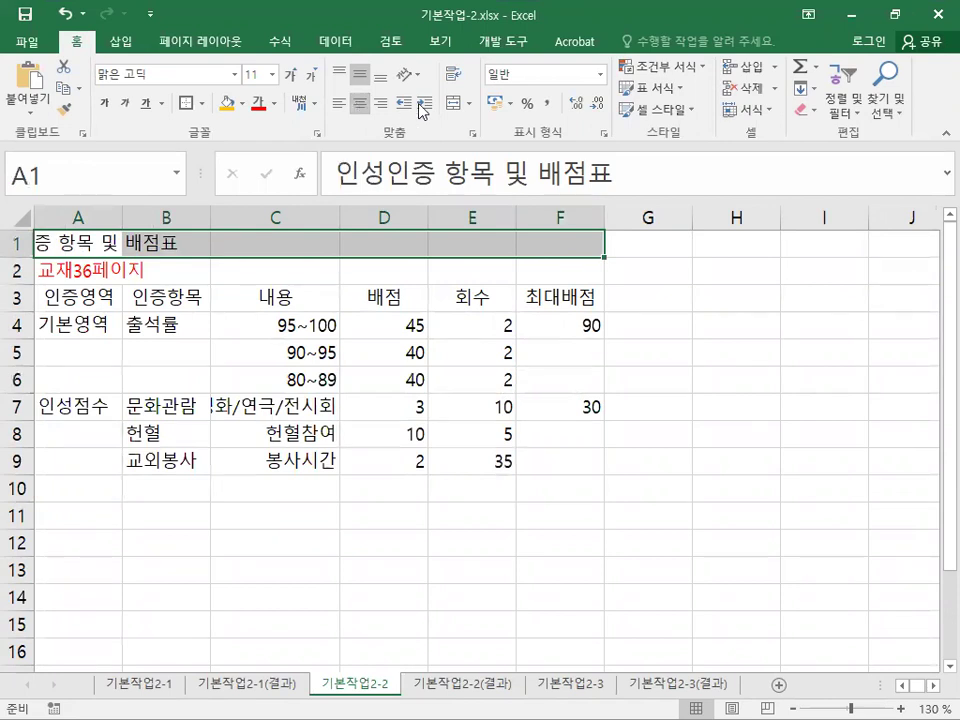
{"action": "left_click", "coordinate": [453, 104]}
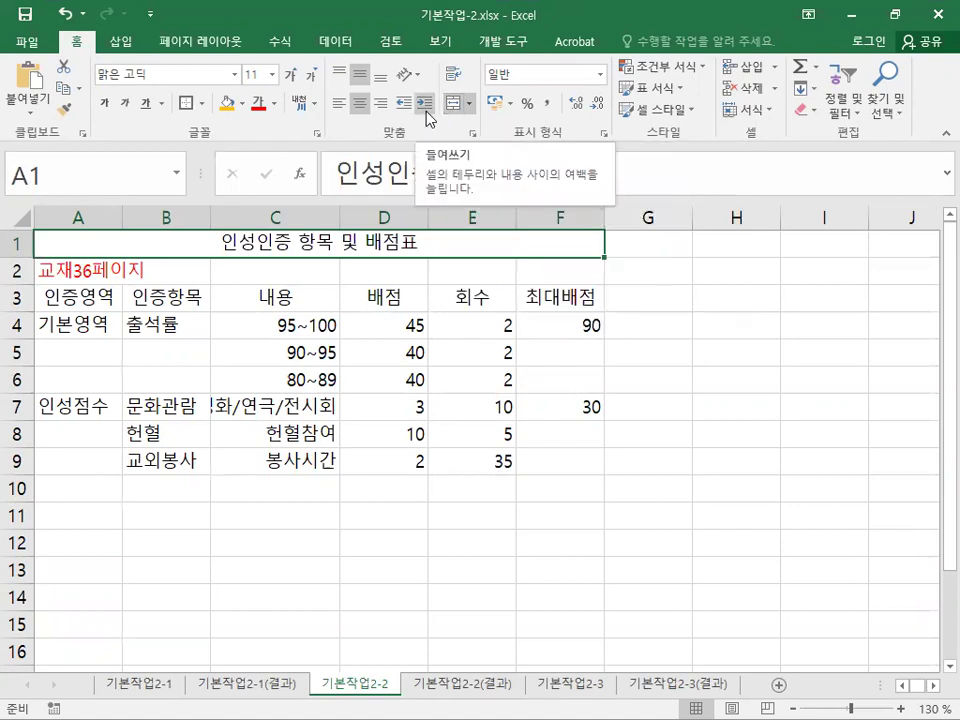
Step: Format the merged title in row 1 with the HY견고딕 font at size 16, bold and double underlined
{"action": "left_click", "coordinate": [235, 76]}
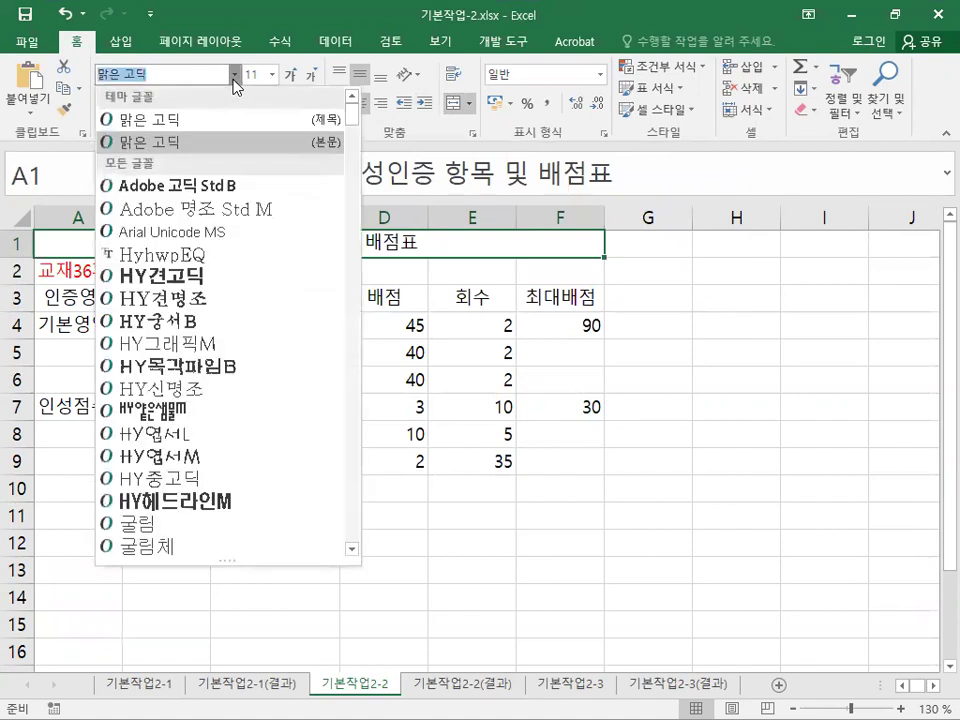
{"action": "left_click", "coordinate": [203, 282]}
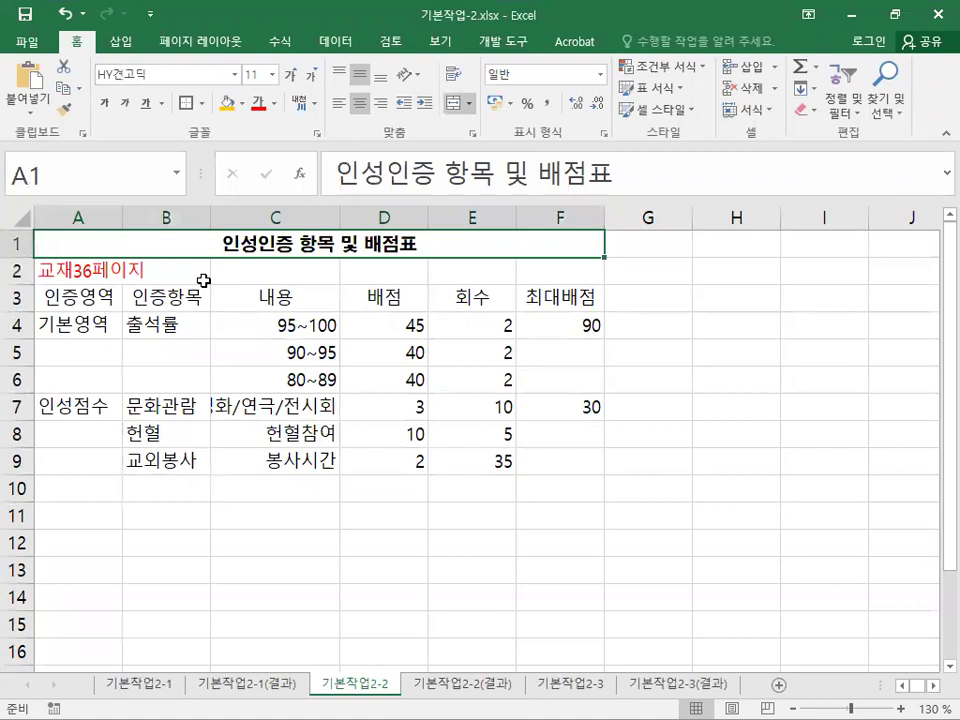
{"action": "left_click", "coordinate": [273, 80]}
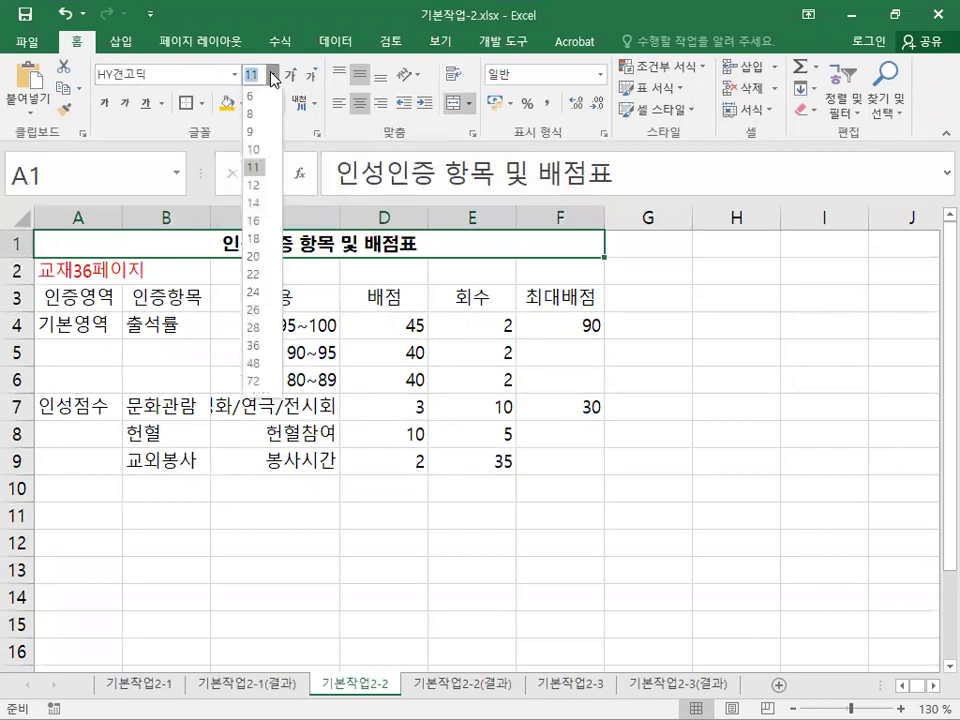
{"action": "left_click", "coordinate": [255, 221]}
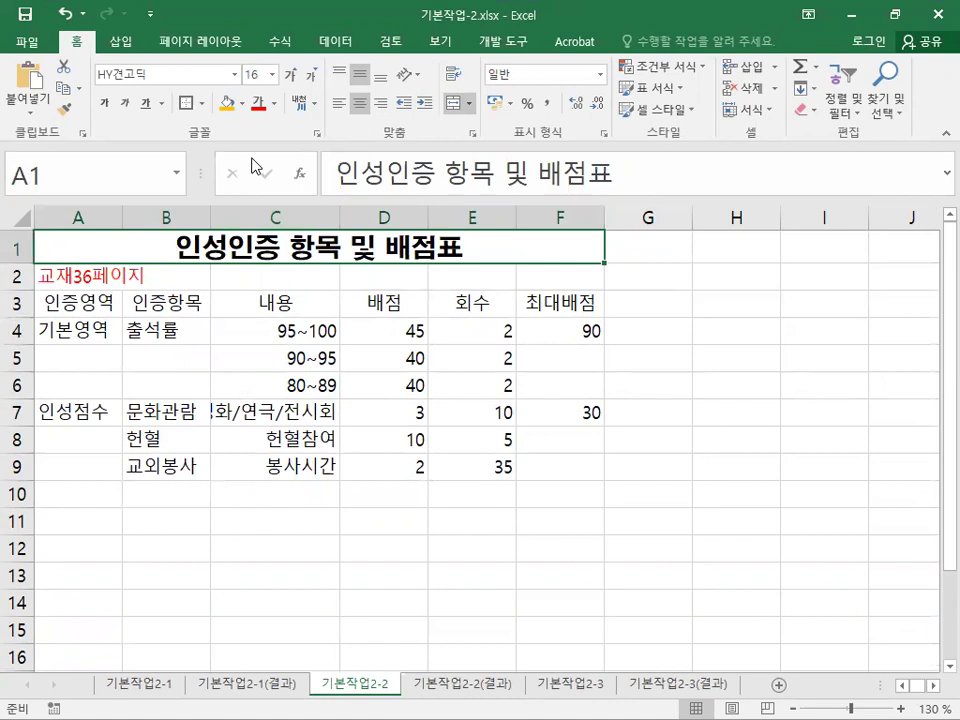
{"action": "left_click", "coordinate": [105, 112]}
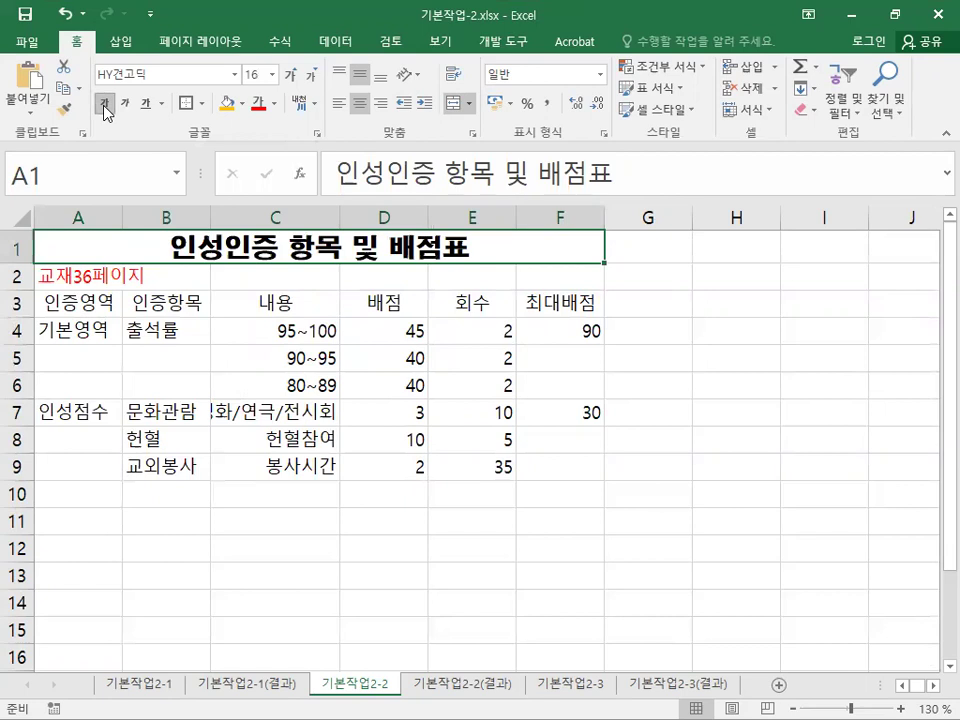
{"action": "left_click", "coordinate": [163, 110]}
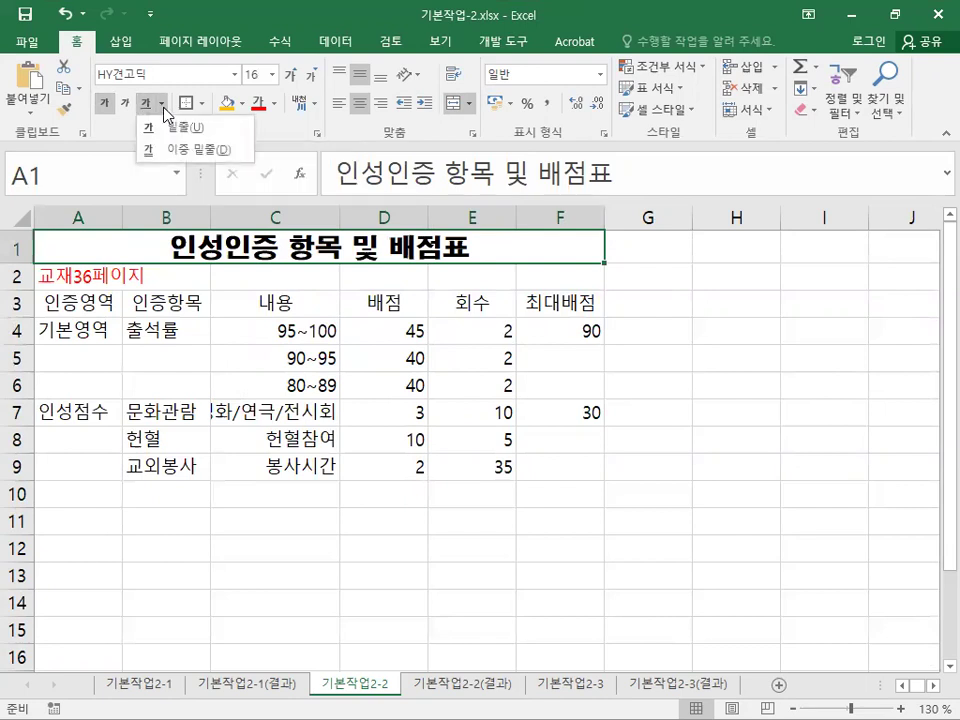
{"action": "left_click", "coordinate": [176, 150]}
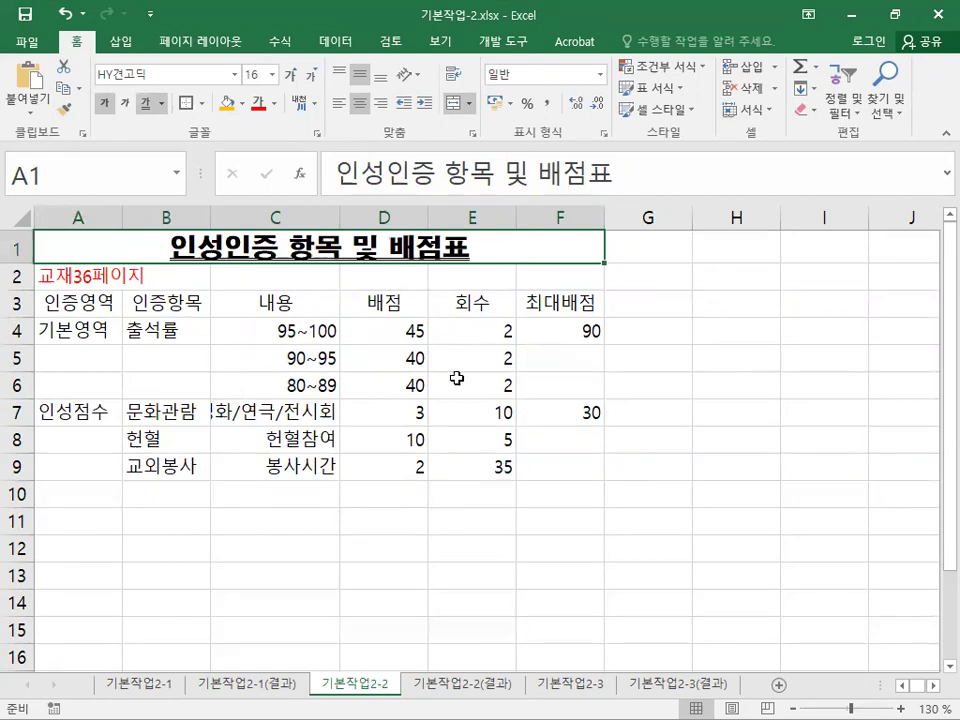
{"action": "left_click_drag", "start_coordinate": [75, 332], "coordinate": [77, 377]}
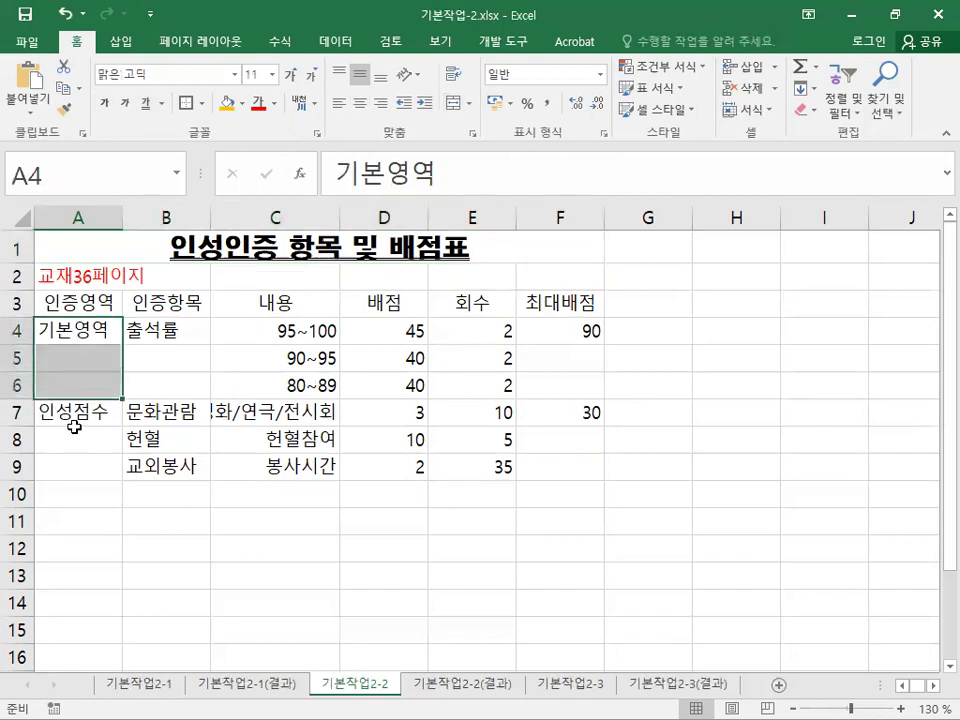
{"action": "left_click", "coordinate": [75, 427], "text": "ctrl"}
{"action": "left_click_drag", "start_coordinate": [75, 427], "coordinate": [77, 463]}
{"action": "left_click_drag", "start_coordinate": [140, 330], "coordinate": [172, 380]}
{"action": "left_click_drag", "start_coordinate": [563, 332], "coordinate": [561, 463]}
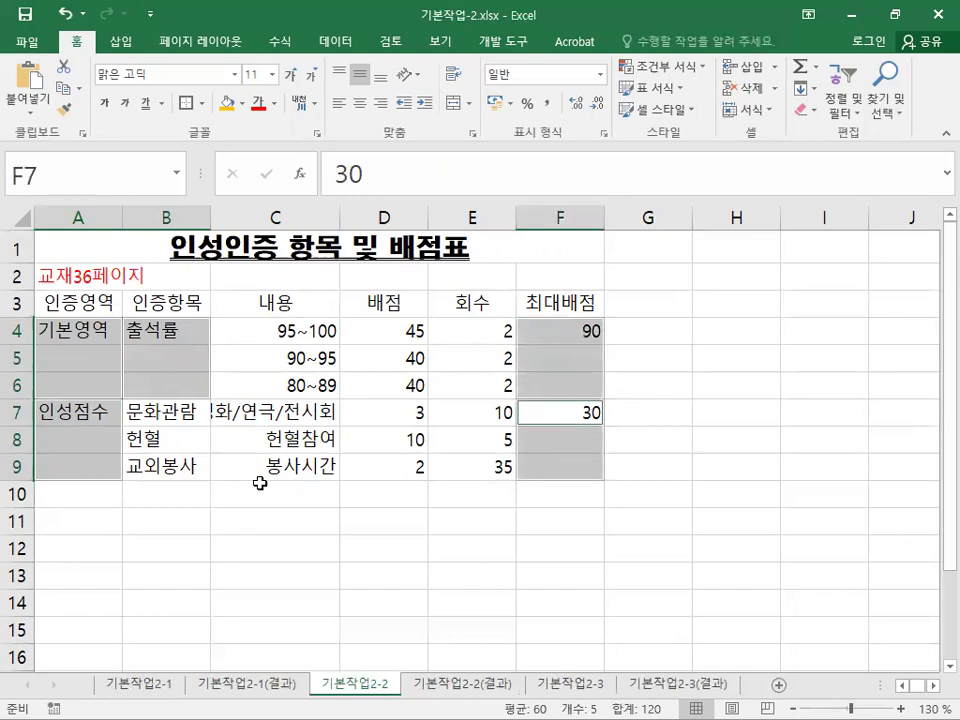
{"action": "left_click", "coordinate": [70, 496]}
Step: Merge and center each of the ranges A4:A6, B4:B6, A7:A9, F4:F6 and F7:F9
{"action": "left_click_drag", "start_coordinate": [86, 332], "coordinate": [92, 386]}
{"action": "left_click_drag", "start_coordinate": [150, 331], "coordinate": [160, 385]}
{"action": "left_click_drag", "start_coordinate": [81, 409], "coordinate": [88, 466]}
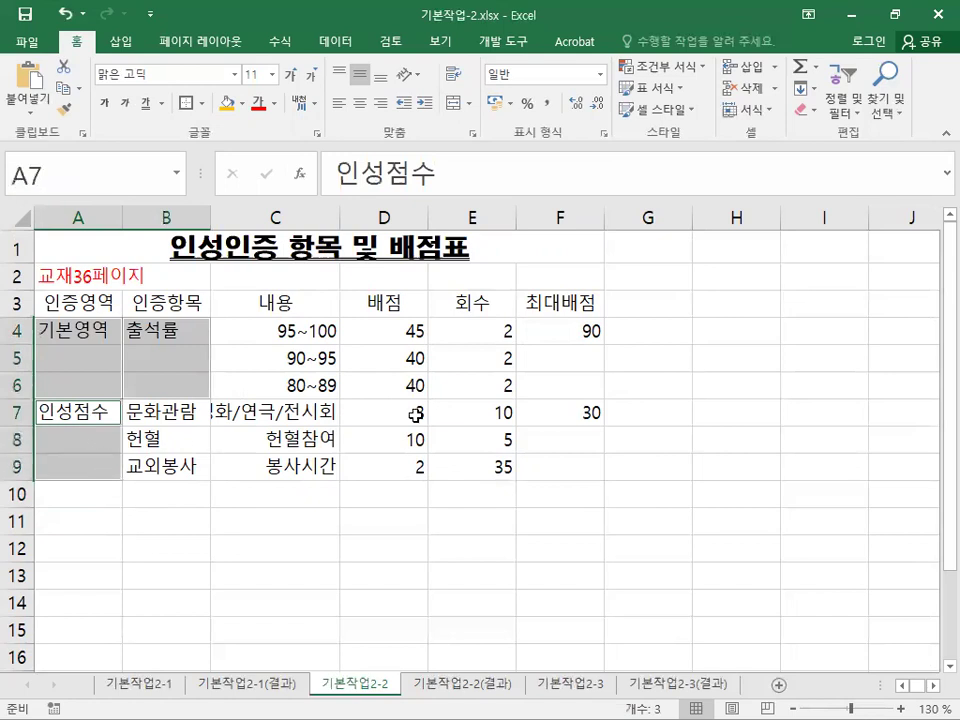
{"action": "left_click_drag", "start_coordinate": [559, 336], "coordinate": [552, 463]}
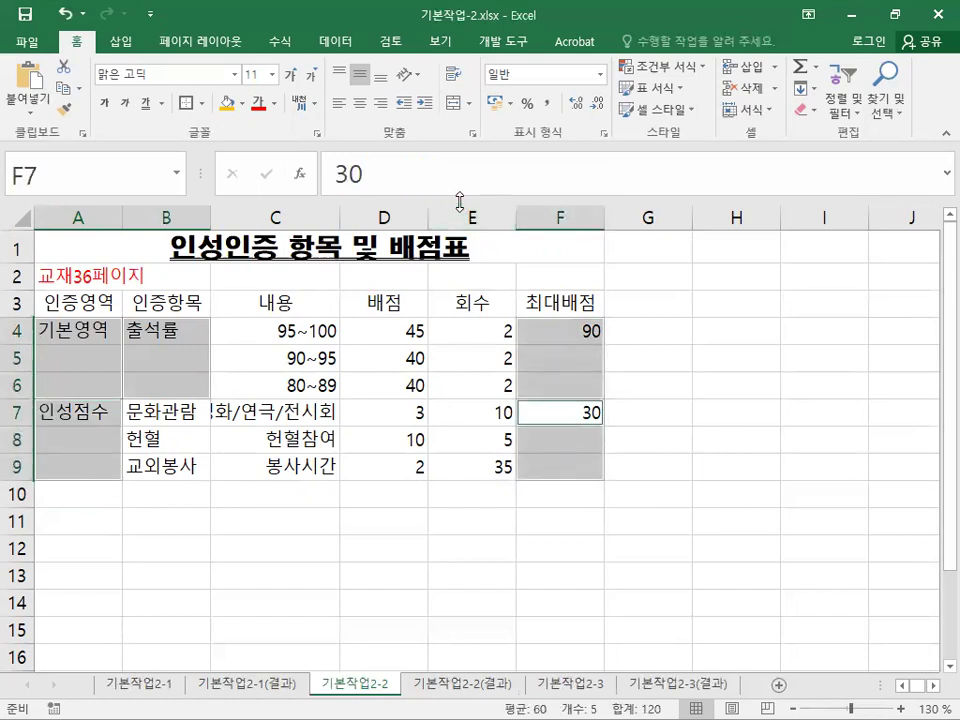
{"action": "left_click", "coordinate": [456, 112]}
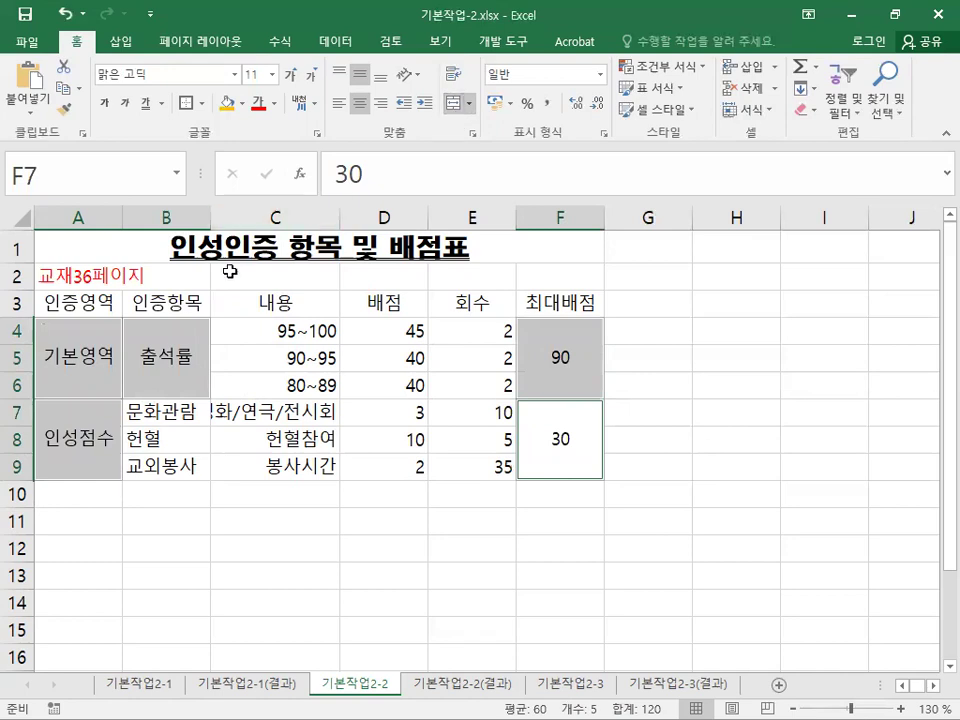
Step: Apply the 강조색4 cell style to the header cells A3:F3 and save the workbook
{"action": "left_click", "coordinate": [78, 305]}
{"action": "left_click_drag", "start_coordinate": [78, 305], "coordinate": [536, 302]}
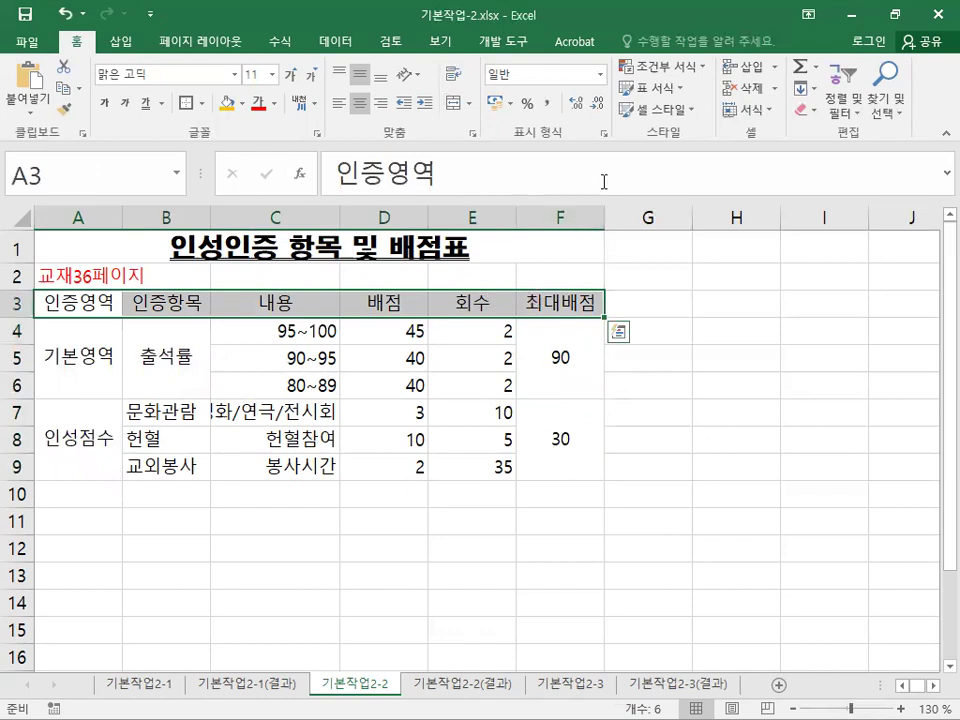
{"action": "left_click", "coordinate": [688, 112]}
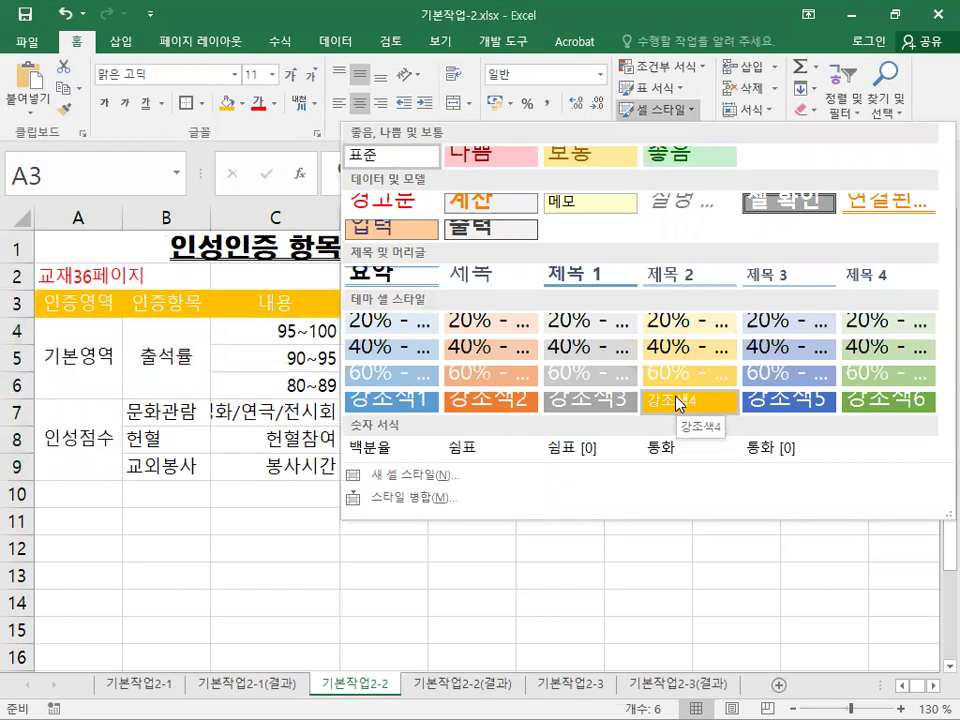
{"action": "left_click", "coordinate": [676, 401]}
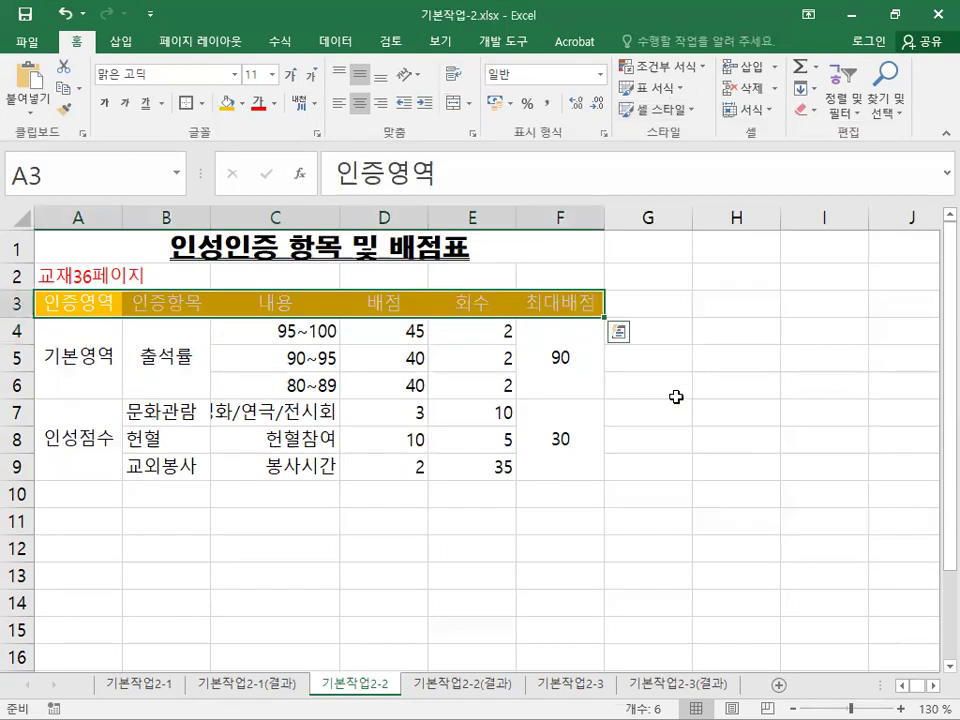
{"action": "left_click", "coordinate": [25, 25]}
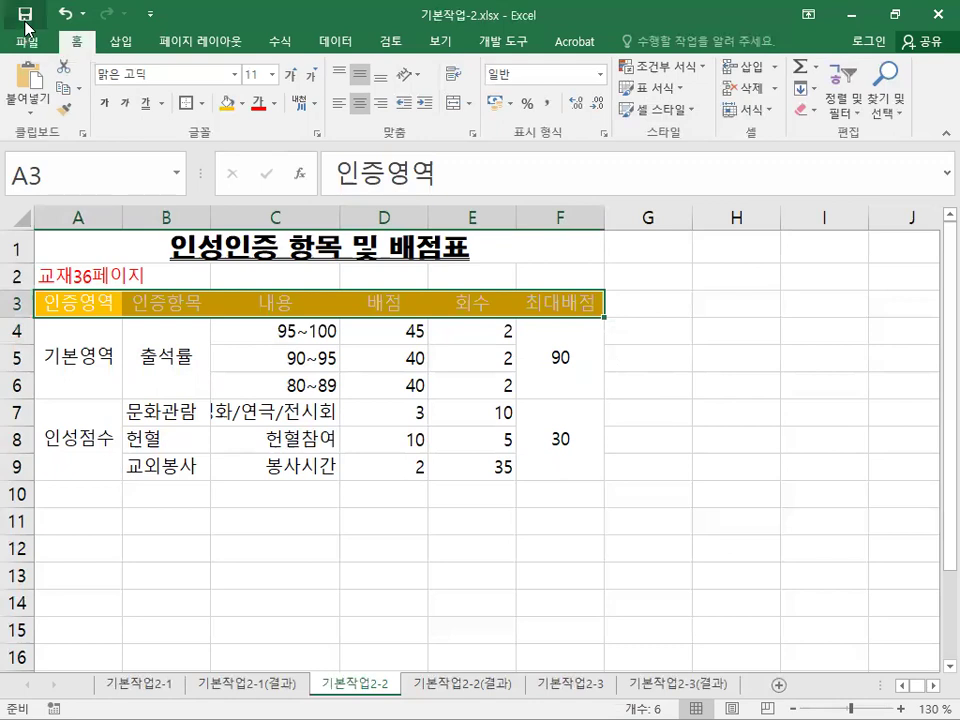